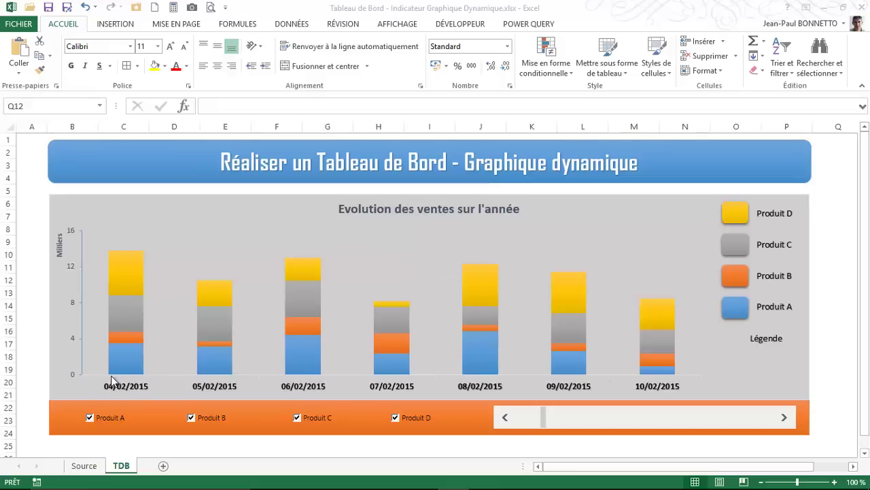
Use the scrollbar arrows and thumb to shift the chart window to 07/01/2015–13/01/2015
{"action": "left_click", "coordinate": [505, 418]}
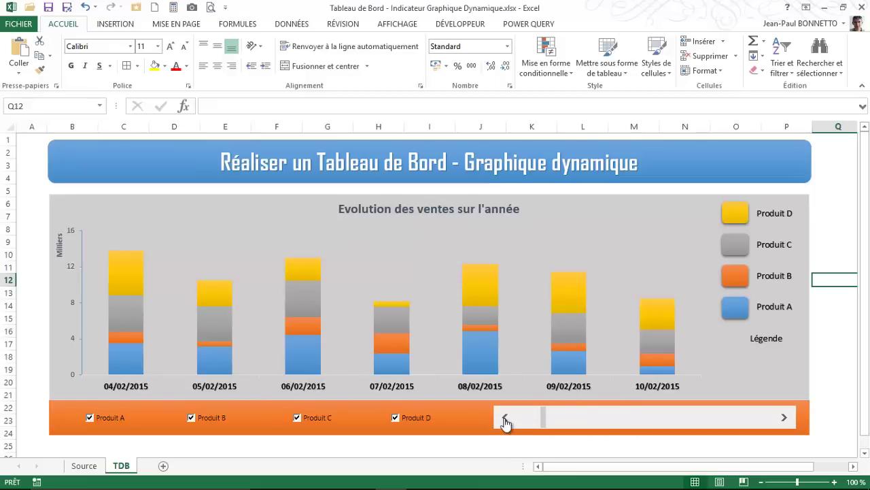
{"action": "left_click", "coordinate": [504, 418]}
{"action": "left_click", "coordinate": [505, 417]}
{"action": "left_click", "coordinate": [504, 417]}
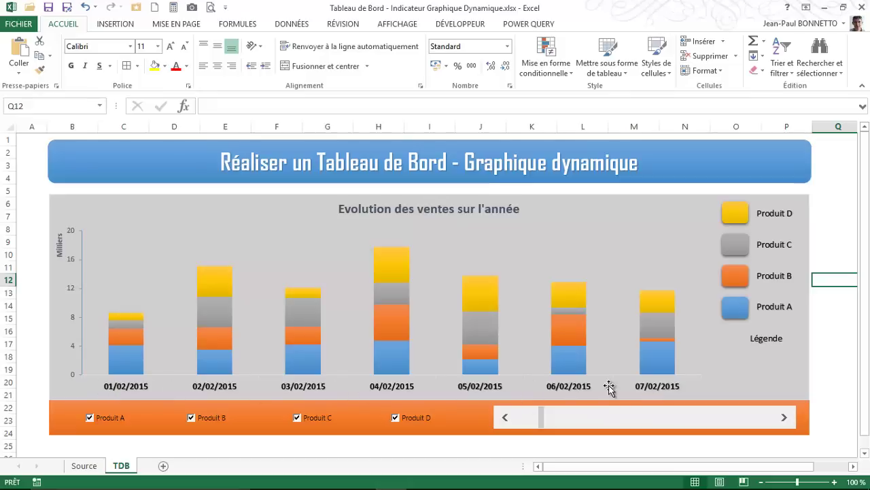
{"action": "left_click_drag", "start_coordinate": [544, 421], "coordinate": [520, 417]}
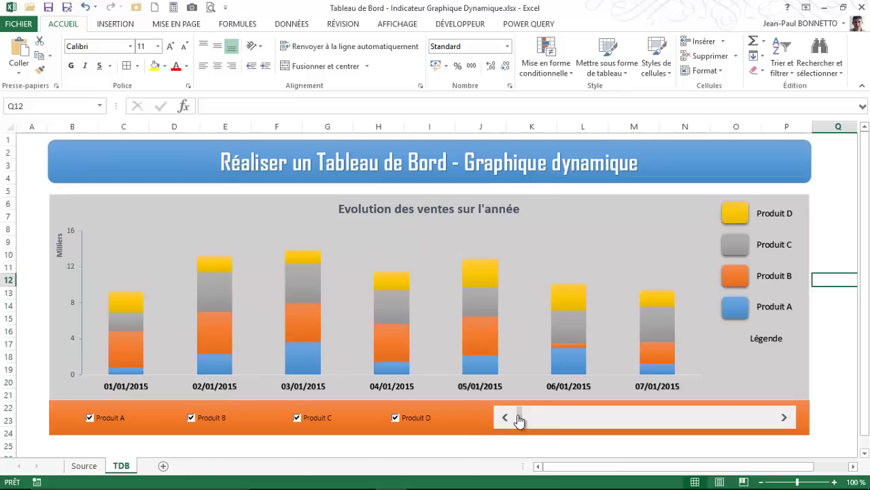
{"action": "left_click_drag", "start_coordinate": [519, 417], "coordinate": [567, 419]}
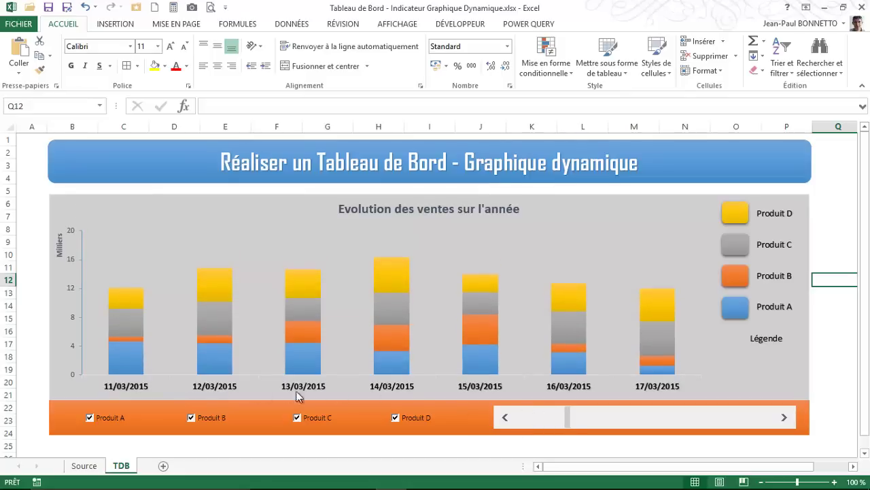
{"action": "left_click", "coordinate": [784, 418]}
{"action": "left_click", "coordinate": [784, 418]}
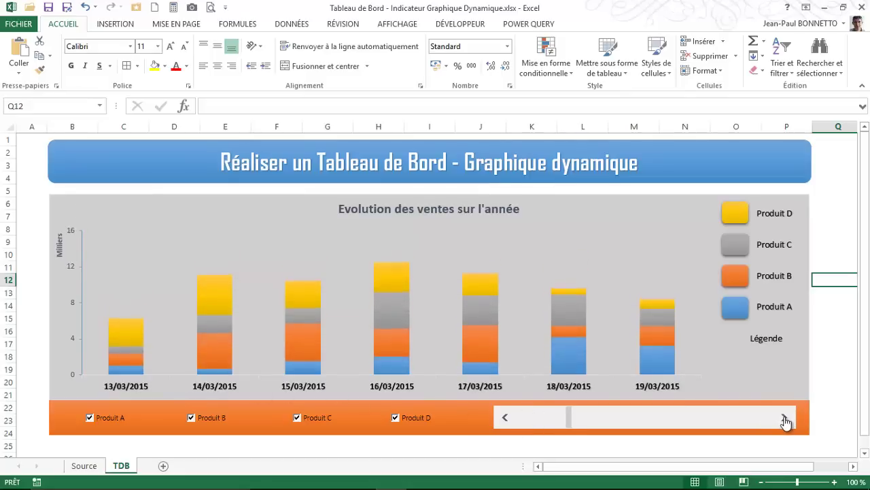
{"action": "left_click", "coordinate": [784, 418]}
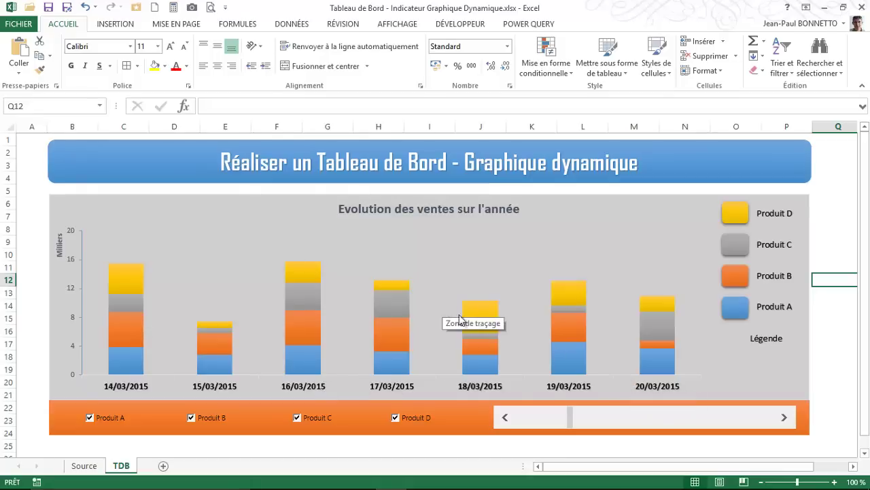
{"action": "left_click_drag", "start_coordinate": [571, 420], "coordinate": [507, 419]}
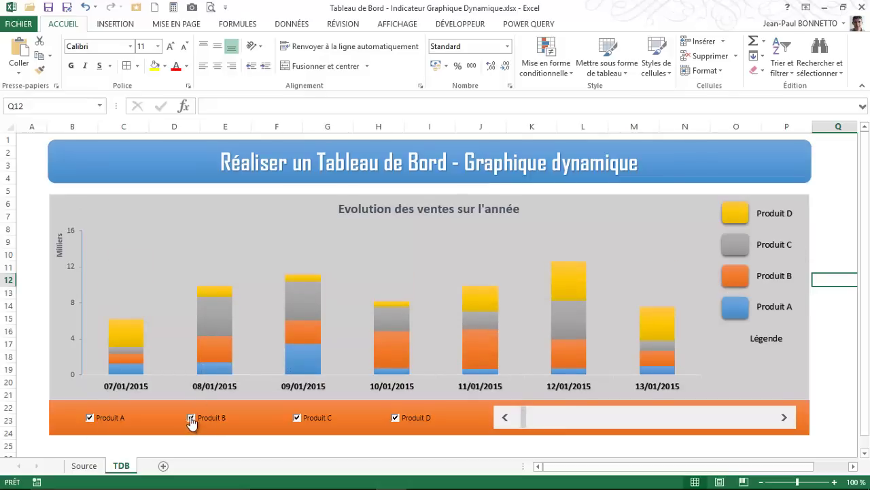
Hide Produit B, C and D while scrolling the chart's date window toward late April
{"action": "left_click", "coordinate": [191, 418]}
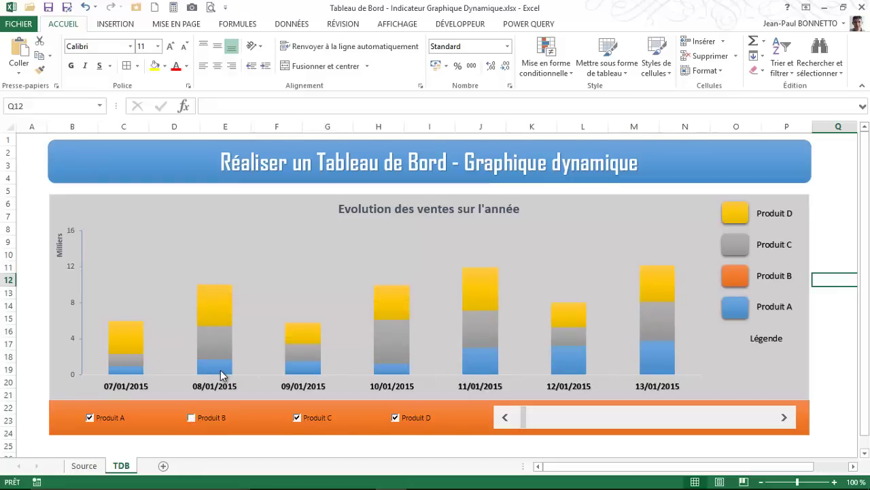
{"action": "left_click", "coordinate": [505, 418]}
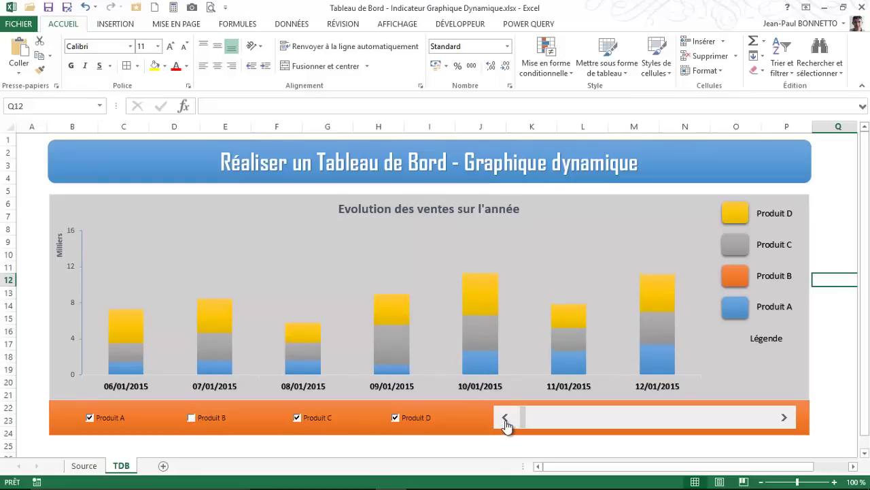
{"action": "left_click", "coordinate": [505, 418]}
{"action": "left_click_drag", "start_coordinate": [524, 422], "coordinate": [564, 417]}
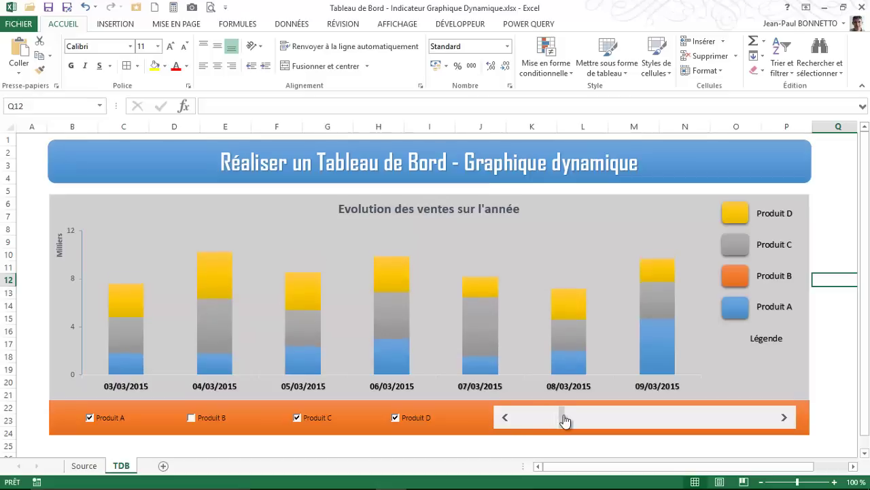
{"action": "left_click", "coordinate": [298, 418]}
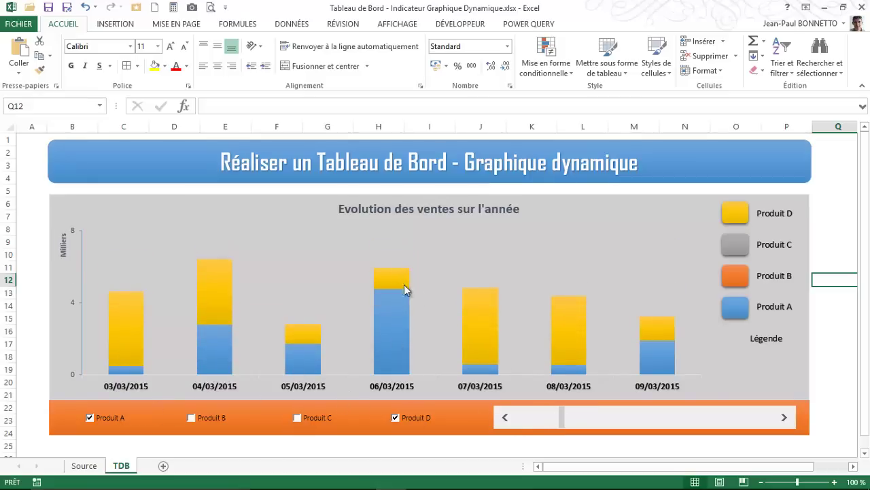
{"action": "left_click", "coordinate": [784, 417]}
{"action": "left_click", "coordinate": [395, 417]}
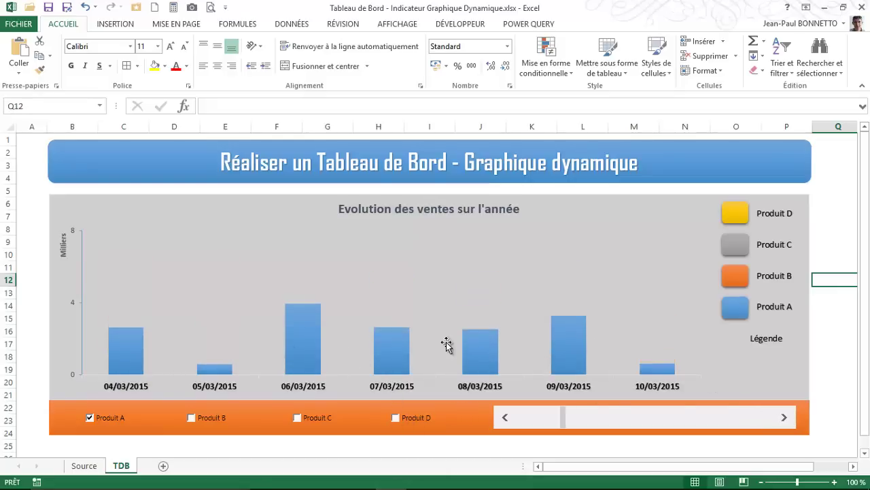
{"action": "mouse_move", "coordinate": [563, 417]}
{"action": "left_mouse_down"}
{"action": "mouse_move", "coordinate": [684, 420]}
{"action": "mouse_move", "coordinate": [602, 422]}
{"action": "left_mouse_up"}
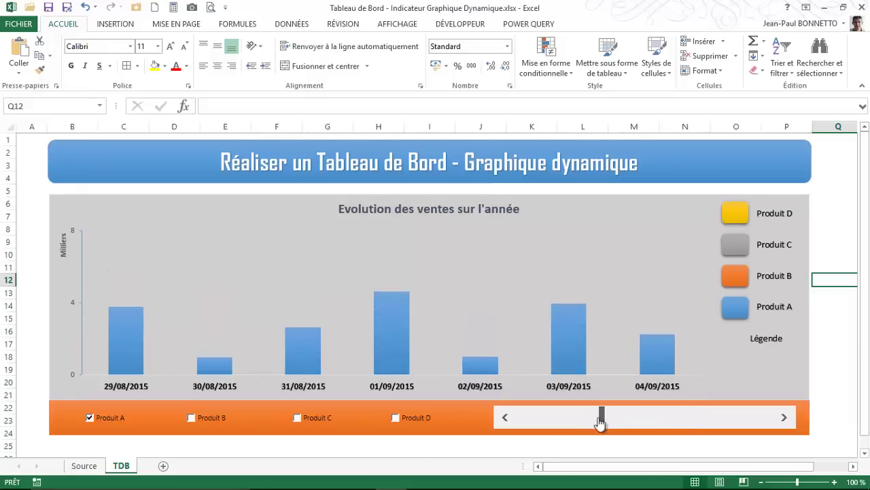
{"action": "left_click", "coordinate": [506, 418]}
Tick Produit A, B, C and D again so all four are stacked for 28/04–04/05/2015
{"action": "left_click", "coordinate": [196, 420]}
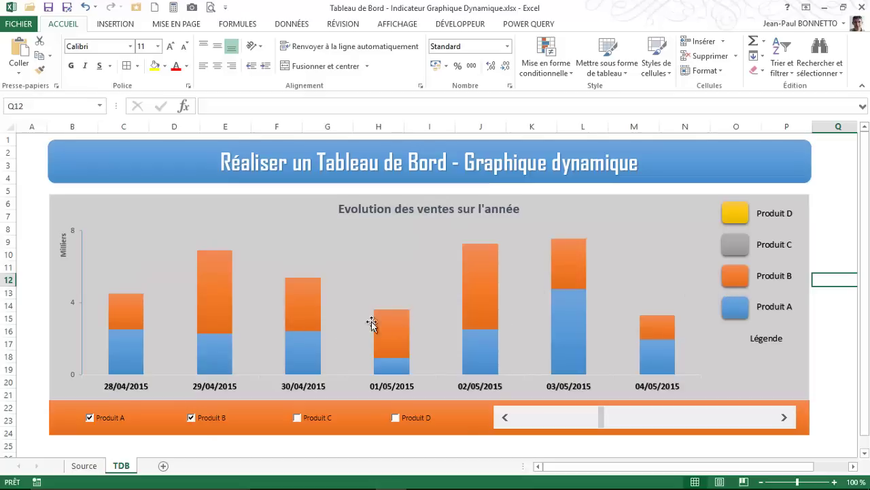
{"action": "left_click", "coordinate": [191, 418]}
{"action": "left_click", "coordinate": [89, 418]}
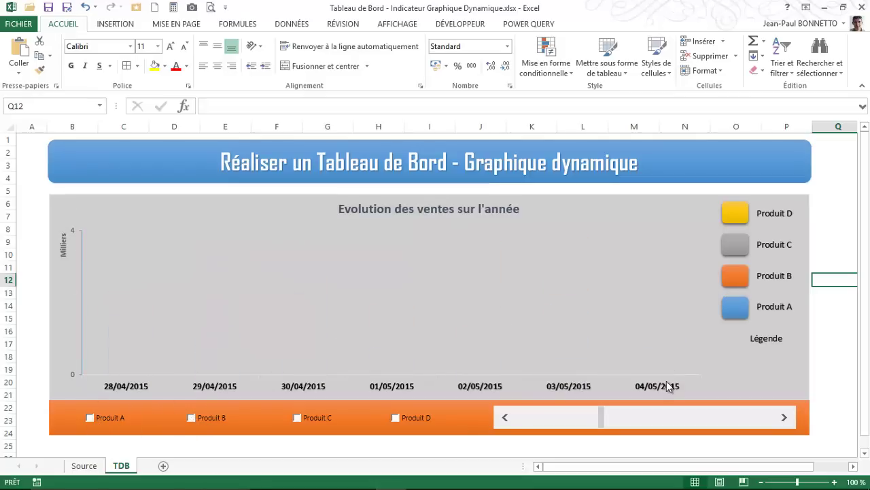
{"action": "left_click", "coordinate": [191, 417]}
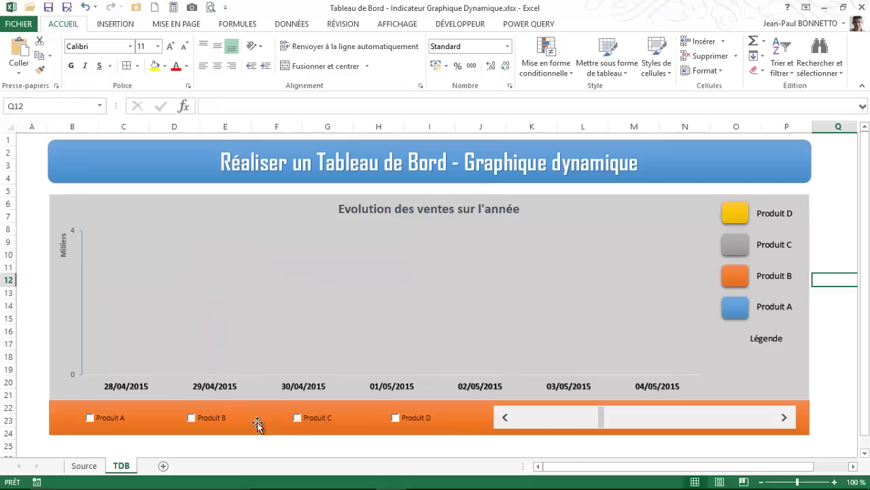
{"action": "left_click", "coordinate": [299, 418]}
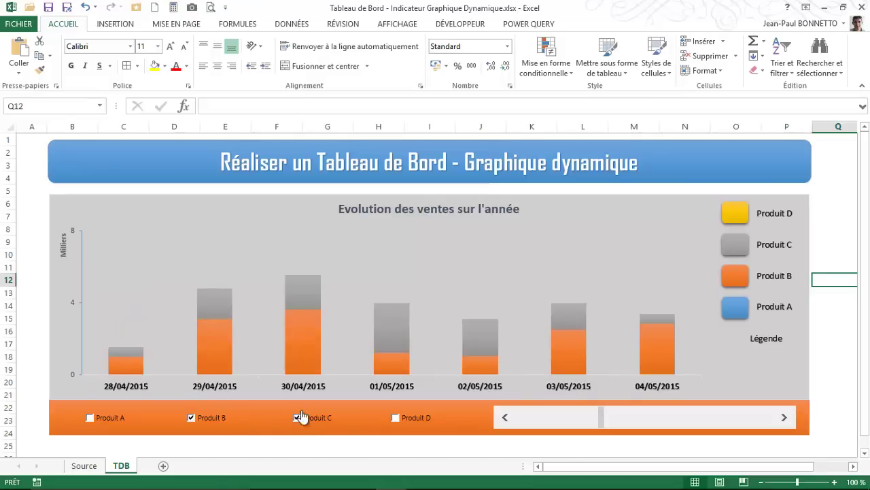
{"action": "left_click", "coordinate": [395, 418]}
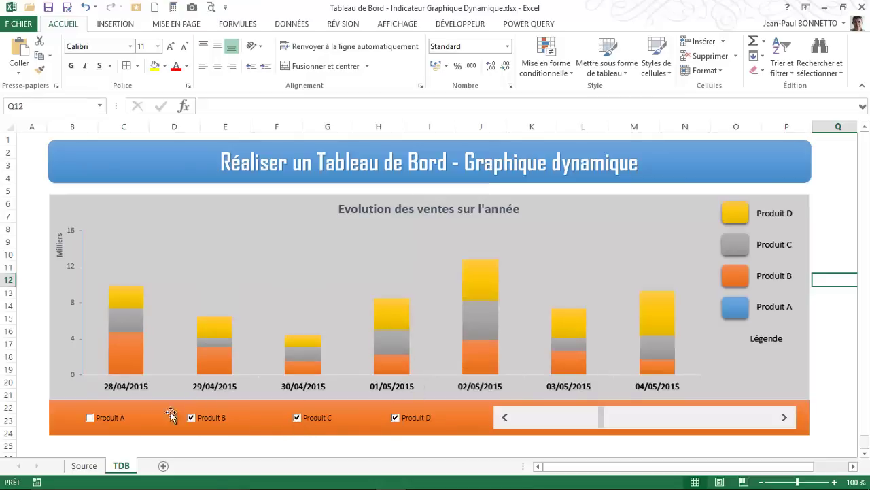
{"action": "left_click", "coordinate": [90, 417]}
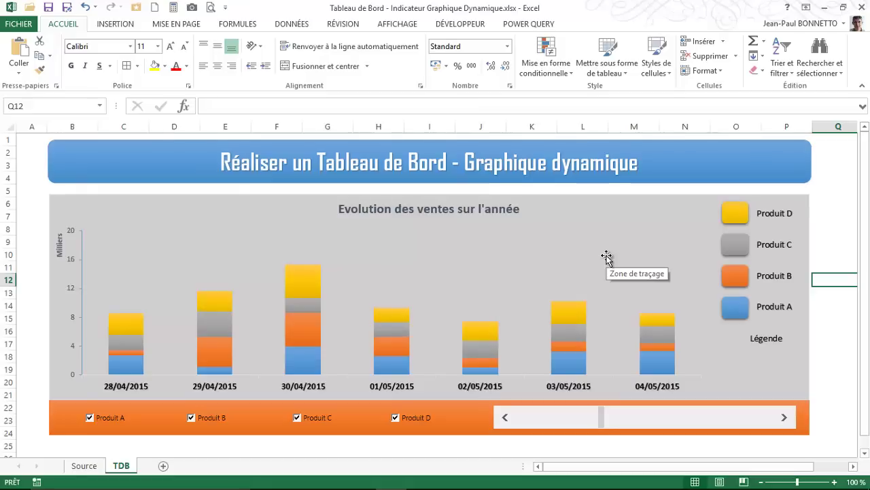
On the Source sheet, inspect the ALEA.ENTRE.BORNES formula in B3 and scroll through the daily data
{"action": "key", "text": "ctrl+Page_Up"}
{"action": "left_click", "coordinate": [197, 140]}
{"action": "left_click", "coordinate": [245, 139]}
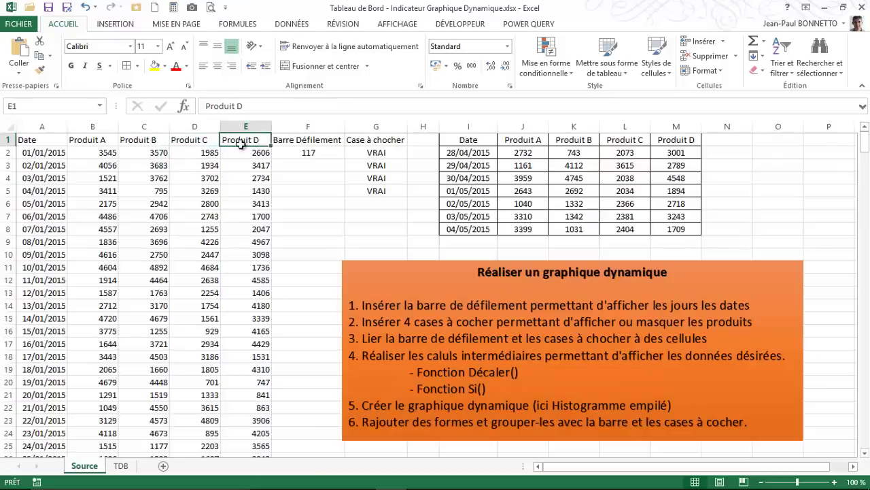
{"action": "left_click", "coordinate": [107, 162]}
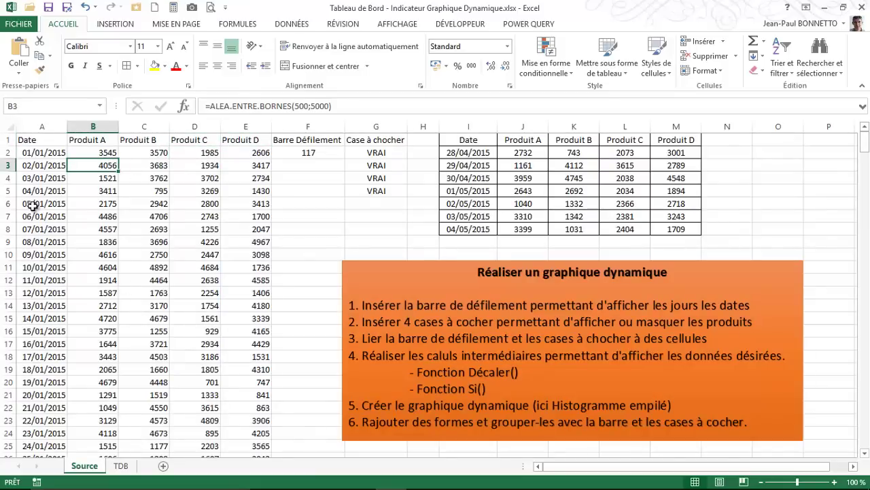
{"action": "scroll", "coordinate": [34, 198], "scroll_direction": "down", "scroll_amount": 4}
{"action": "scroll", "coordinate": [34, 204], "scroll_direction": "down", "scroll_amount": 16}
{"action": "scroll", "coordinate": [34, 211], "scroll_direction": "down", "scroll_amount": 3}
{"action": "scroll", "coordinate": [33, 215], "scroll_direction": "down", "scroll_amount": 14}
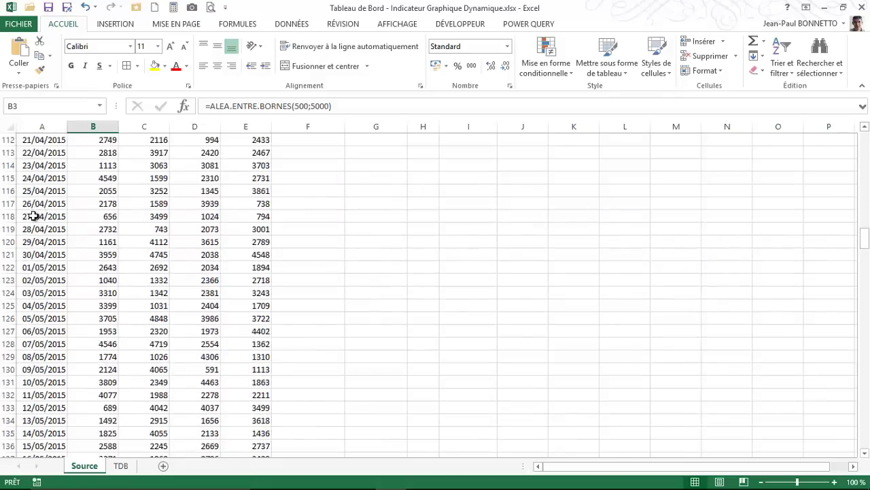
{"action": "scroll", "coordinate": [33, 215], "scroll_direction": "up", "scroll_amount": 16}
{"action": "scroll", "coordinate": [32, 214], "scroll_direction": "up", "scroll_amount": 13}
{"action": "scroll", "coordinate": [33, 215], "scroll_direction": "up", "scroll_amount": 8}
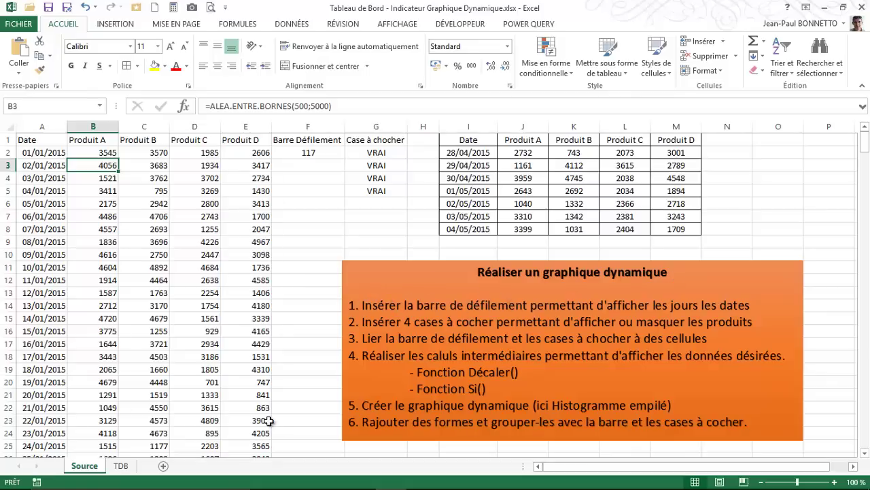
On TDB, move the scrollbar so the chart jumps ahead to late June dates
{"action": "left_click", "coordinate": [122, 466]}
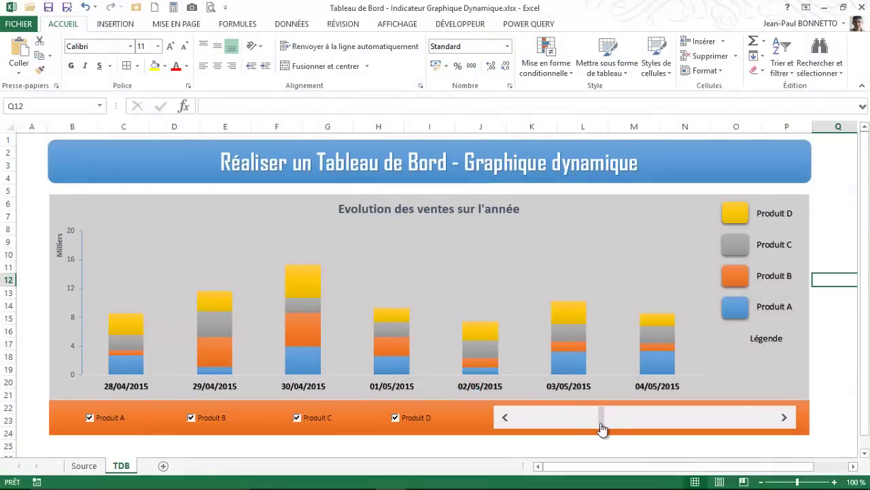
{"action": "left_click_drag", "start_coordinate": [655, 421], "coordinate": [544, 422]}
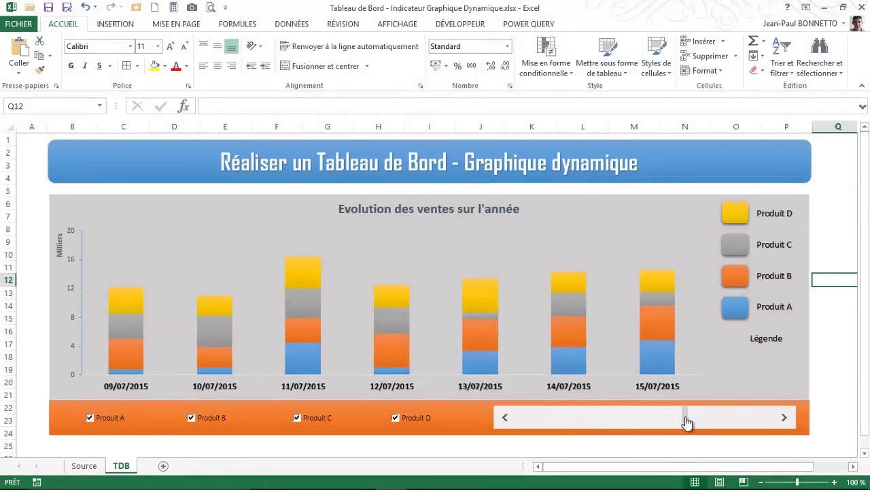
{"action": "left_click", "coordinate": [505, 418]}
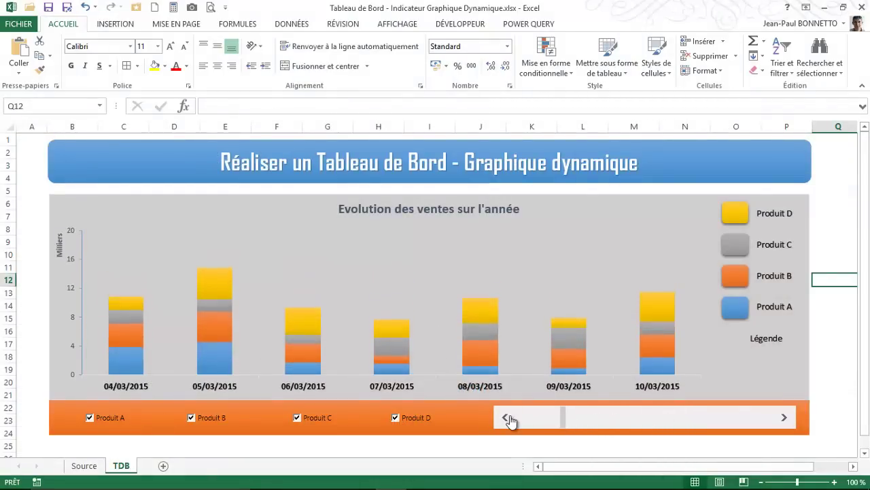
{"action": "left_click", "coordinate": [610, 418]}
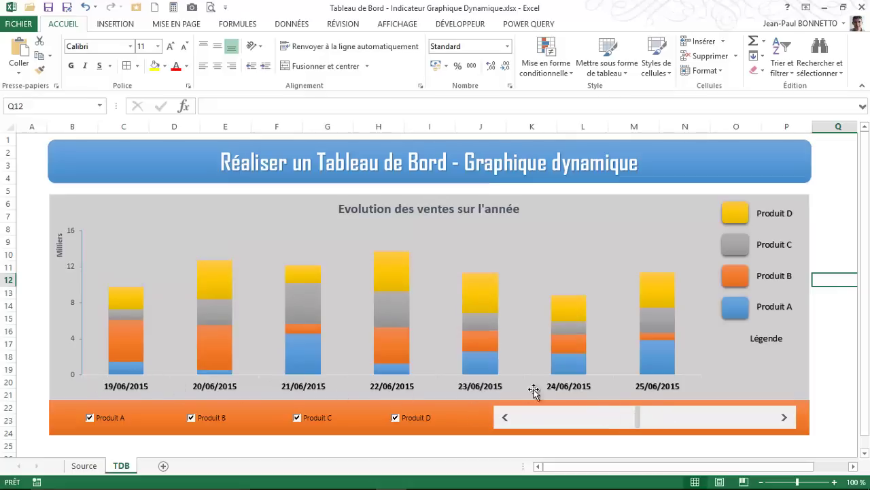
{"action": "left_click", "coordinate": [84, 466]}
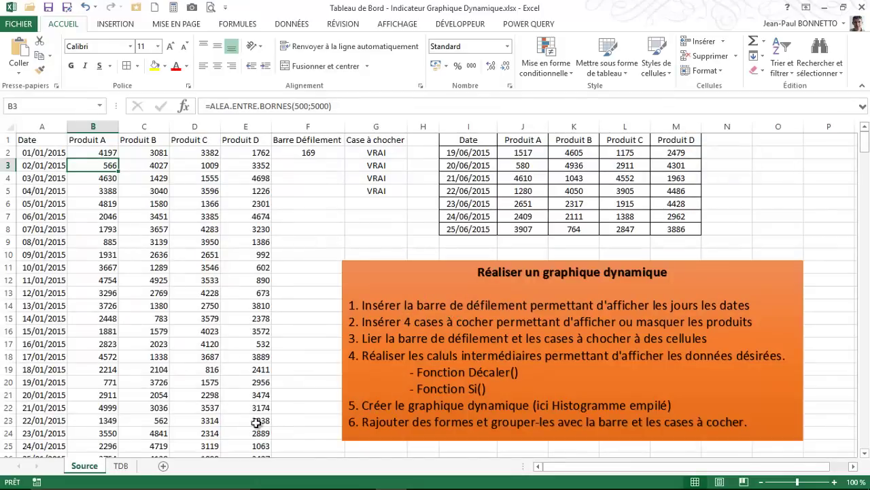
Toggle Produit A and B off and back on so all four products are stacked
{"action": "left_click", "coordinate": [121, 466]}
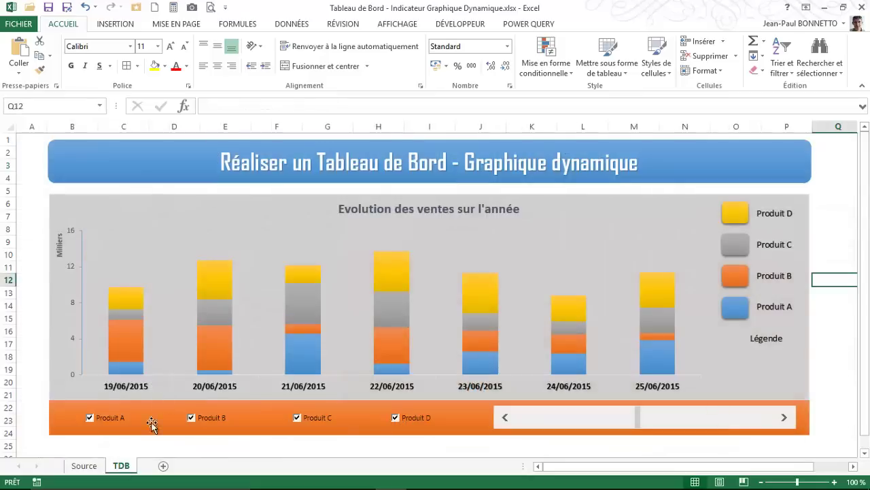
{"action": "left_click", "coordinate": [91, 418]}
{"action": "left_click", "coordinate": [197, 422]}
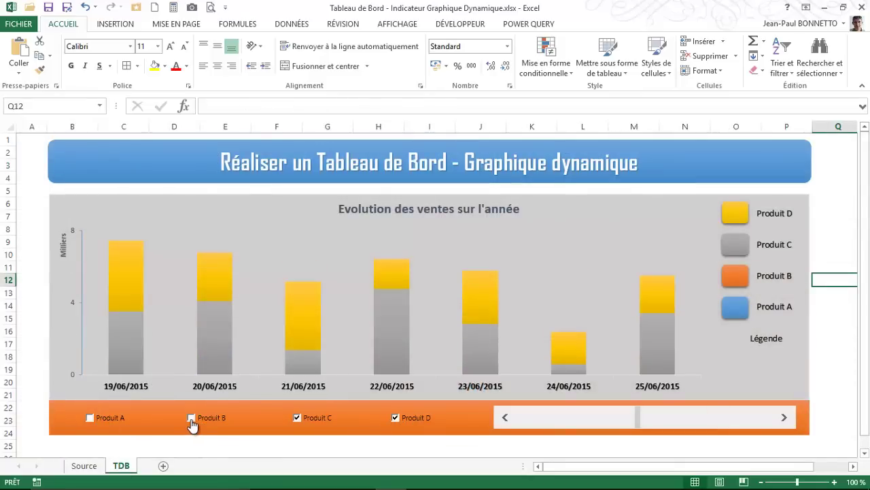
{"action": "left_click", "coordinate": [90, 419]}
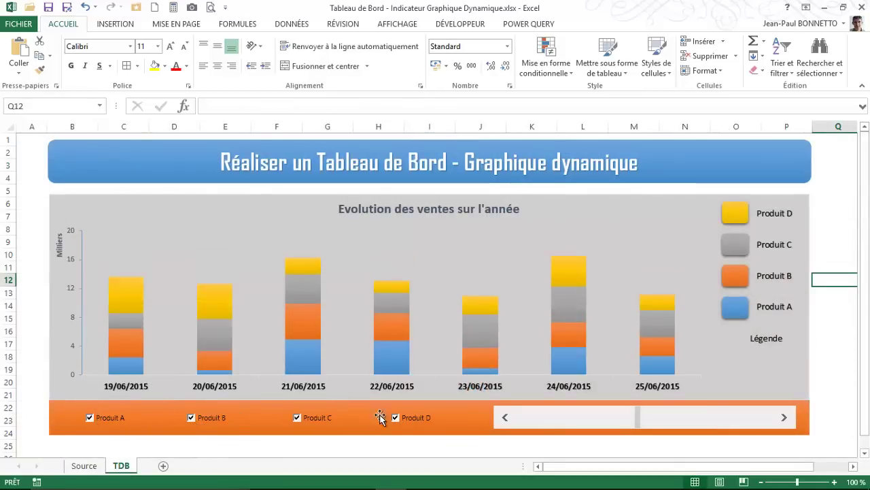
{"action": "left_click", "coordinate": [82, 467]}
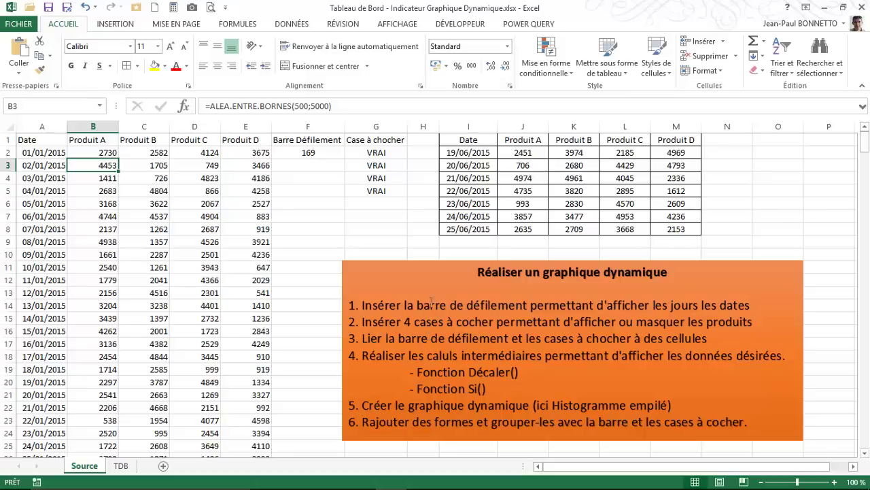
Review the scrollbar value in F2, checkbox values in G2:G5 and the summary table headers
{"action": "left_click", "coordinate": [493, 308]}
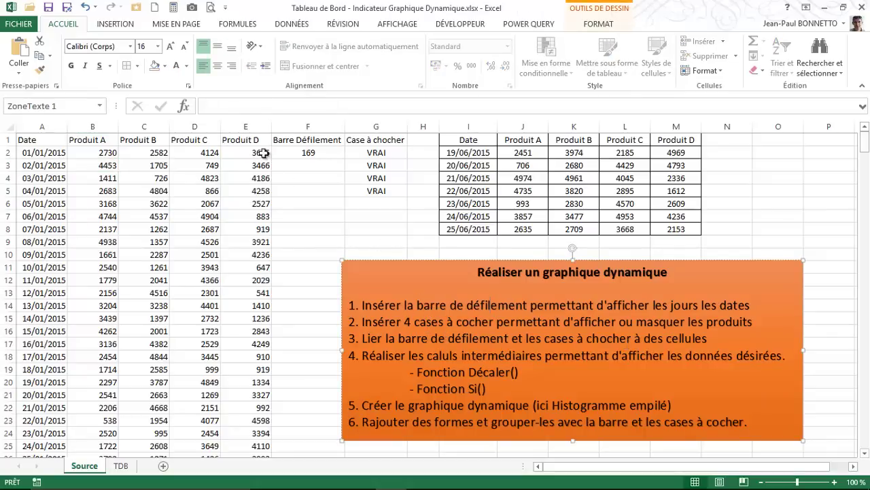
{"action": "left_click", "coordinate": [303, 151]}
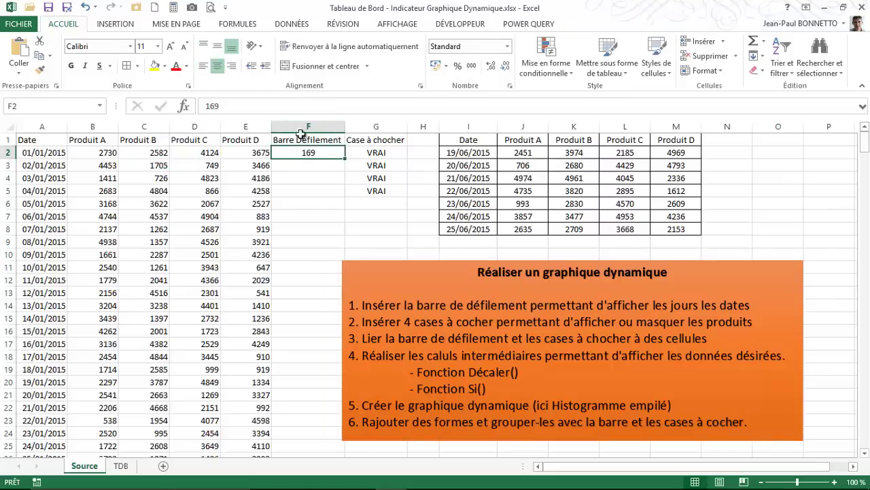
{"action": "left_click", "coordinate": [379, 155]}
{"action": "left_click_drag", "start_coordinate": [380, 158], "coordinate": [381, 183]}
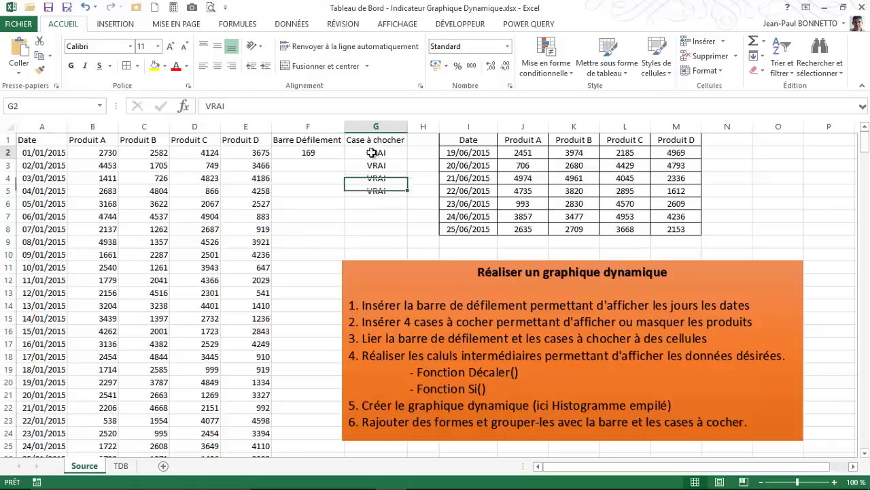
{"action": "left_click_drag", "start_coordinate": [372, 152], "coordinate": [375, 178]}
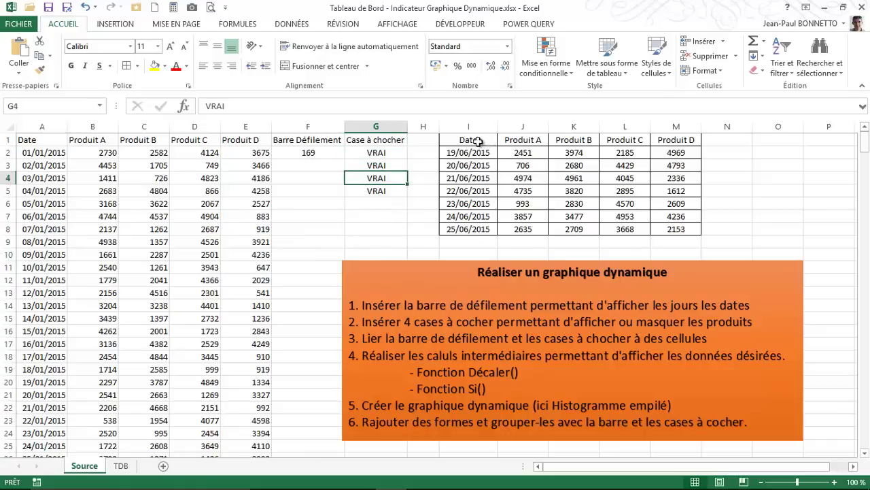
{"action": "left_click_drag", "start_coordinate": [468, 139], "coordinate": [677, 140]}
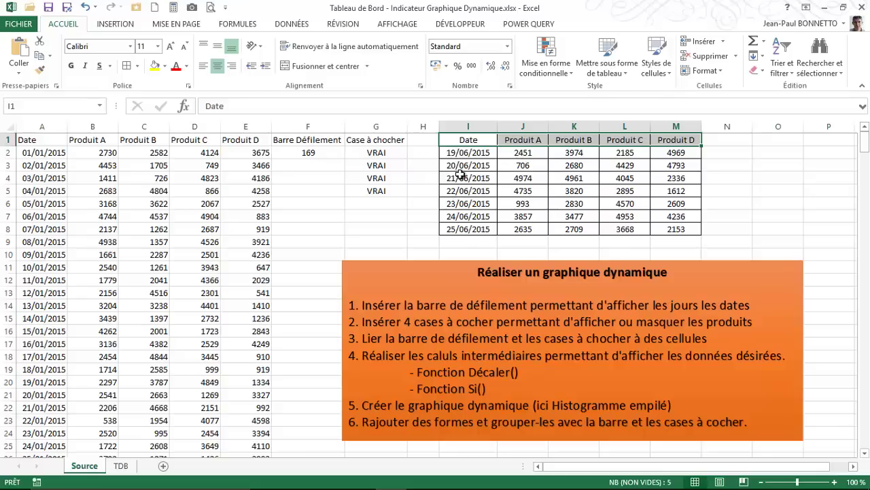
{"action": "left_click", "coordinate": [312, 149]}
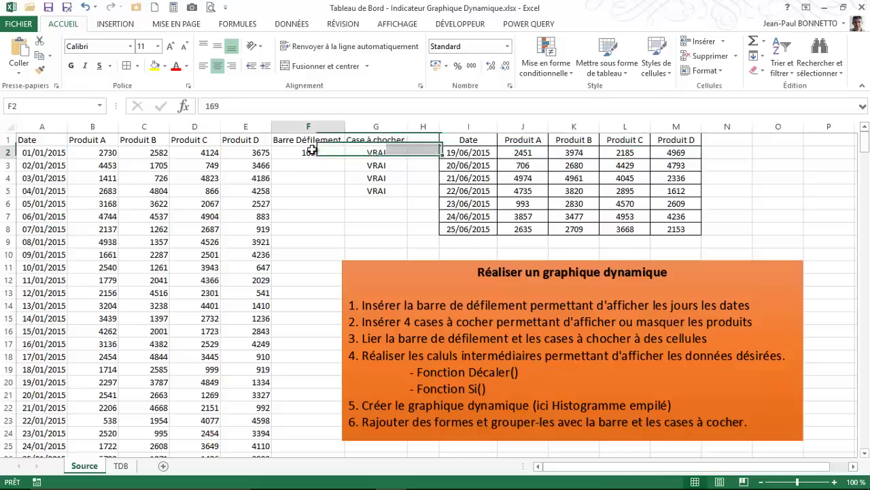
Drag the TDB scrollbar thumb fully left to reset the chart to 01/01–07/01/2015
{"action": "left_click", "coordinate": [135, 467]}
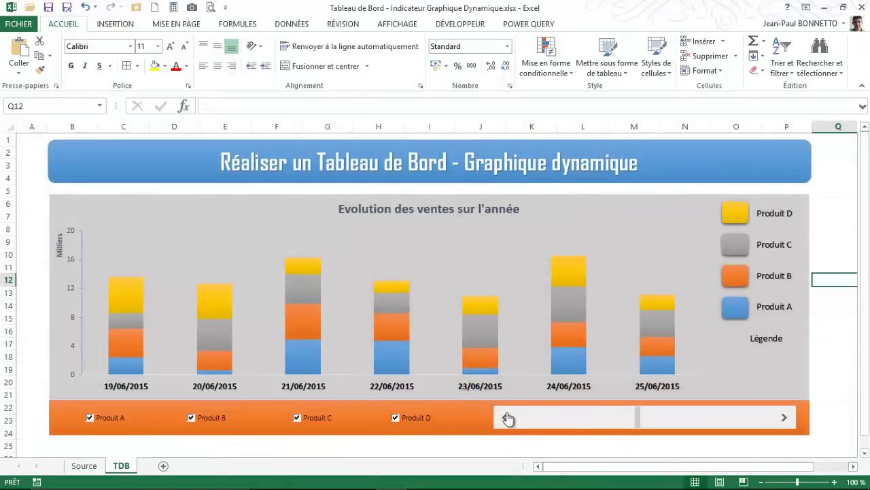
{"action": "left_click_drag", "start_coordinate": [494, 428], "coordinate": [484, 425]}
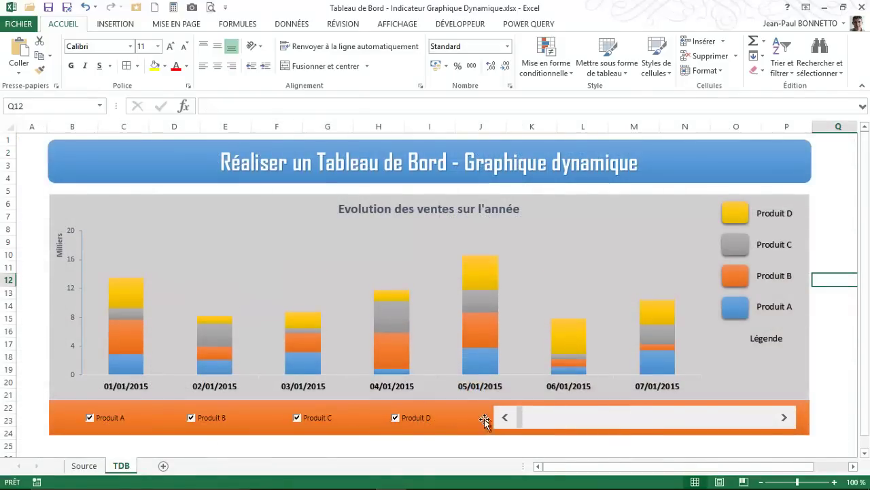
{"action": "left_click", "coordinate": [85, 465]}
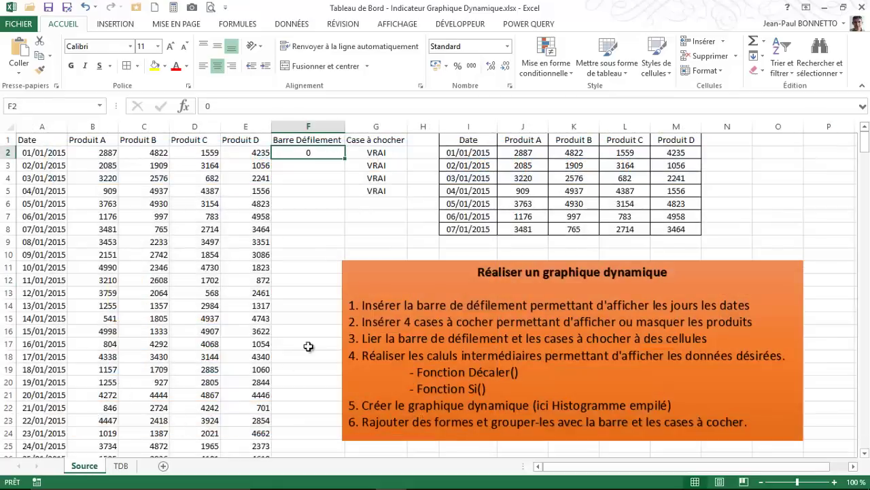
Inspect the DECALER formula in I2, the random values in B2 and the SI formula in K2
{"action": "left_click", "coordinate": [472, 153]}
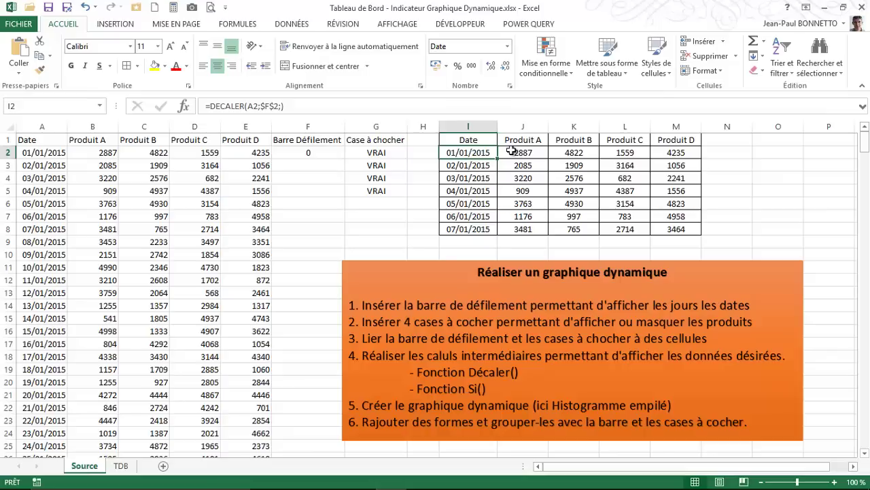
{"action": "left_click", "coordinate": [106, 153]}
{"action": "left_click", "coordinate": [48, 155]}
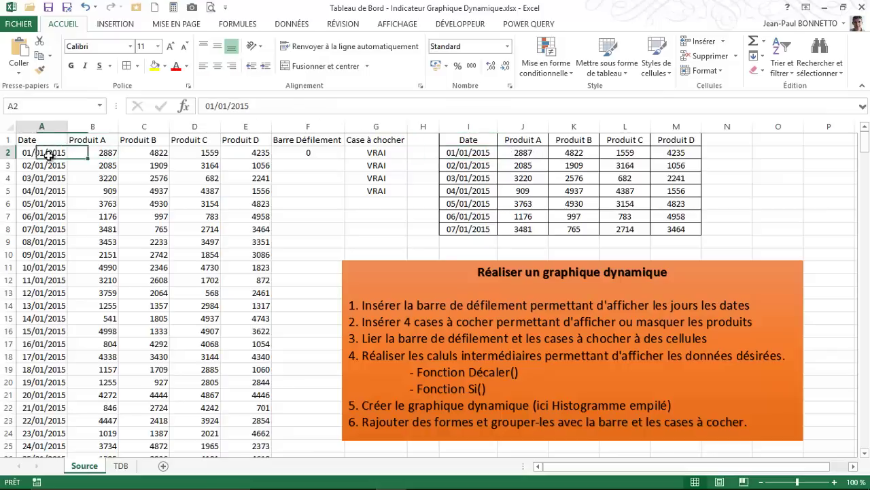
{"action": "left_click", "coordinate": [114, 156]}
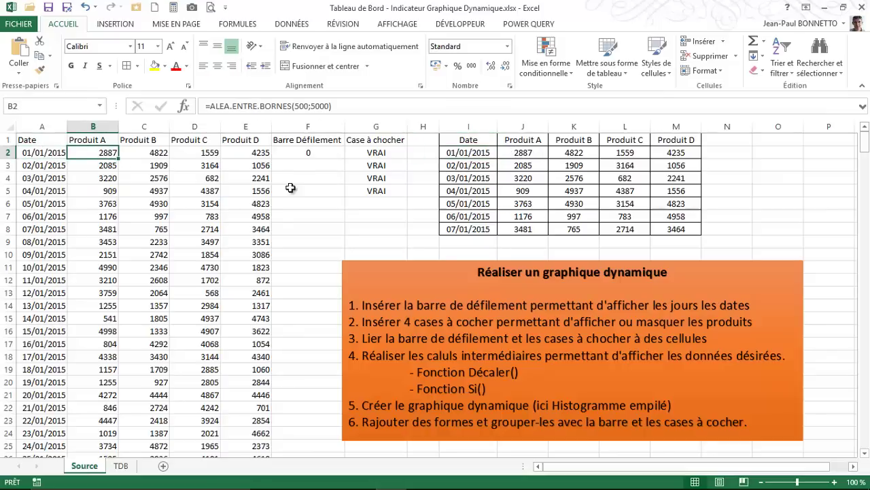
{"action": "left_click", "coordinate": [165, 155]}
{"action": "left_click", "coordinate": [574, 154]}
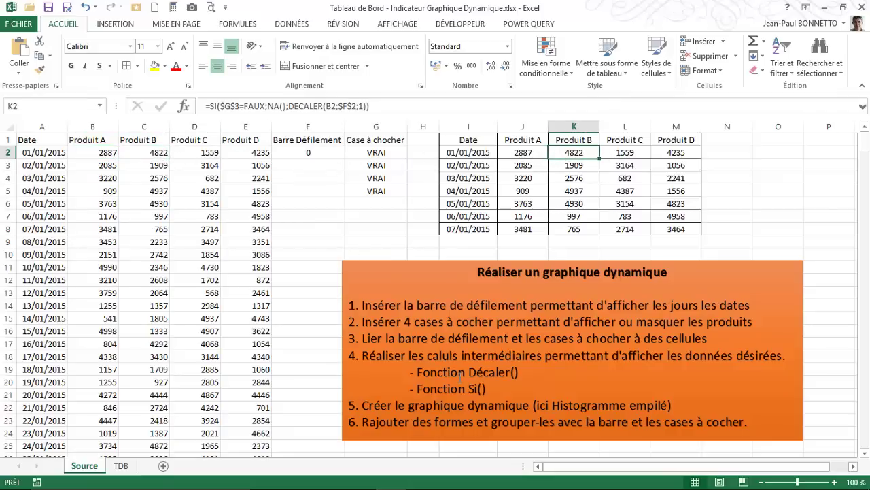
{"action": "left_click", "coordinate": [470, 153]}
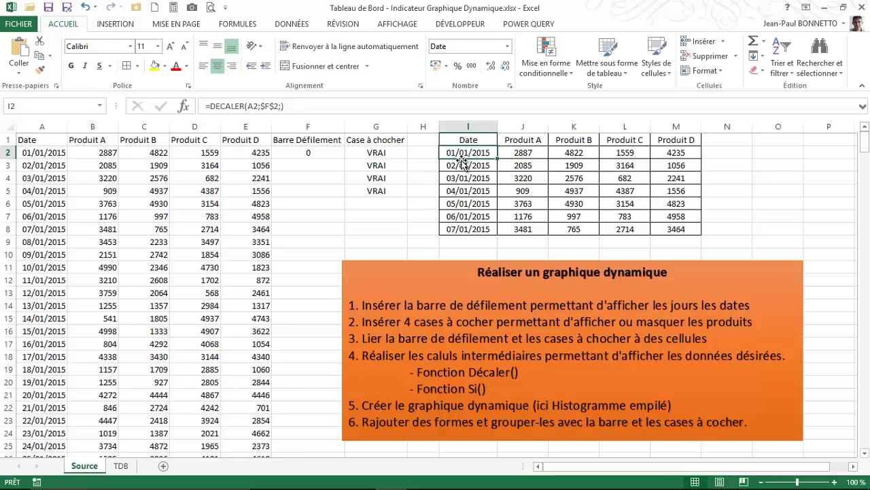
{"action": "key", "text": "ctrl+Page_Down"}
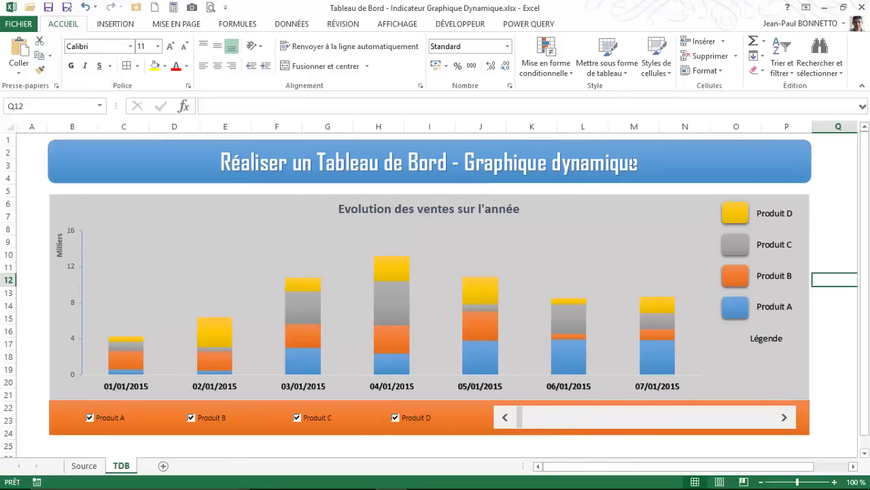
Nudge the blue title banner and the grouped chart (Groupe 4) into place, then return to Source
{"action": "left_click", "coordinate": [639, 141]}
{"action": "mouse_move", "coordinate": [639, 143]}
{"action": "left_mouse_down"}
{"action": "mouse_move", "coordinate": [639, 157]}
{"action": "mouse_move", "coordinate": [639, 137]}
{"action": "left_mouse_up"}
{"action": "left_click", "coordinate": [604, 193]}
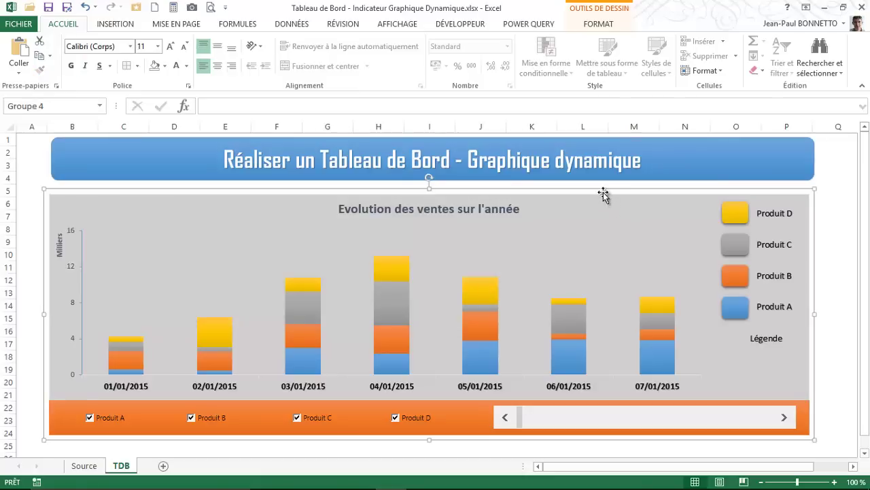
{"action": "mouse_move", "coordinate": [604, 191]}
{"action": "left_mouse_down"}
{"action": "mouse_move", "coordinate": [603, 223]}
{"action": "mouse_move", "coordinate": [605, 186]}
{"action": "left_mouse_up"}
{"action": "left_click", "coordinate": [603, 188]}
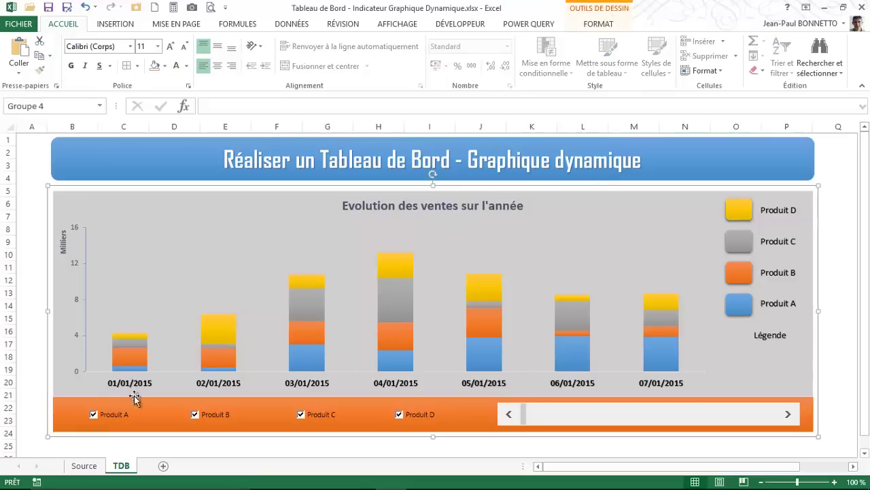
{"action": "left_click", "coordinate": [88, 466]}
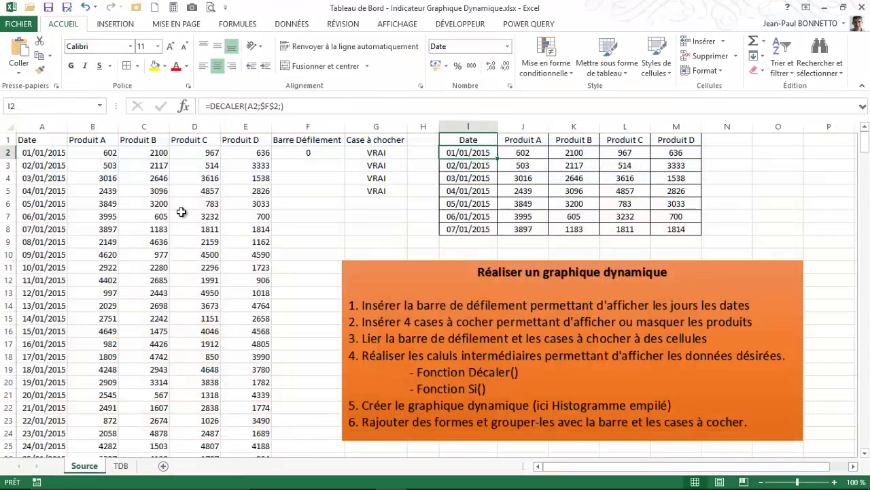
Copy data columns A through E and paste them into a new blank workbook
{"action": "left_click", "coordinate": [108, 203]}
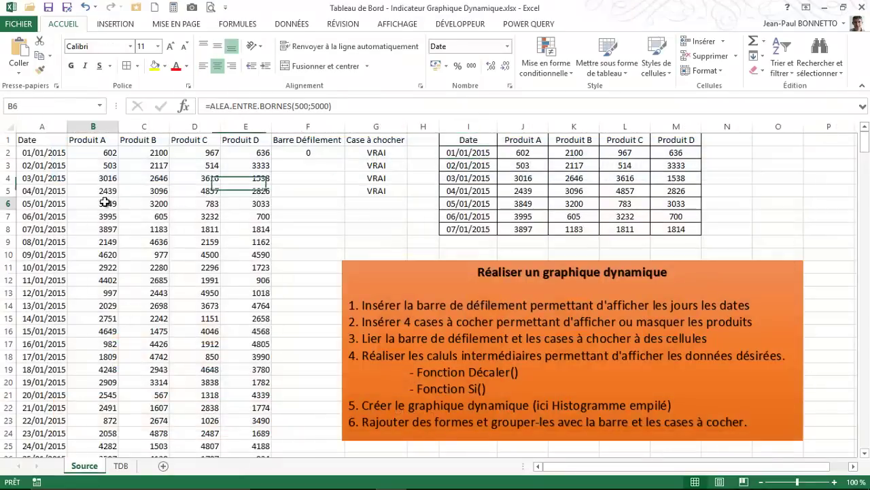
{"action": "left_click", "coordinate": [36, 140]}
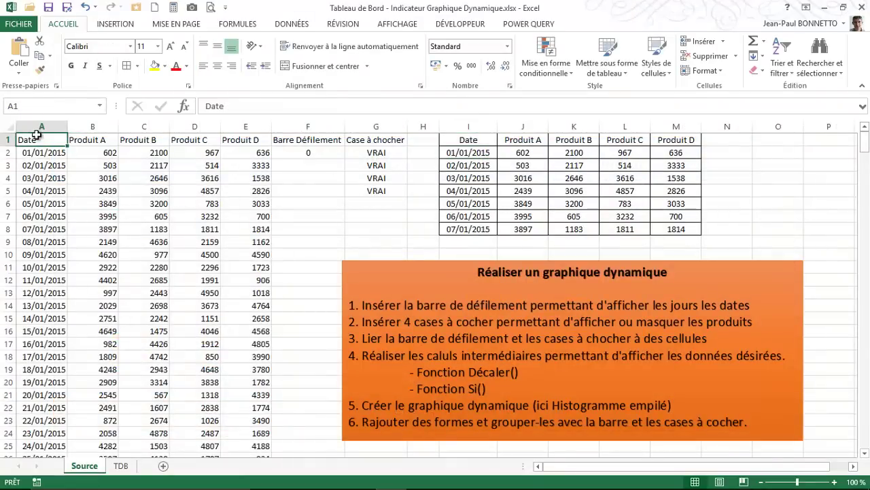
{"action": "left_click_drag", "start_coordinate": [38, 127], "coordinate": [239, 136]}
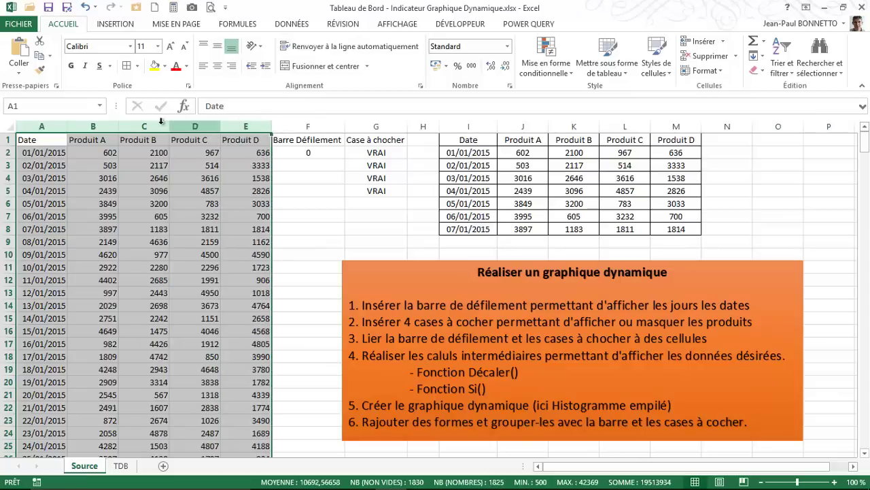
{"action": "key", "text": "ctrl+c"}
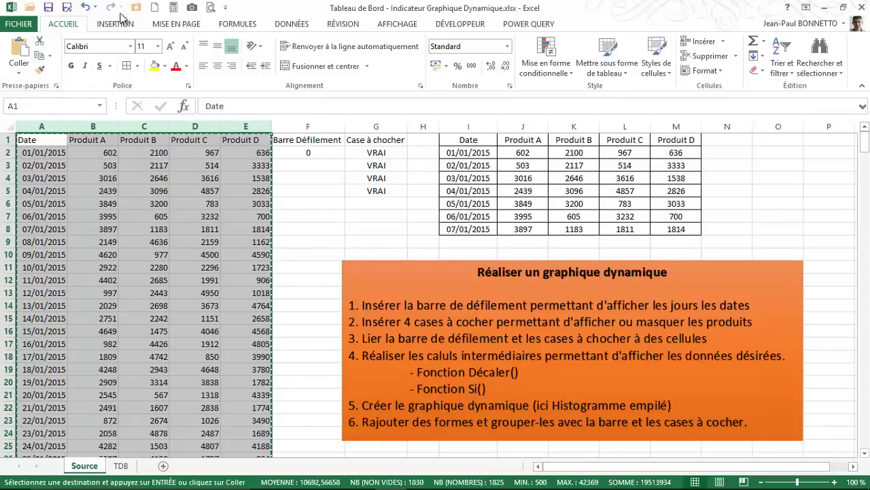
{"action": "left_click", "coordinate": [155, 7]}
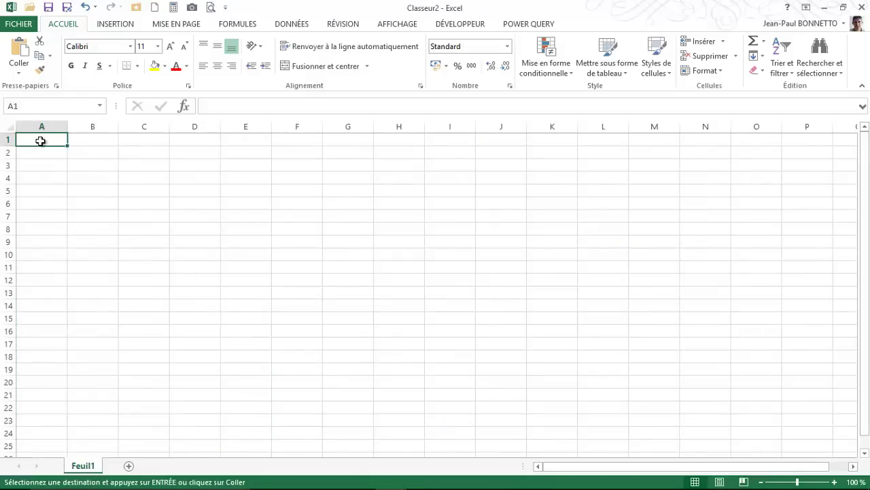
{"action": "key", "text": "ctrl+v"}
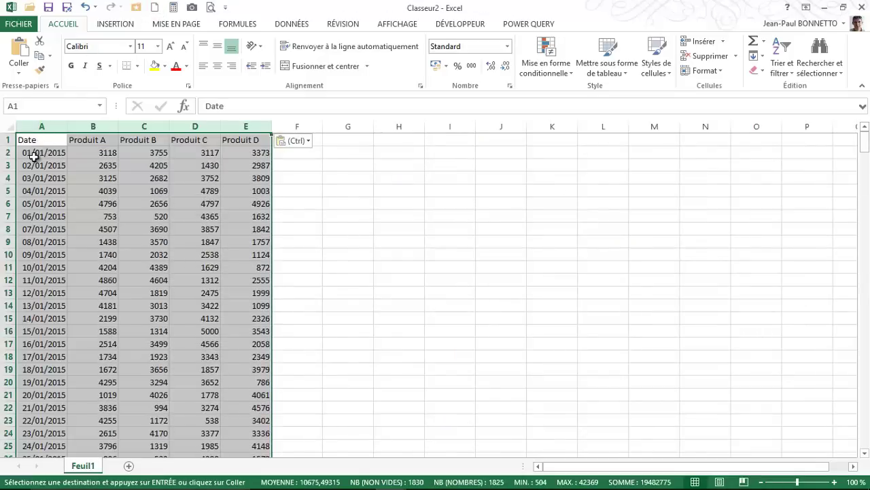
Check the pasted date in A2 and the formula in B2 of the new workbook
{"action": "left_click", "coordinate": [34, 158]}
{"action": "scroll", "coordinate": [34, 157], "scroll_direction": "down", "scroll_amount": 1}
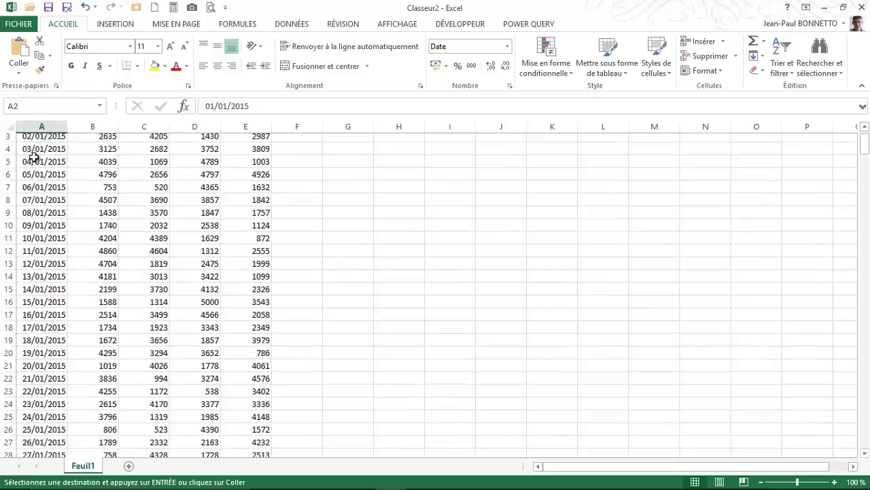
{"action": "scroll", "coordinate": [34, 156], "scroll_direction": "up", "scroll_amount": 1}
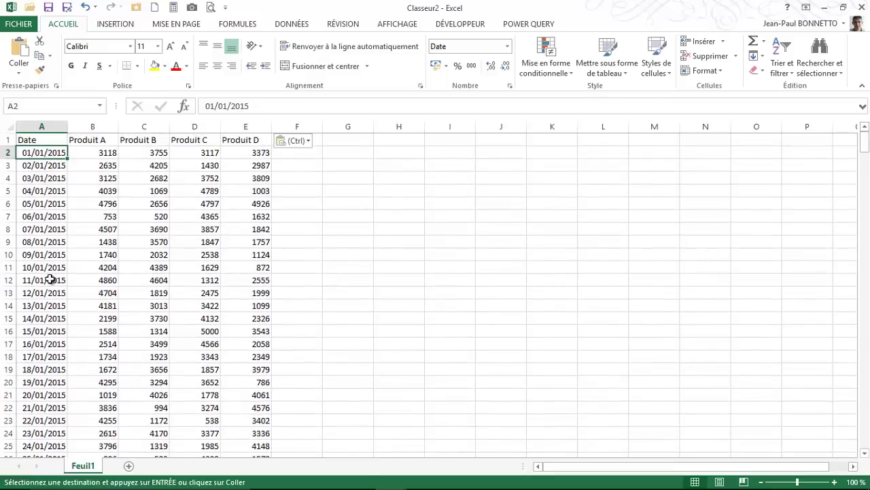
{"action": "left_click", "coordinate": [110, 156]}
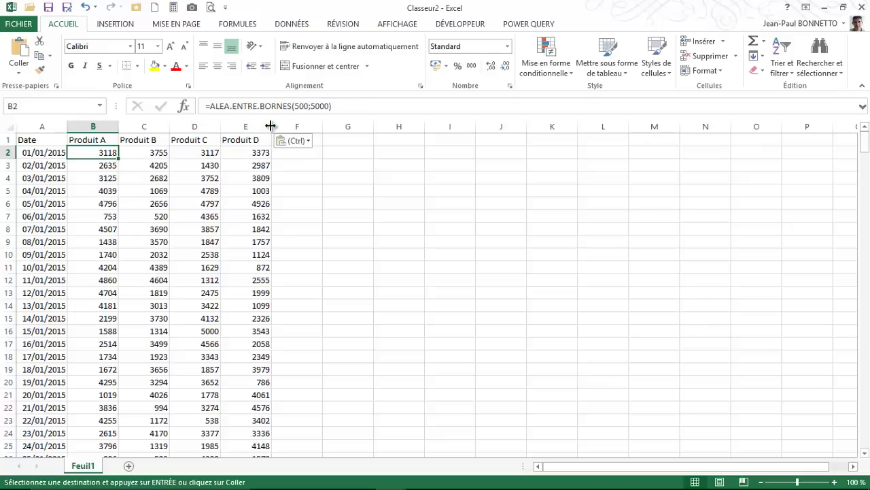
{"action": "left_click", "coordinate": [325, 168]}
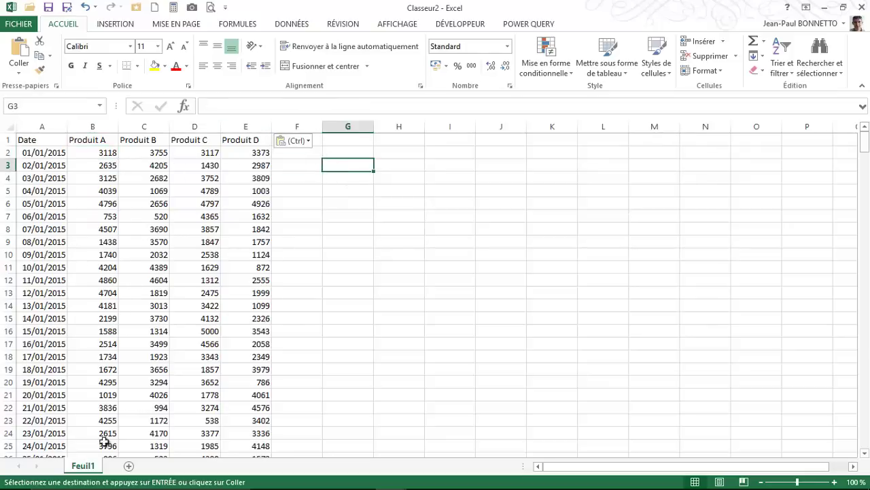
Rename Feuil1 to 'Source' and add a new empty sheet after it
{"action": "double_click", "coordinate": [81, 466]}
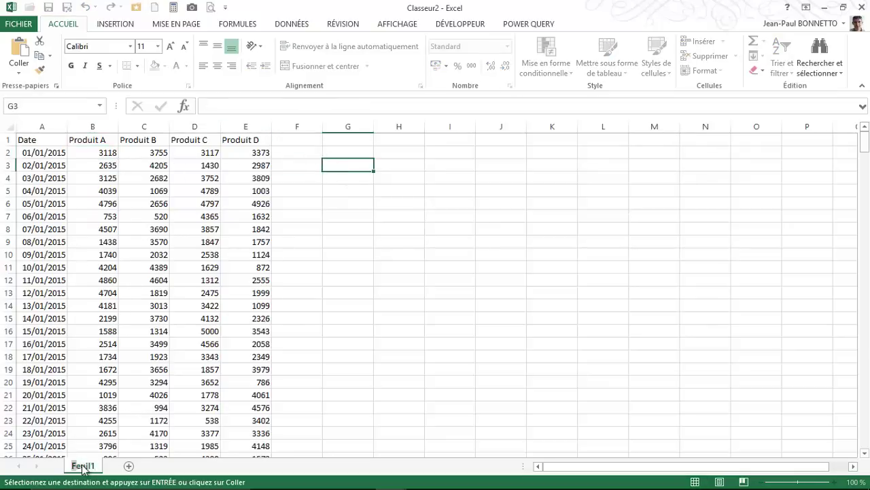
{"action": "type", "text": "Source"}
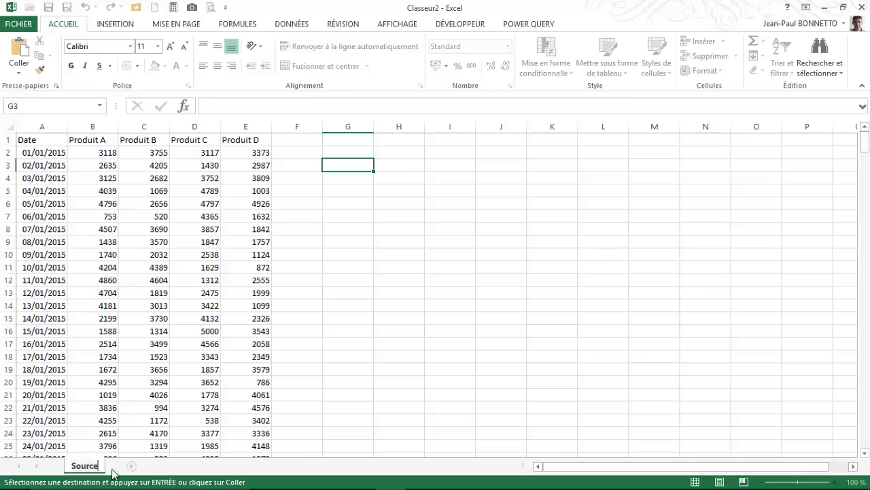
{"action": "left_click", "coordinate": [131, 466]}
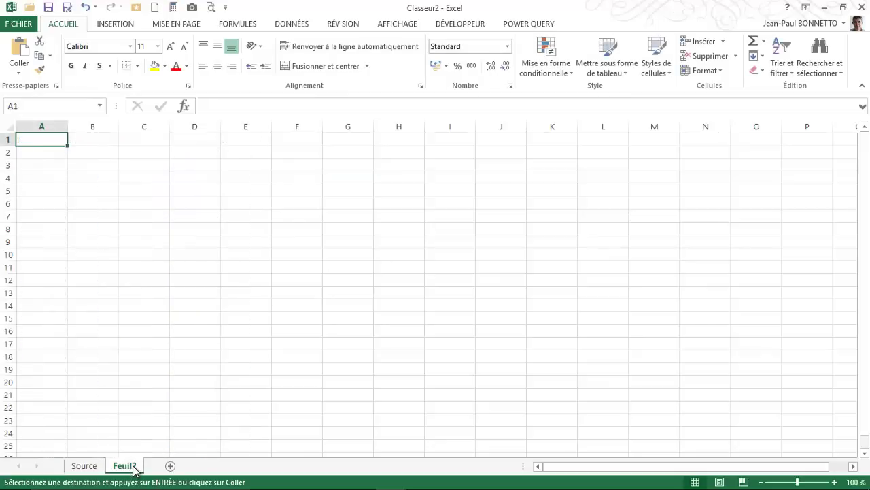
{"action": "double_click", "coordinate": [126, 465]}
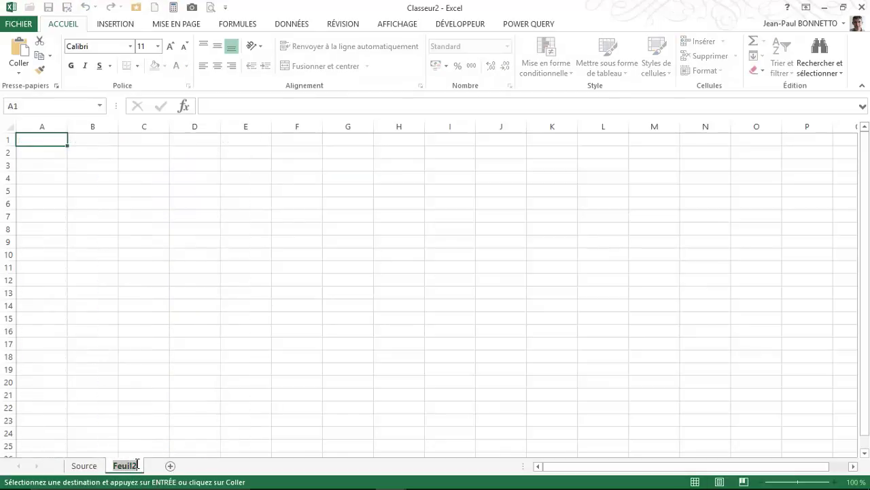
Name the new sheet 'TDB'
{"action": "type", "text": "TDB"}
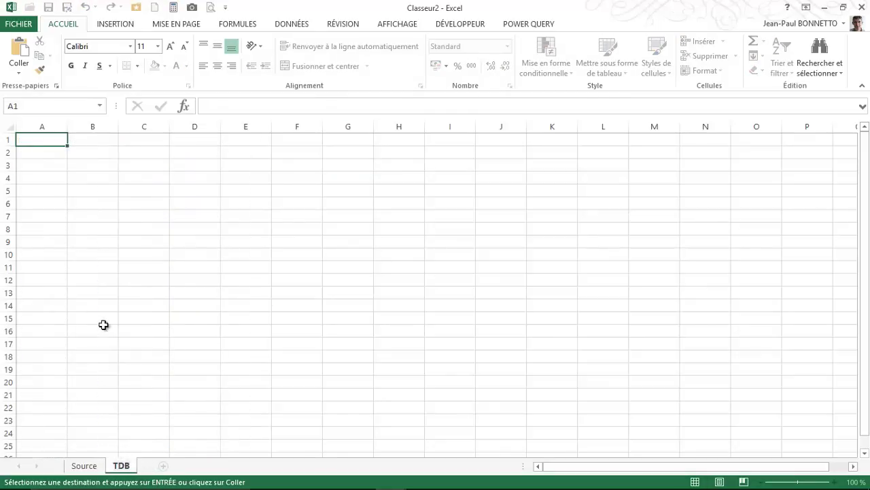
{"action": "left_click", "coordinate": [103, 323]}
{"action": "left_click", "coordinate": [183, 213]}
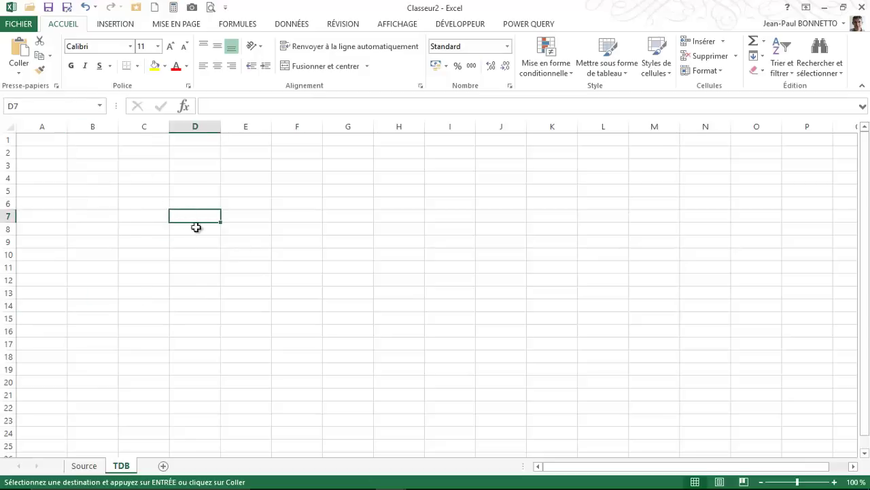
{"action": "left_click", "coordinate": [429, 304]}
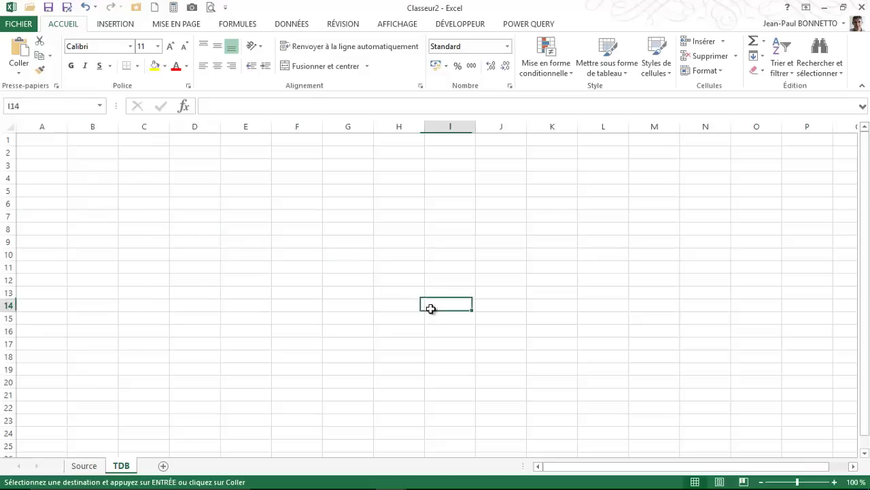
{"action": "left_click", "coordinate": [376, 367]}
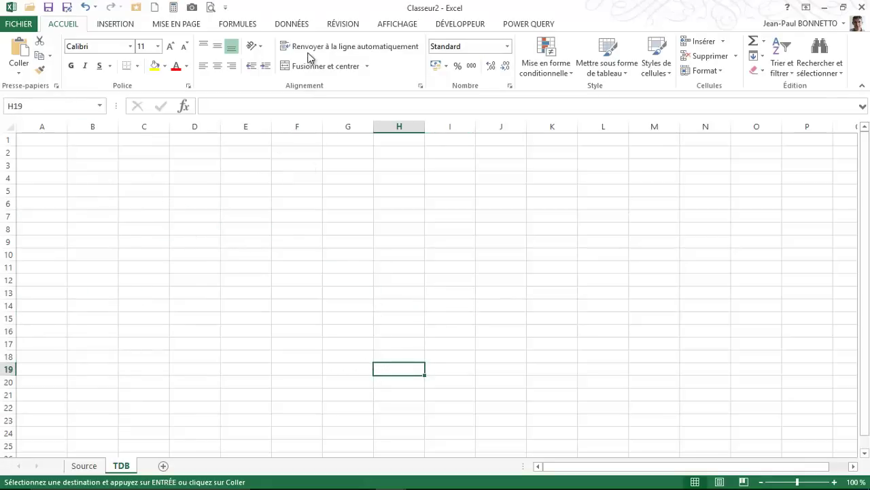
Enable the Développeur tab through ribbon customisation and pick the Barre de défilement form control
{"action": "left_click", "coordinate": [465, 24]}
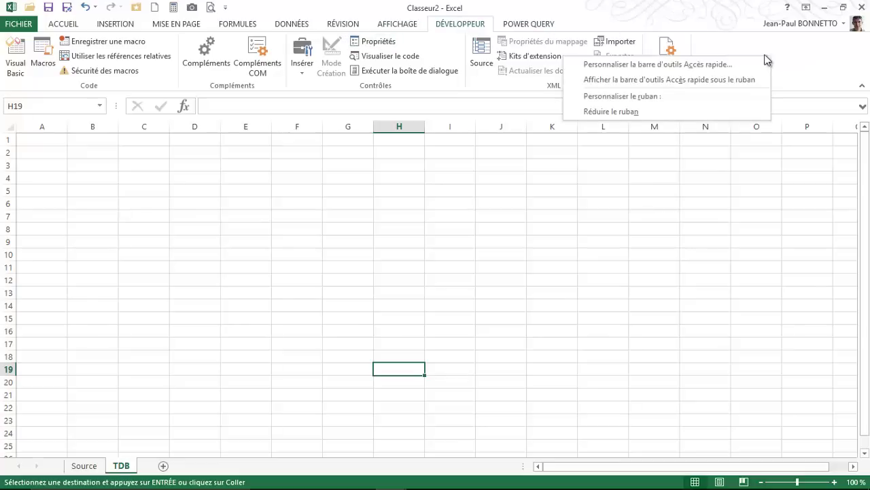
{"action": "left_click", "coordinate": [611, 97]}
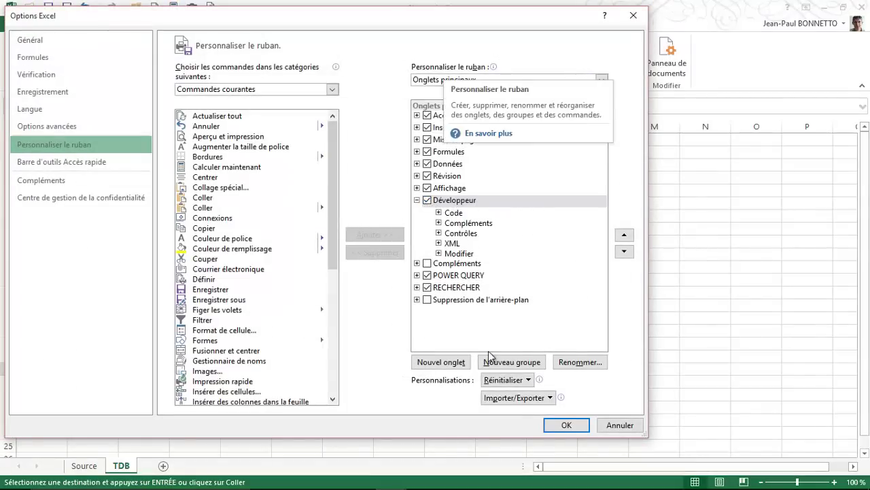
{"action": "left_click", "coordinate": [567, 424]}
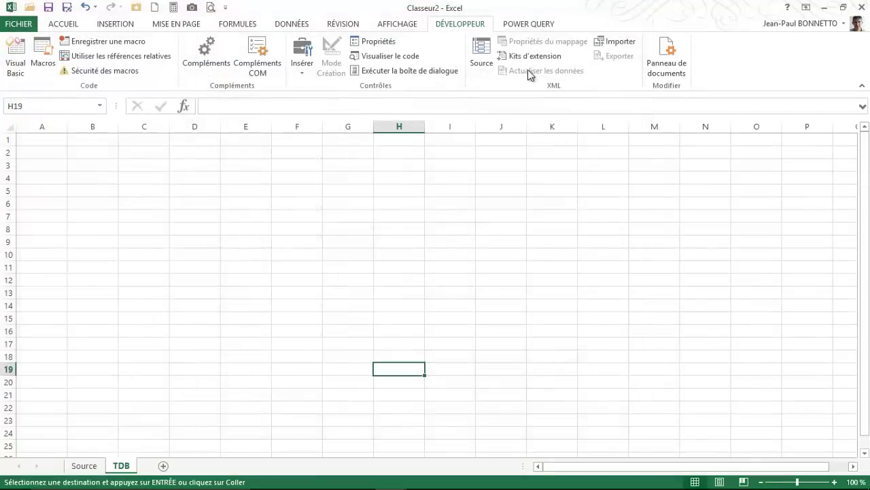
{"action": "left_click", "coordinate": [303, 71]}
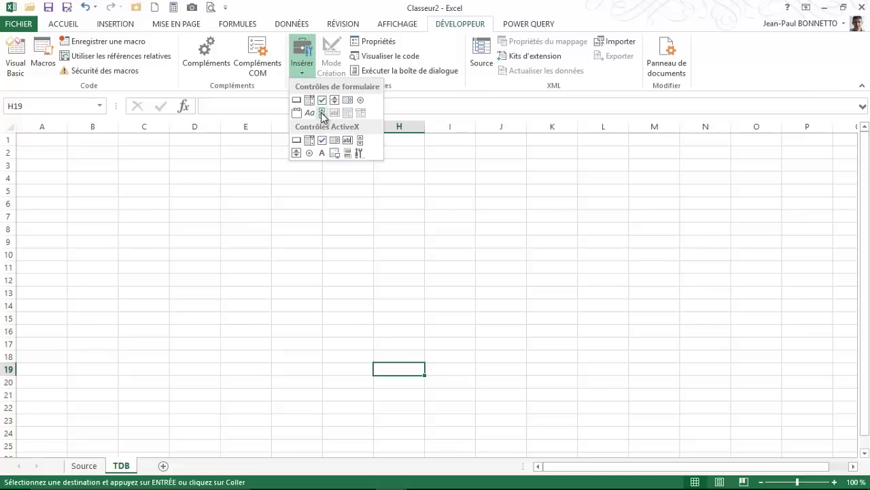
{"action": "left_click", "coordinate": [322, 112]}
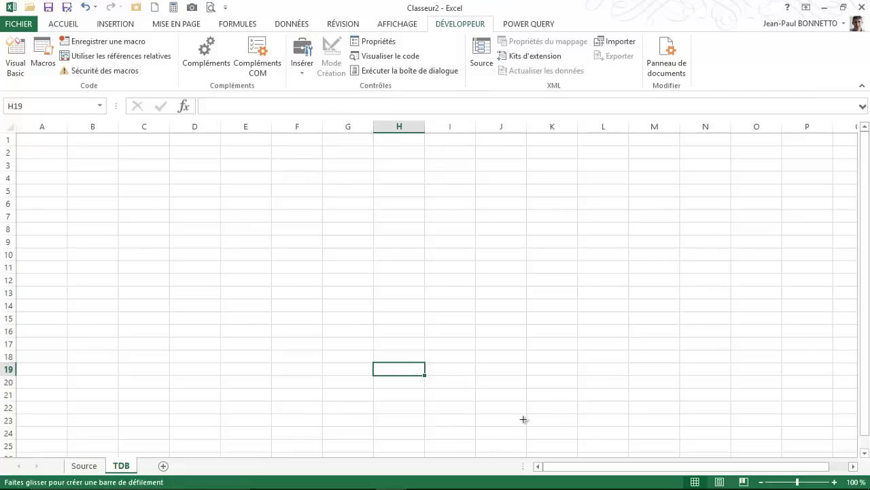
Draw a horizontal scroll bar at the bottom of TDB and set its linked cell to Source!F2
{"action": "left_click_drag", "start_coordinate": [494, 409], "coordinate": [780, 433]}
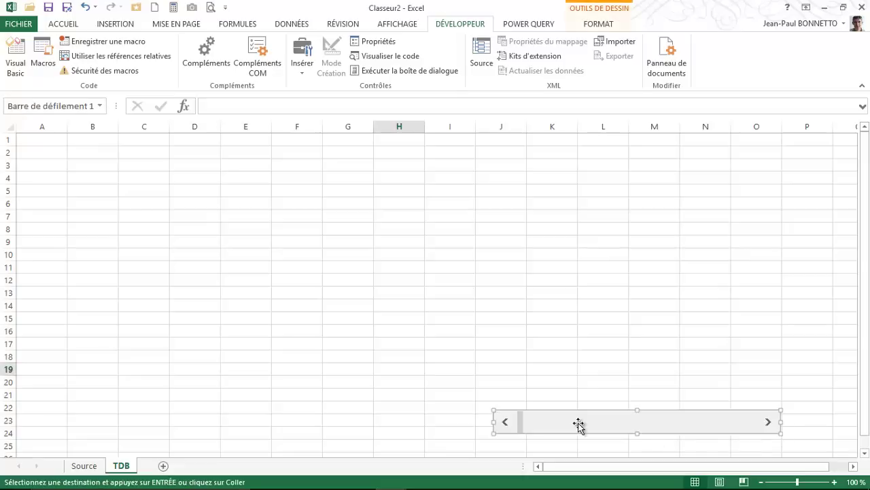
{"action": "left_click_drag", "start_coordinate": [604, 412], "coordinate": [582, 407]}
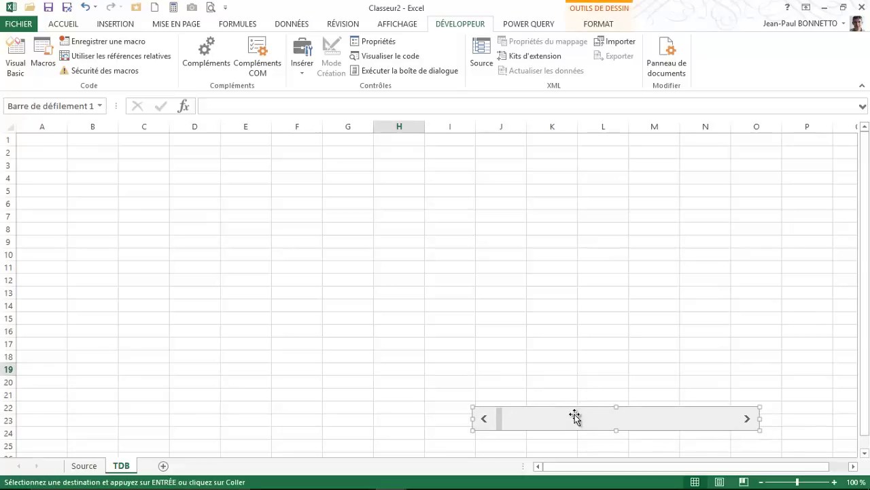
{"action": "right_click", "coordinate": [575, 415]}
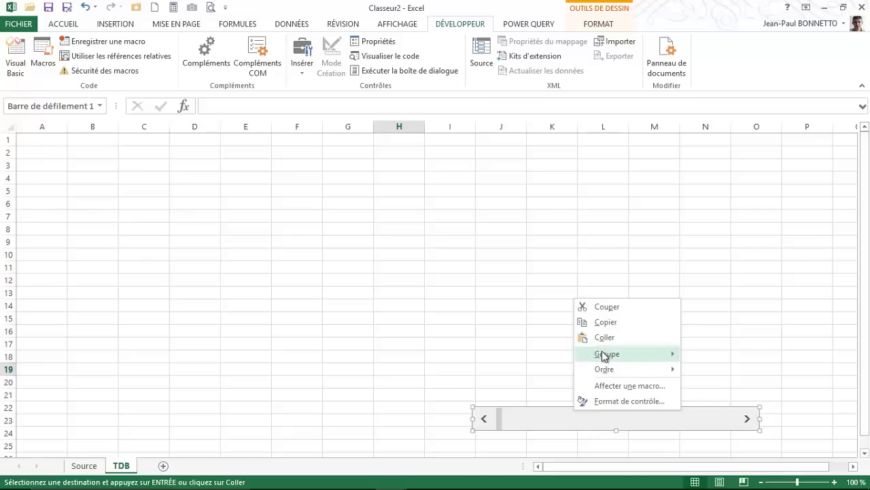
{"action": "left_click", "coordinate": [615, 401]}
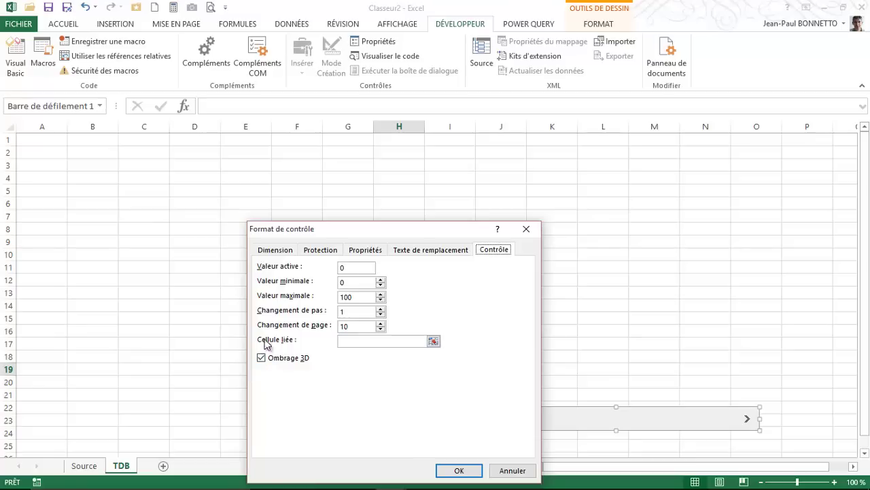
{"action": "left_click", "coordinate": [351, 340]}
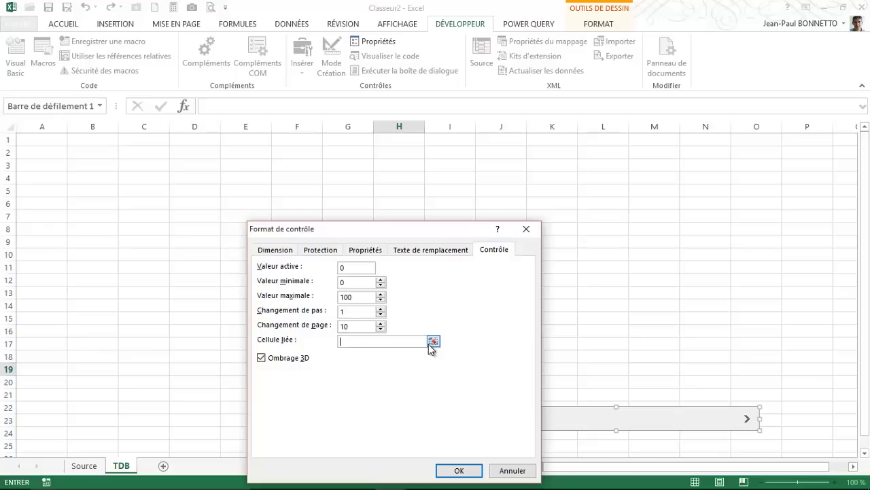
{"action": "left_click", "coordinate": [432, 342]}
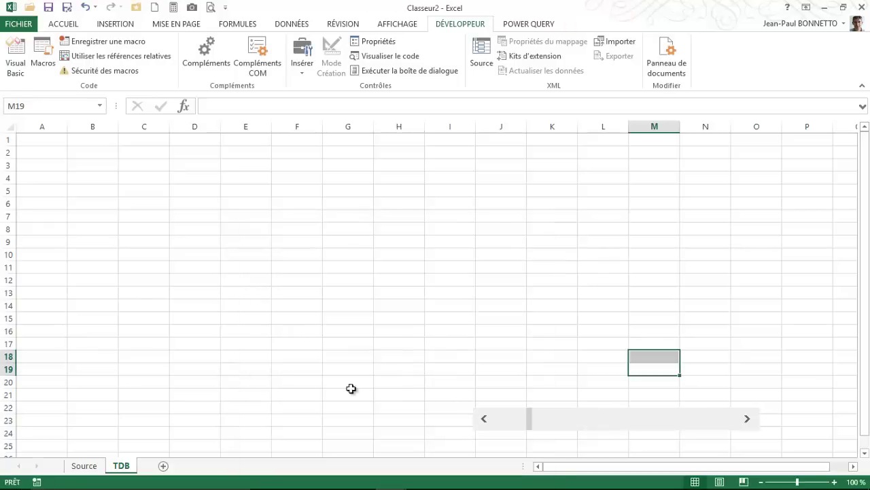
{"action": "left_click", "coordinate": [84, 465]}
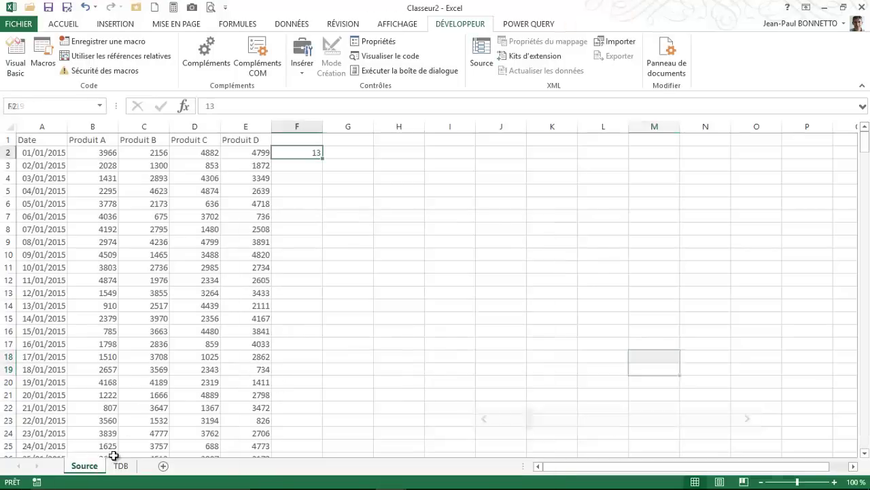
{"action": "left_click", "coordinate": [296, 153]}
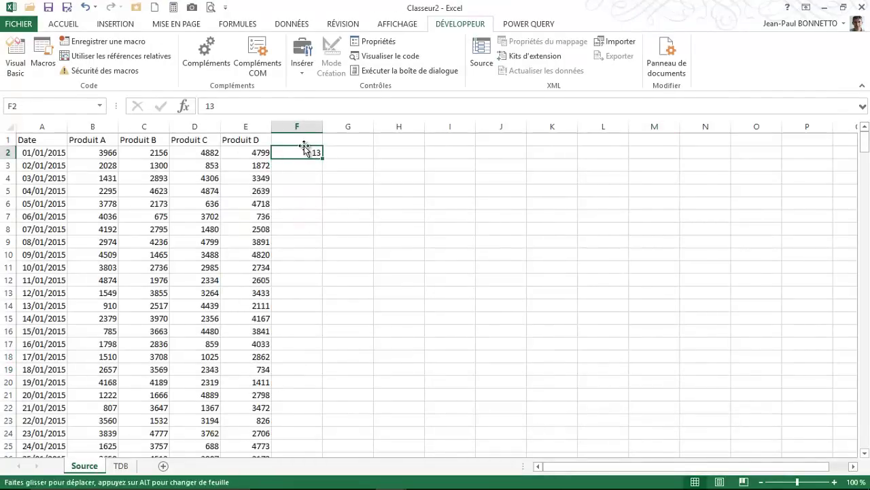
{"action": "left_click", "coordinate": [302, 139]}
Enter the heading 'Barre' in F1 and centre F1:F2
{"action": "left_click", "coordinate": [303, 155]}
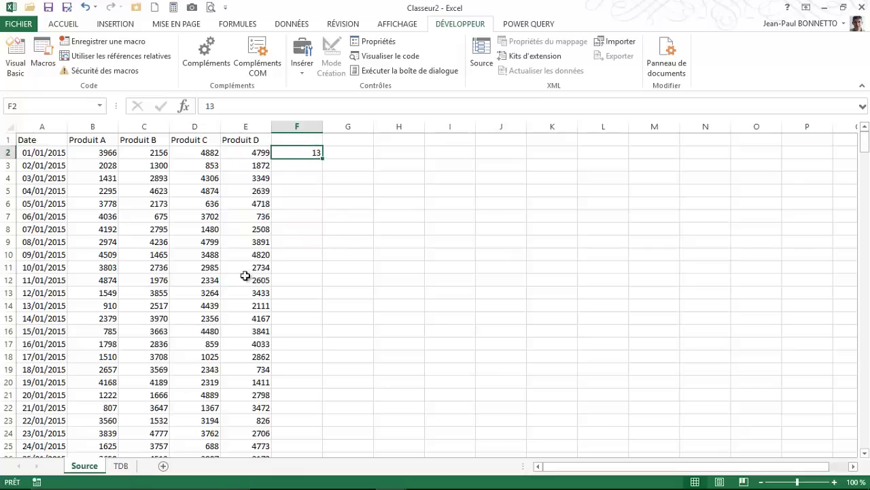
{"action": "left_click", "coordinate": [305, 138]}
{"action": "type", "text": "B"}
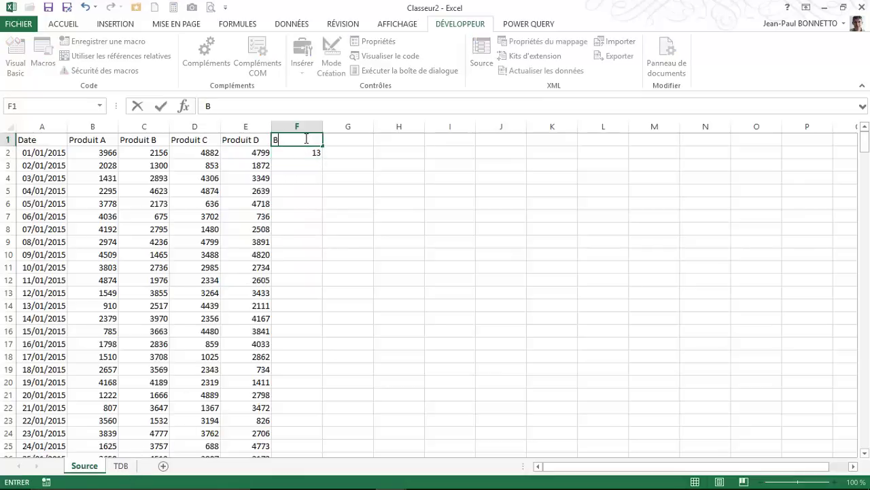
{"action": "type", "text": "arre"}
{"action": "key", "text": "Tab"}
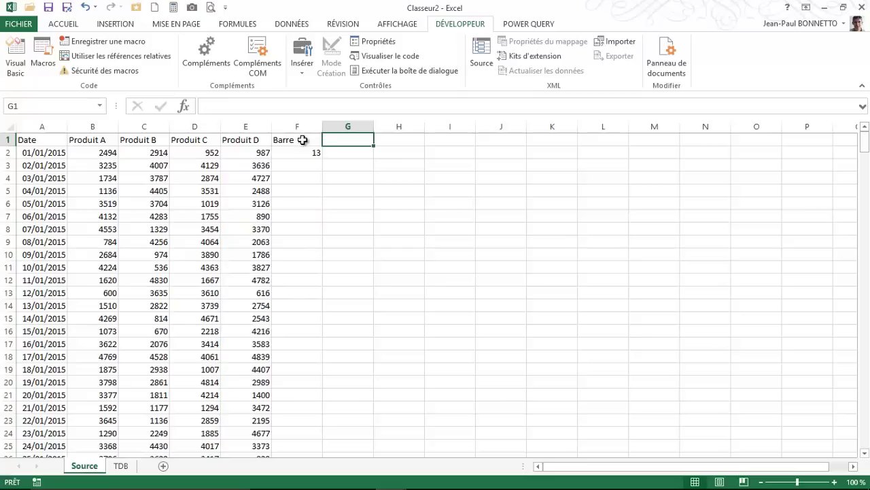
{"action": "left_click_drag", "start_coordinate": [306, 138], "coordinate": [306, 157]}
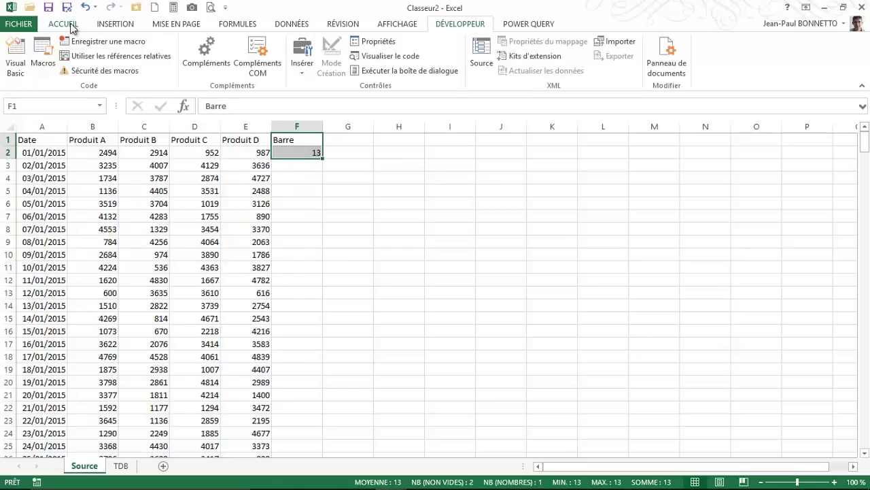
{"action": "left_click_drag", "start_coordinate": [301, 140], "coordinate": [302, 151]}
{"action": "left_click", "coordinate": [61, 24]}
{"action": "left_click", "coordinate": [218, 65]}
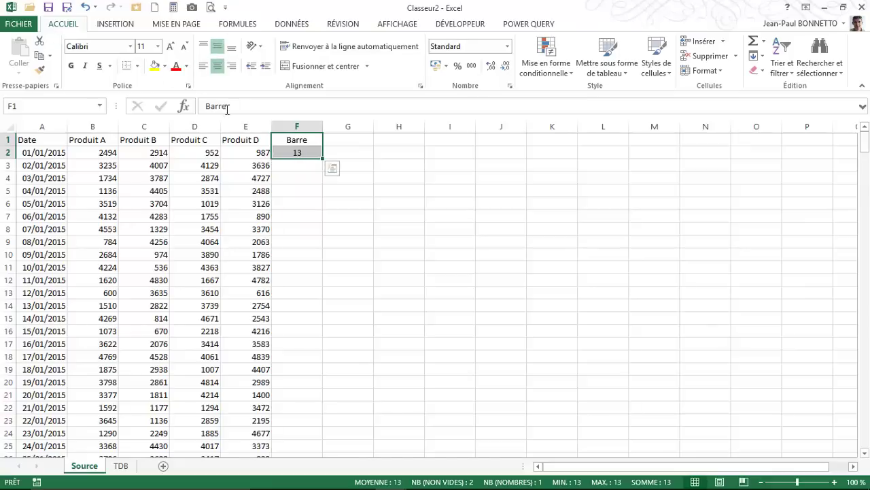
Enter the heading 'Cases' in G1 and centre it
{"action": "left_click", "coordinate": [345, 139]}
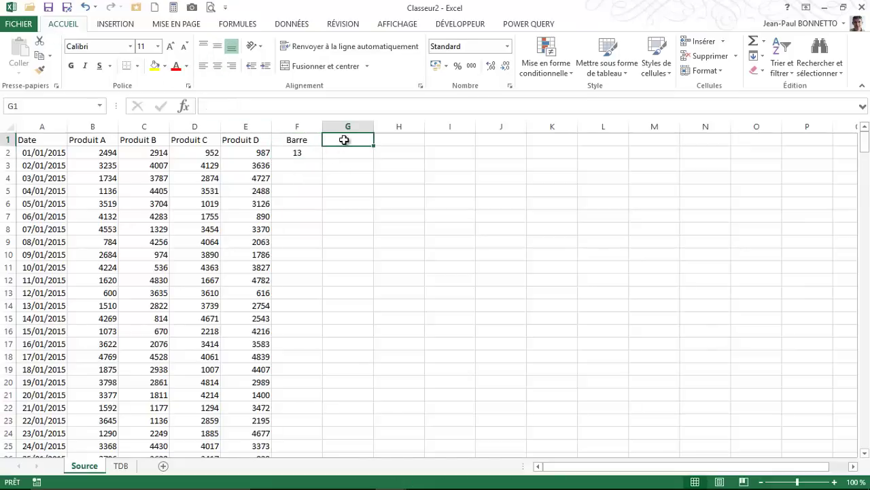
{"action": "type", "text": "Case"}
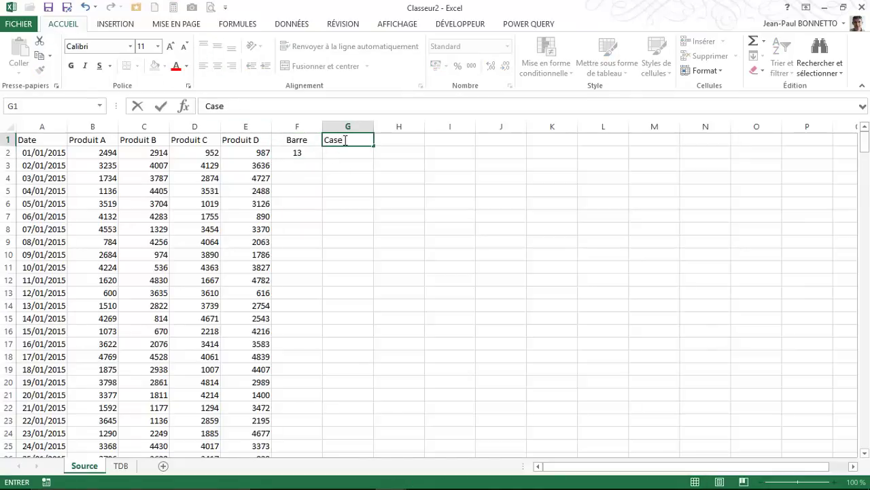
{"action": "type", "text": "s"}
{"action": "left_click", "coordinate": [342, 178]}
{"action": "left_click", "coordinate": [340, 138]}
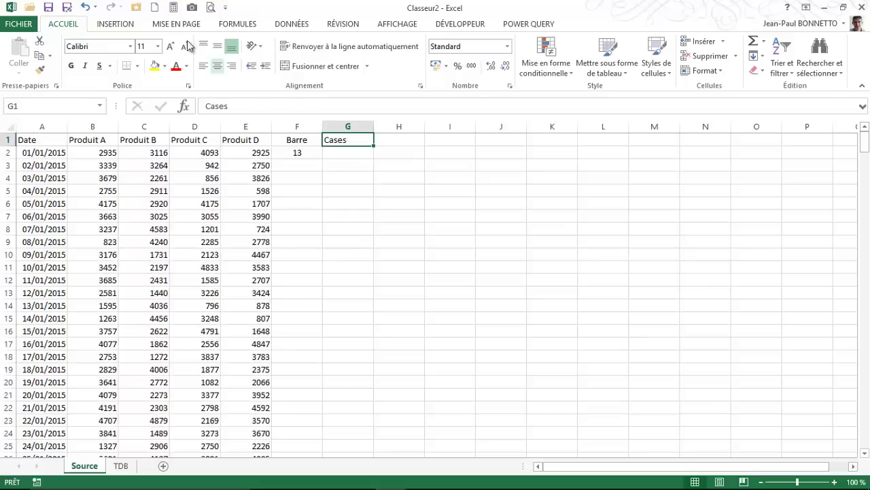
{"action": "left_click", "coordinate": [217, 66]}
{"action": "left_click", "coordinate": [356, 152]}
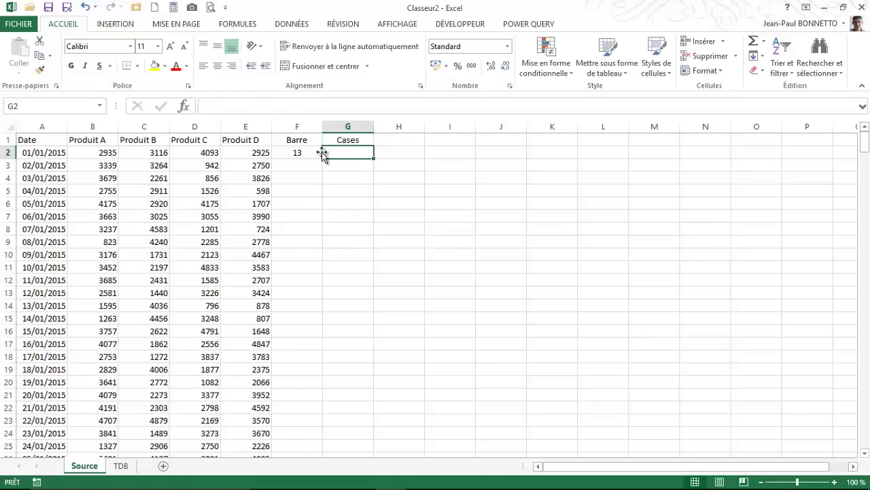
Switch to the TDB sheet and deselect the date scrollbar control
{"action": "left_click", "coordinate": [122, 466]}
{"action": "right_click", "coordinate": [559, 417]}
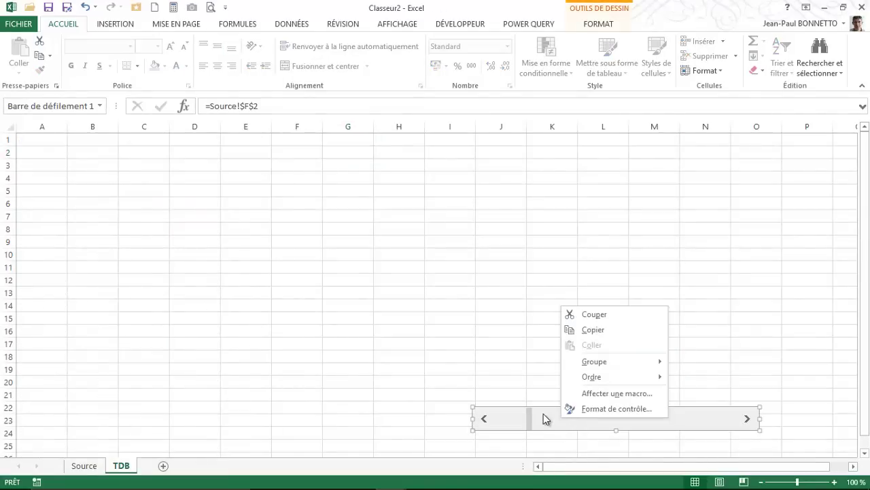
{"action": "left_click", "coordinate": [548, 416]}
{"action": "right_click", "coordinate": [548, 412]}
{"action": "left_click", "coordinate": [544, 408]}
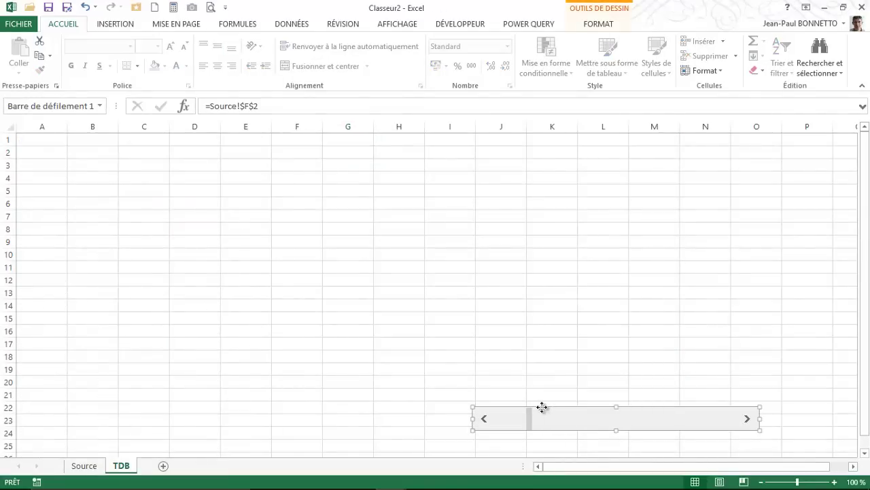
{"action": "left_click_drag", "start_coordinate": [541, 407], "coordinate": [544, 405]}
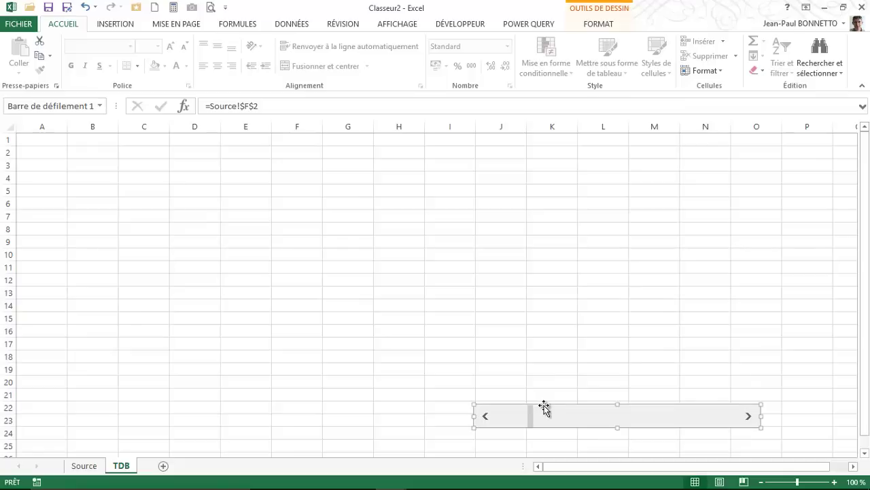
{"action": "left_click", "coordinate": [523, 317]}
Draw a Case à cocher checkbox near J20 and delete its default label
{"action": "left_click", "coordinate": [460, 25]}
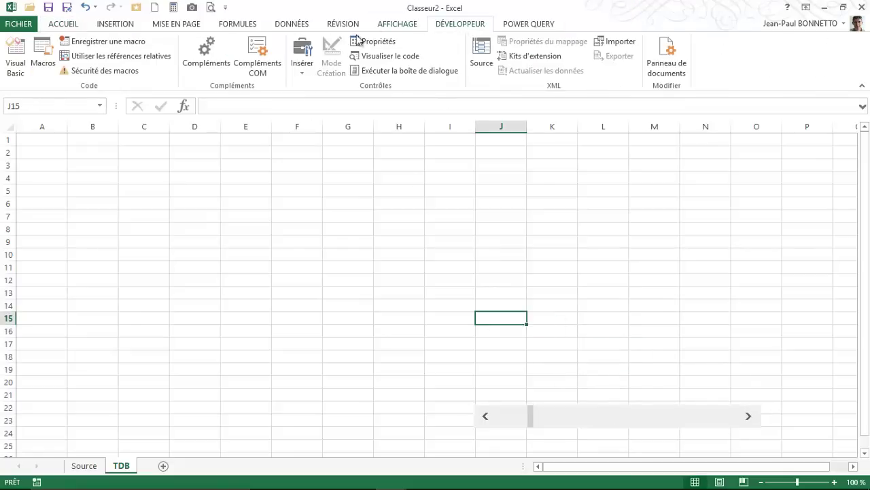
{"action": "left_click", "coordinate": [301, 68]}
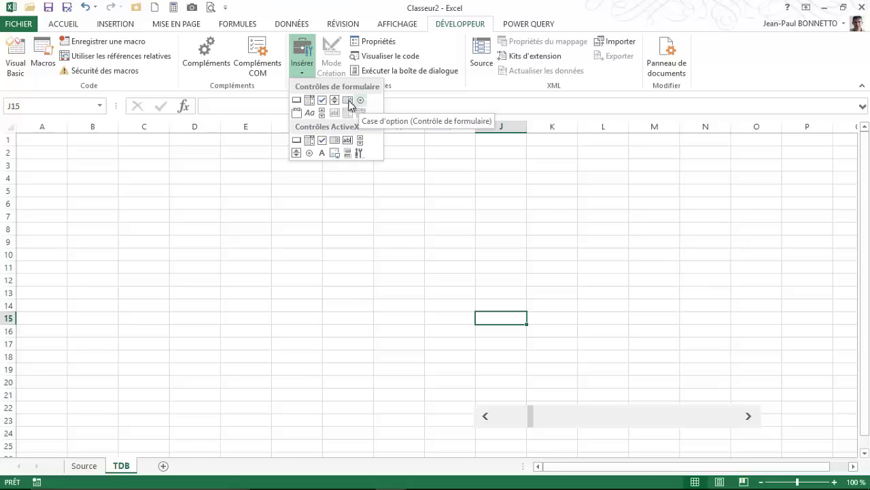
{"action": "left_click", "coordinate": [323, 101]}
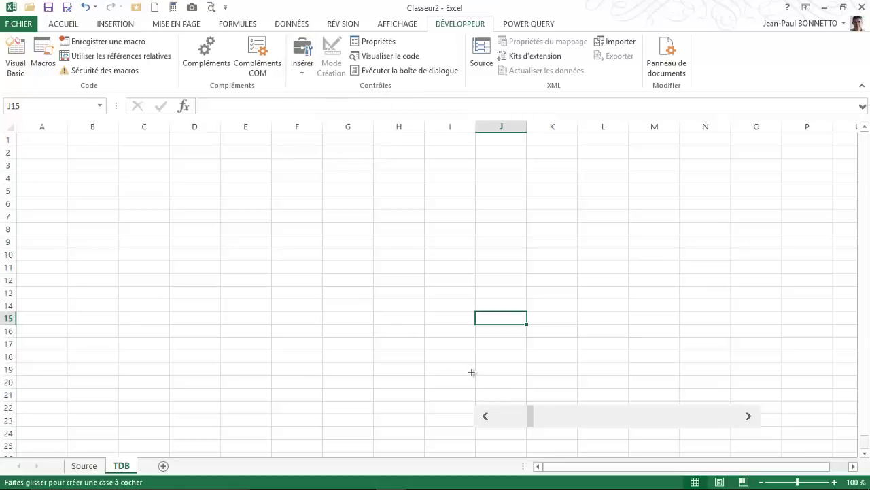
{"action": "left_click_drag", "start_coordinate": [472, 372], "coordinate": [504, 387]}
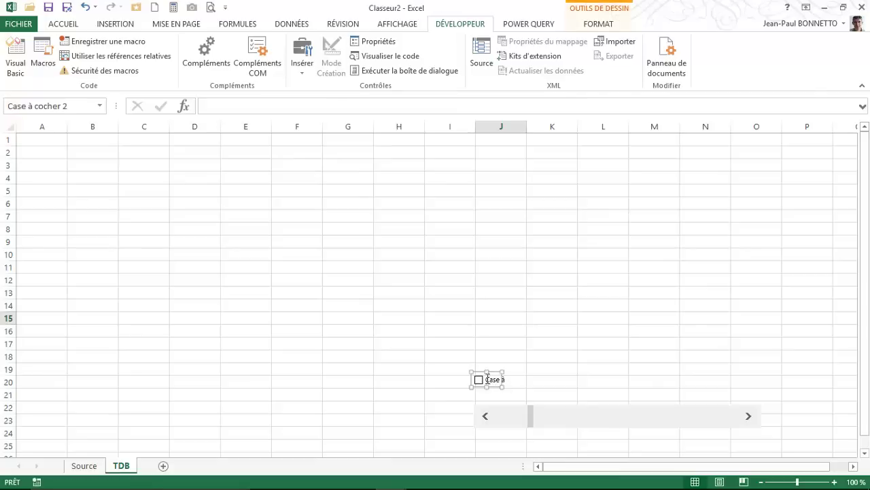
{"action": "left_click", "coordinate": [487, 379]}
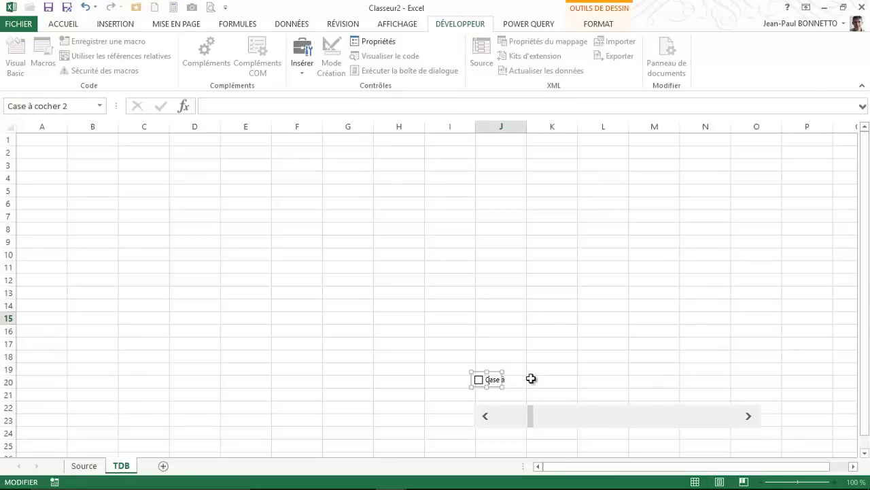
{"action": "key", "text": "Delete"}
{"action": "key", "text": "Delete"}
{"action": "key", "text": "Delete"}
Shrink the checkbox so no label shows and copy it further along row 20
{"action": "left_click_drag", "start_coordinate": [503, 387], "coordinate": [550, 388]}
{"action": "left_click", "coordinate": [505, 381]}
{"action": "key", "text": "Escape"}
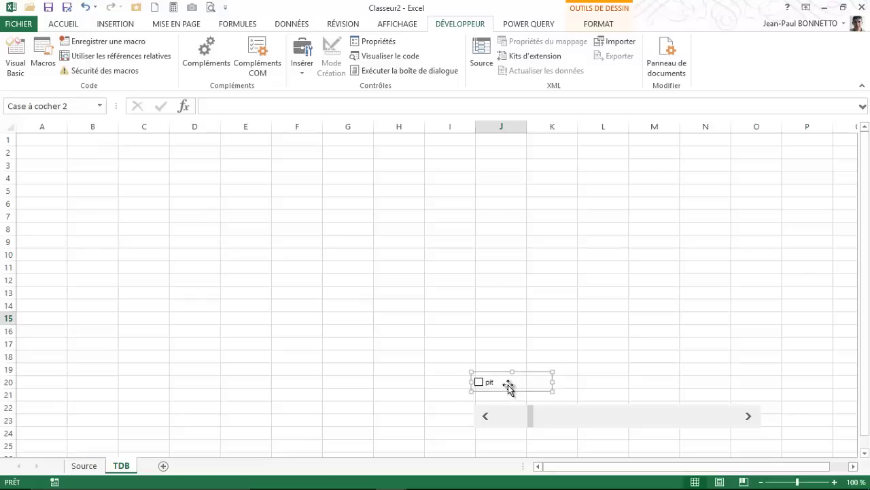
{"action": "left_click", "coordinate": [490, 380]}
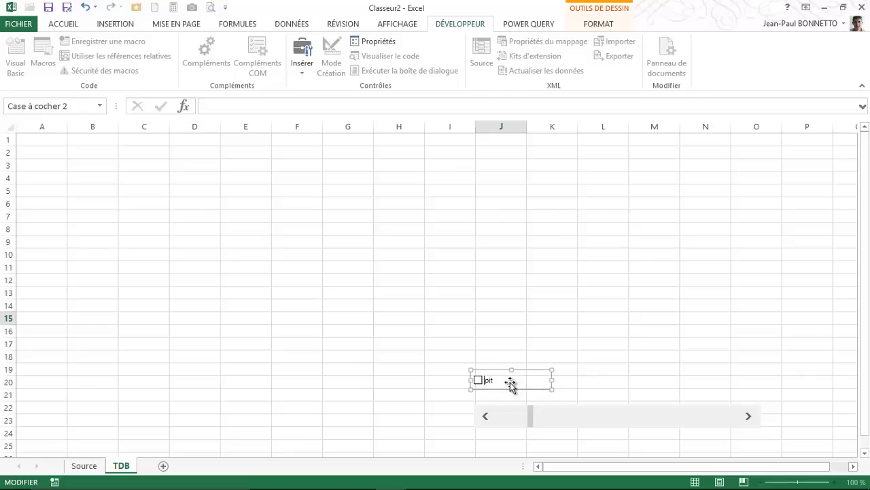
{"action": "left_click", "coordinate": [508, 383]}
{"action": "left_click_drag", "start_coordinate": [552, 389], "coordinate": [500, 387]}
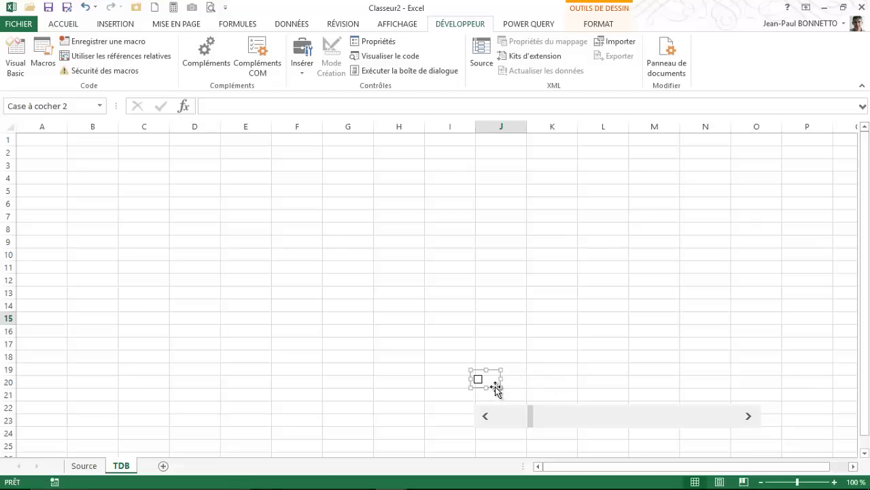
{"action": "left_click_drag", "start_coordinate": [497, 388], "coordinate": [669, 389]}
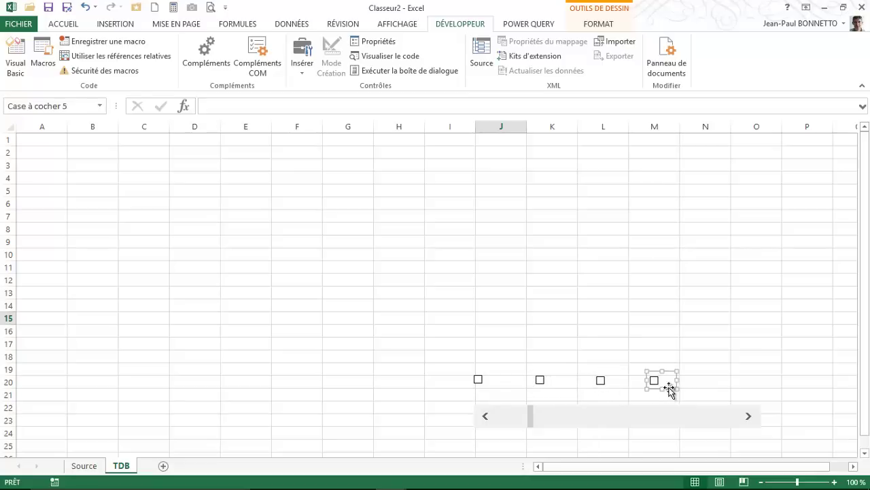
Place the fourth checkbox in column M and link the first checkbox to Source!$G$2
{"action": "left_click", "coordinate": [518, 334]}
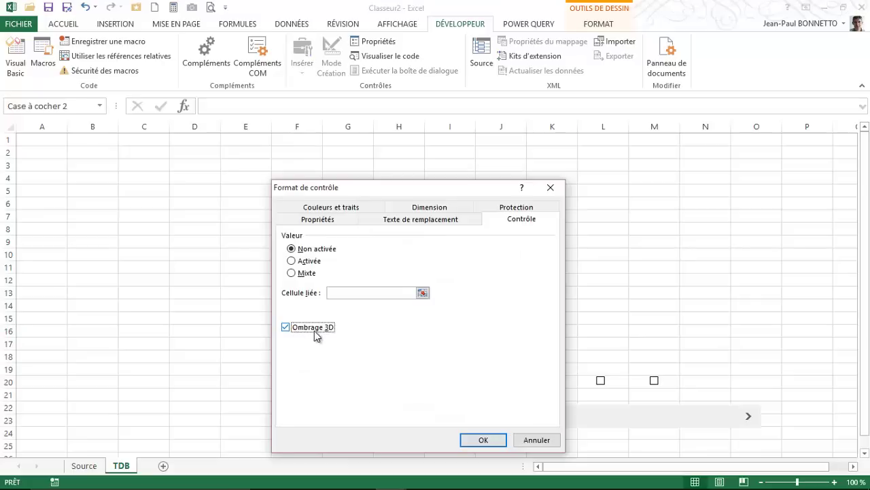
{"action": "left_click", "coordinate": [422, 292]}
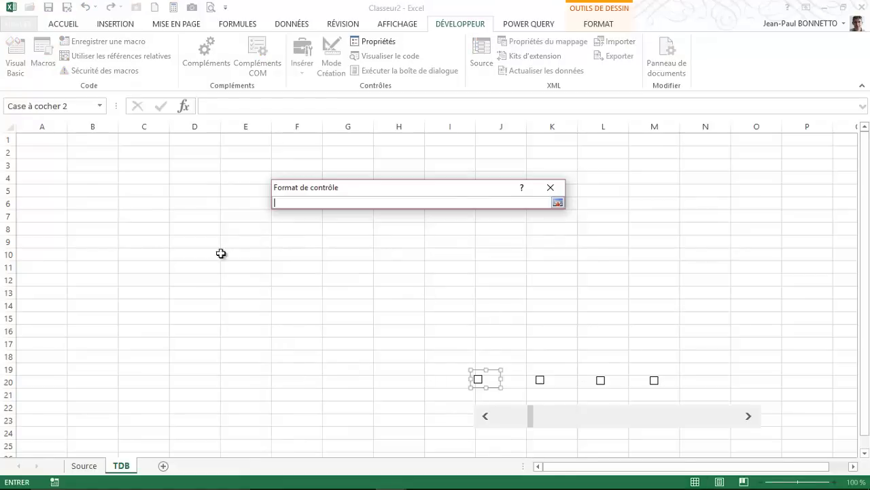
{"action": "left_click", "coordinate": [93, 468]}
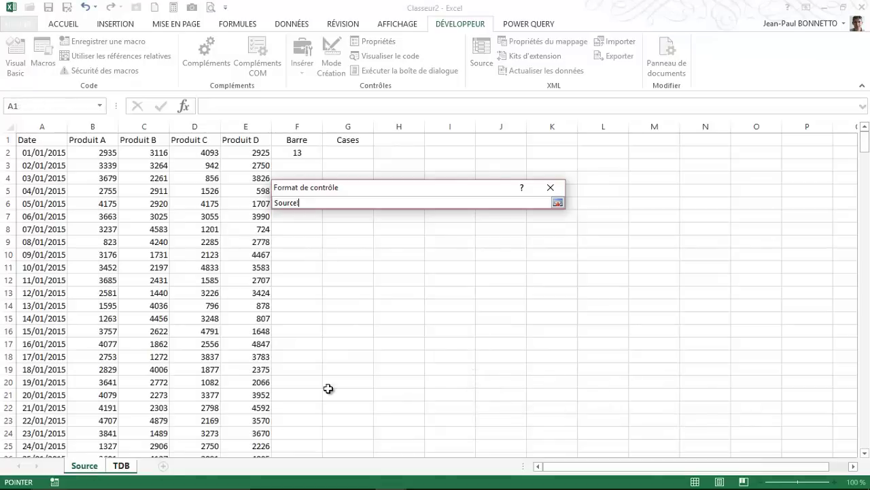
{"action": "left_click", "coordinate": [350, 153]}
{"action": "left_click", "coordinate": [558, 203]}
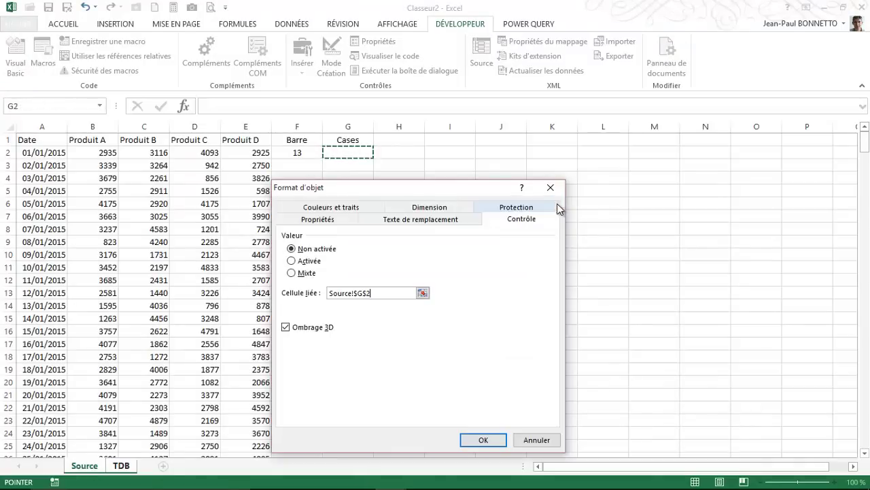
{"action": "left_click", "coordinate": [487, 439]}
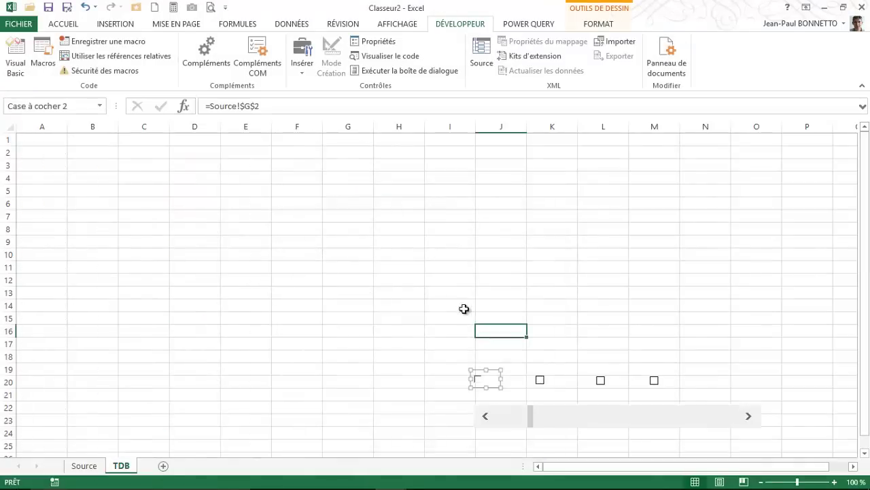
{"action": "left_click", "coordinate": [394, 358]}
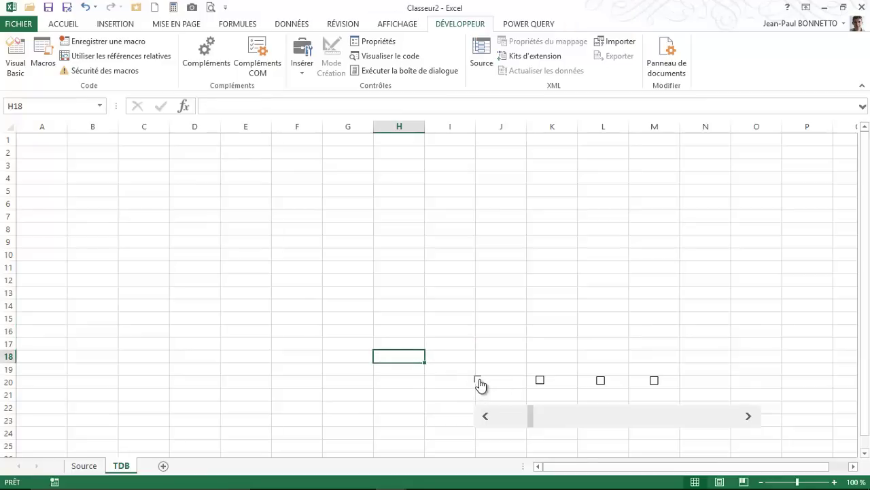
Tick the first checkbox and verify Source cell G2 shows VRAI
{"action": "left_click", "coordinate": [84, 466]}
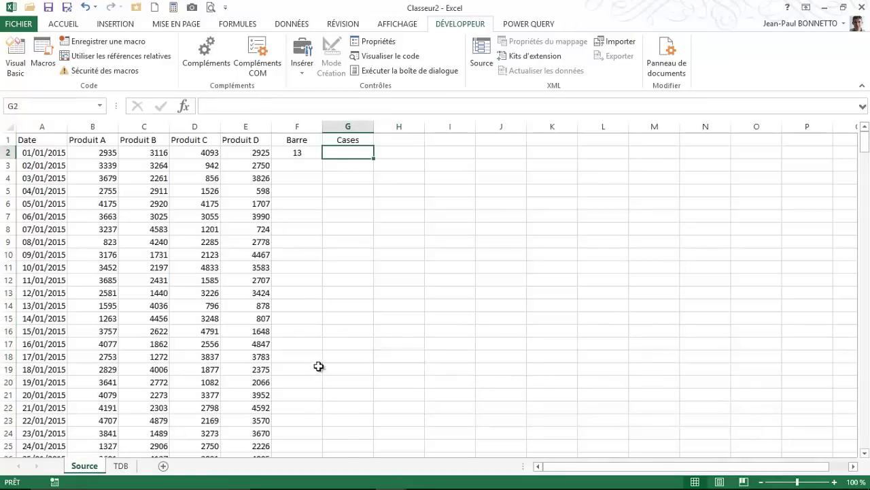
{"action": "left_click", "coordinate": [123, 465]}
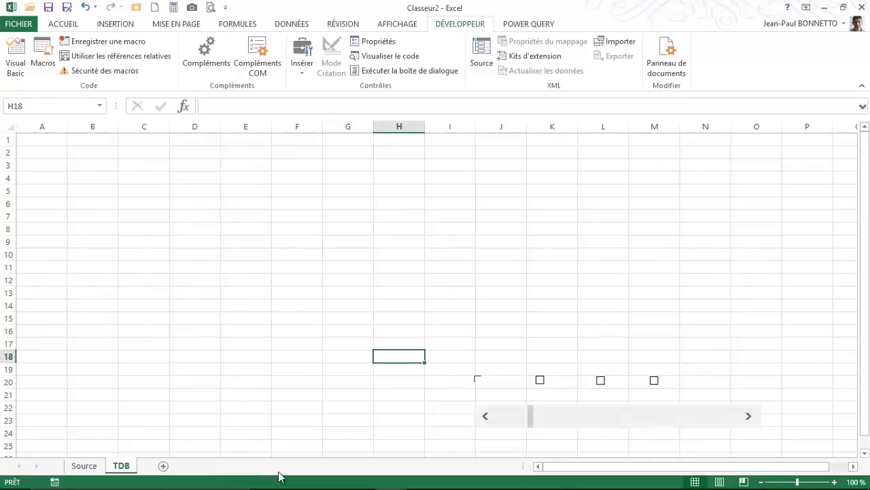
{"action": "left_click", "coordinate": [478, 380]}
{"action": "left_click", "coordinate": [84, 465]}
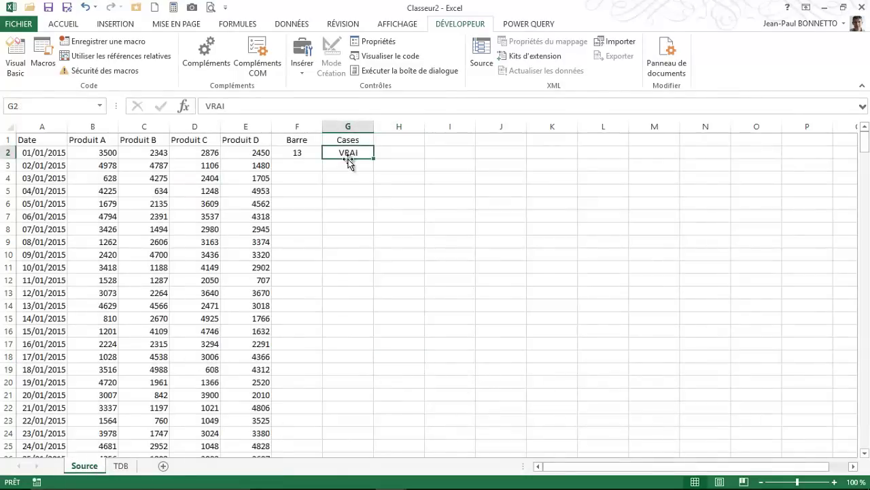
{"action": "left_click", "coordinate": [121, 466]}
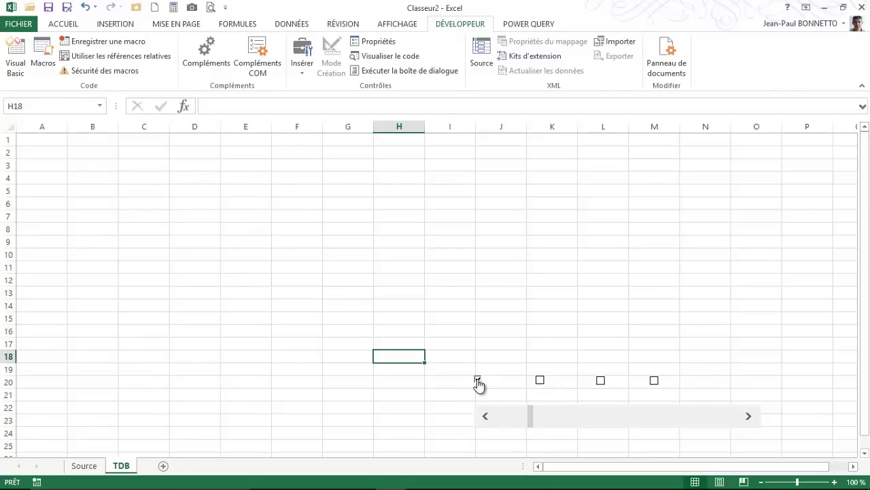
Link the second checkbox to Source G3 with 3D shading, then tick checkboxes two to four
{"action": "right_click", "coordinate": [539, 381]}
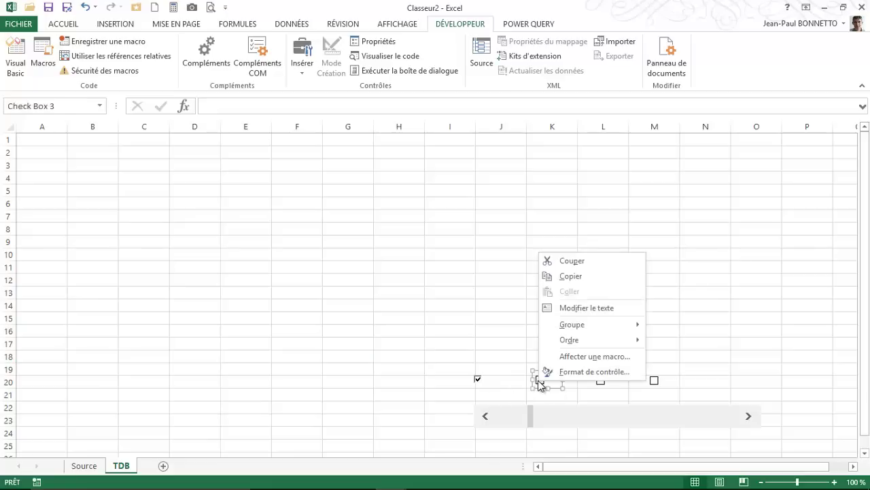
{"action": "left_click", "coordinate": [574, 372]}
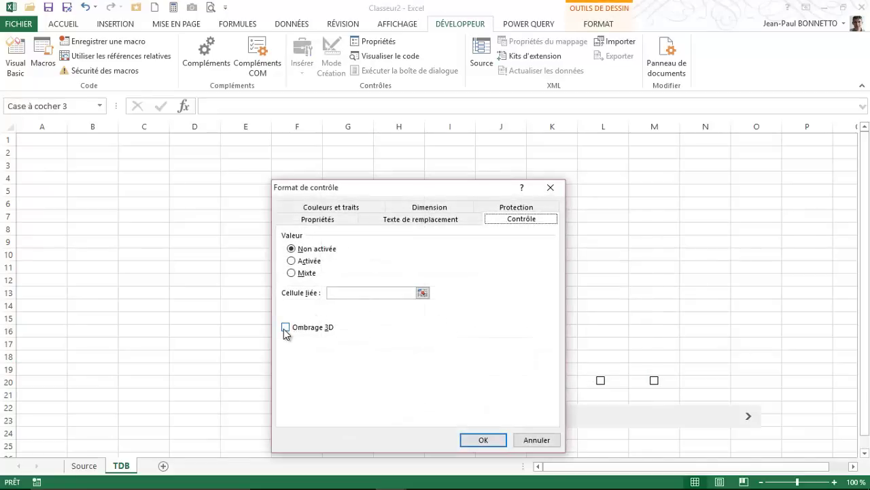
{"action": "left_click", "coordinate": [286, 327]}
{"action": "left_click", "coordinate": [423, 293]}
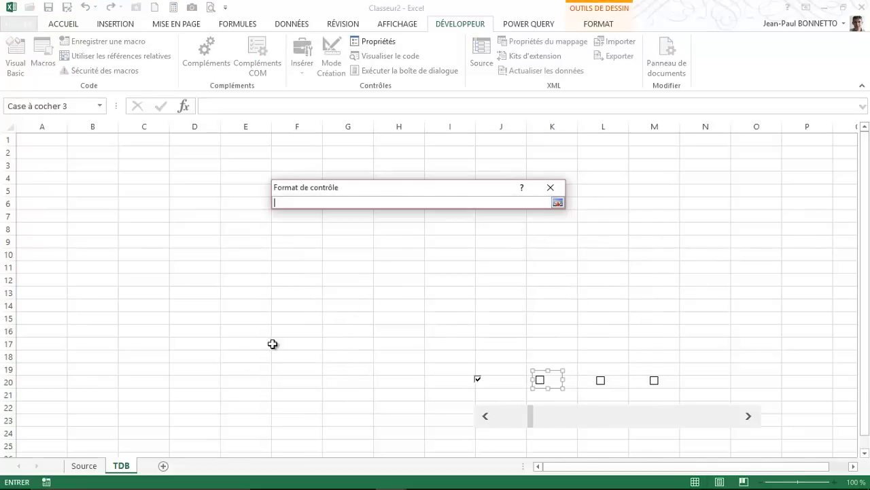
{"action": "left_click", "coordinate": [96, 466]}
{"action": "left_click", "coordinate": [350, 168]}
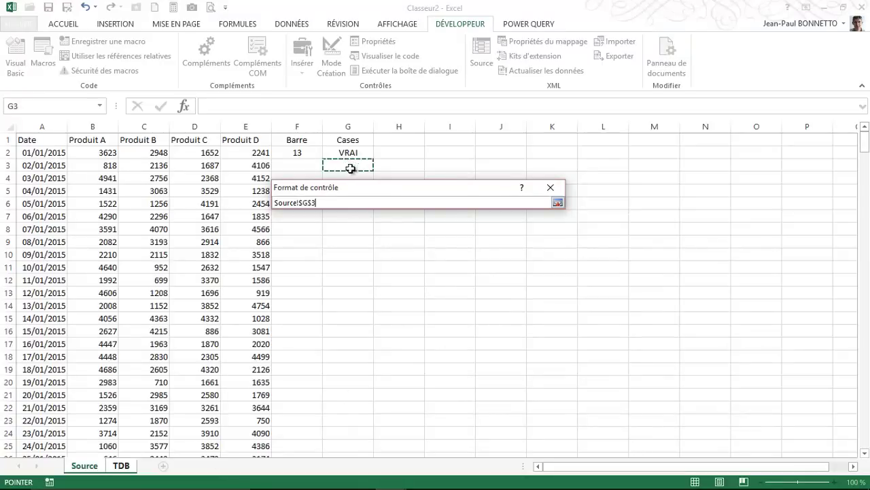
{"action": "left_click", "coordinate": [559, 202]}
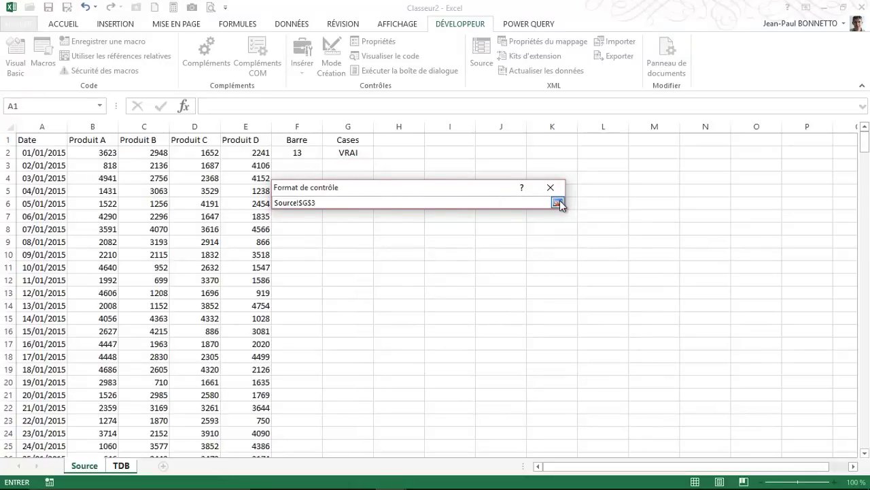
{"action": "left_click", "coordinate": [557, 202]}
{"action": "left_click", "coordinate": [484, 440]}
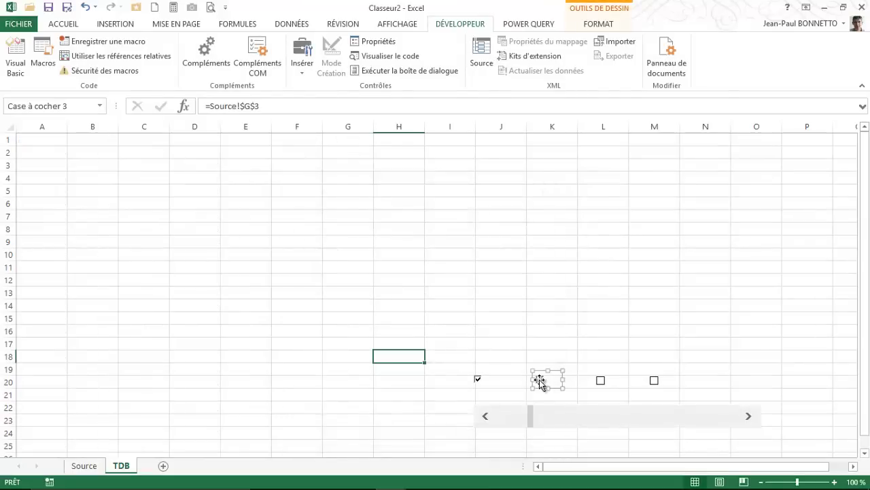
{"action": "left_click", "coordinate": [585, 395]}
{"action": "left_click", "coordinate": [540, 381]}
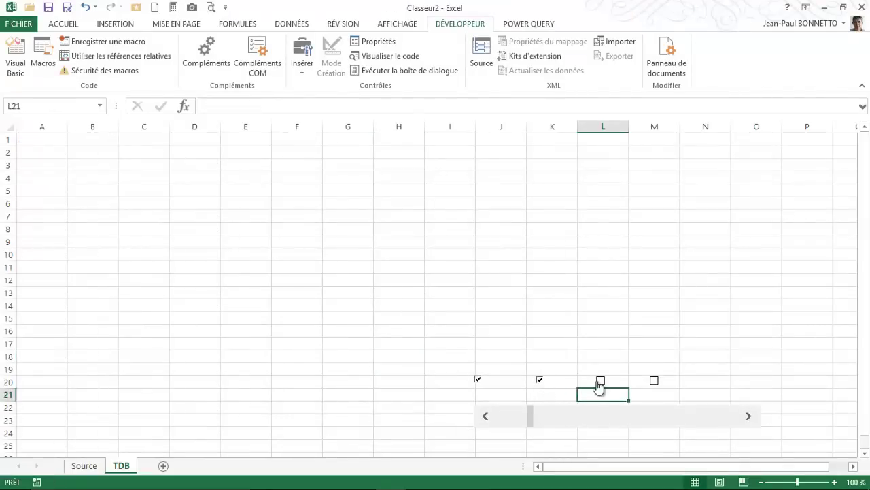
{"action": "left_click", "coordinate": [611, 387]}
{"action": "left_click", "coordinate": [653, 387]}
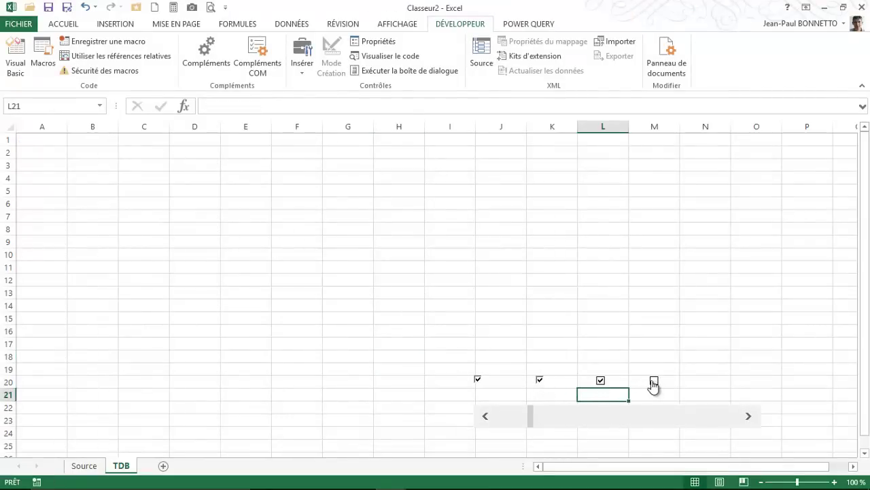
Link the third checkbox to Source cell G4 with 3D shading
{"action": "right_click", "coordinate": [602, 381]}
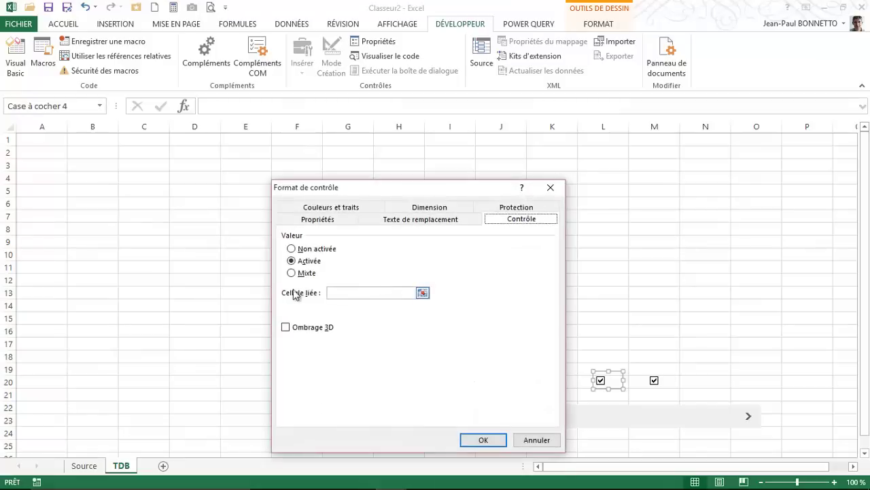
{"action": "left_click", "coordinate": [286, 327]}
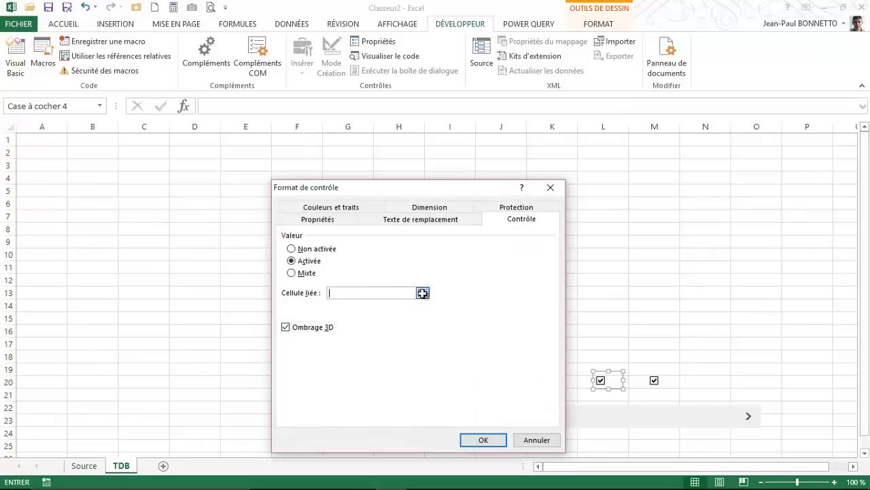
{"action": "left_click", "coordinate": [423, 292]}
{"action": "left_click", "coordinate": [83, 465]}
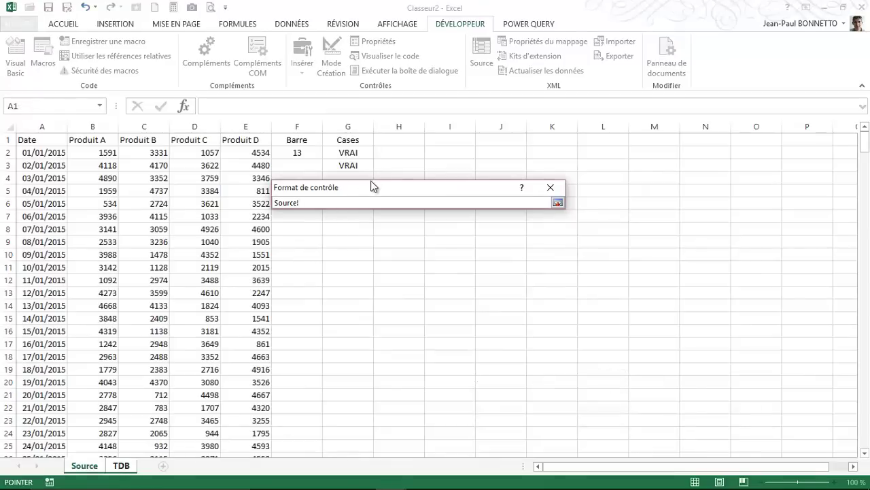
{"action": "left_click", "coordinate": [357, 177]}
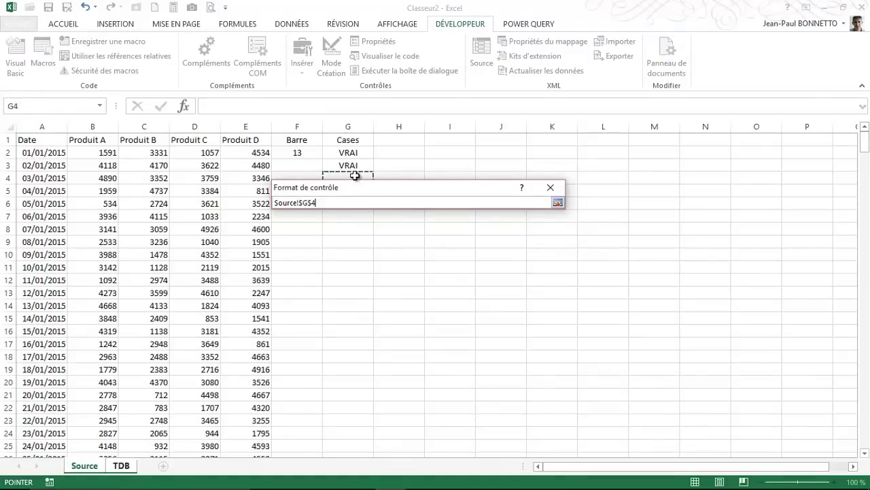
{"action": "left_click", "coordinate": [558, 202]}
{"action": "left_click", "coordinate": [484, 438]}
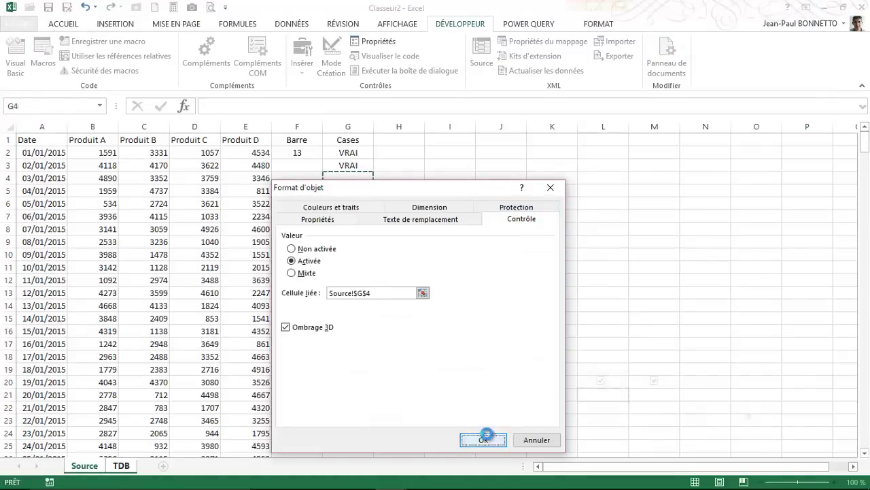
Link the fourth checkbox to Source cell G5
{"action": "right_click", "coordinate": [652, 381]}
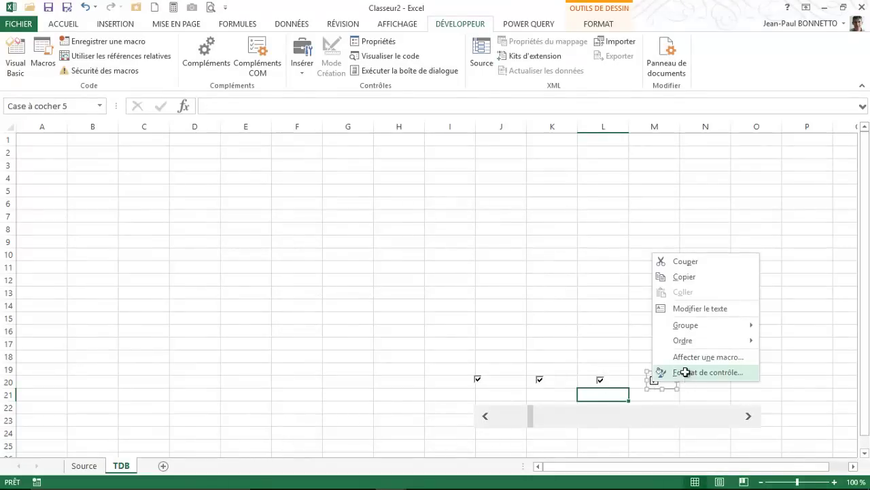
{"action": "left_click", "coordinate": [684, 372]}
{"action": "left_click", "coordinate": [285, 327]}
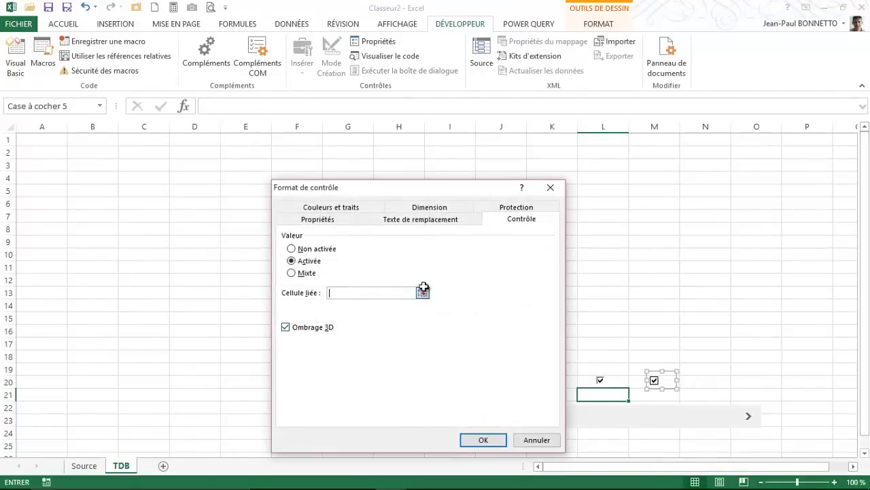
{"action": "left_click", "coordinate": [423, 293]}
{"action": "left_click", "coordinate": [84, 466]}
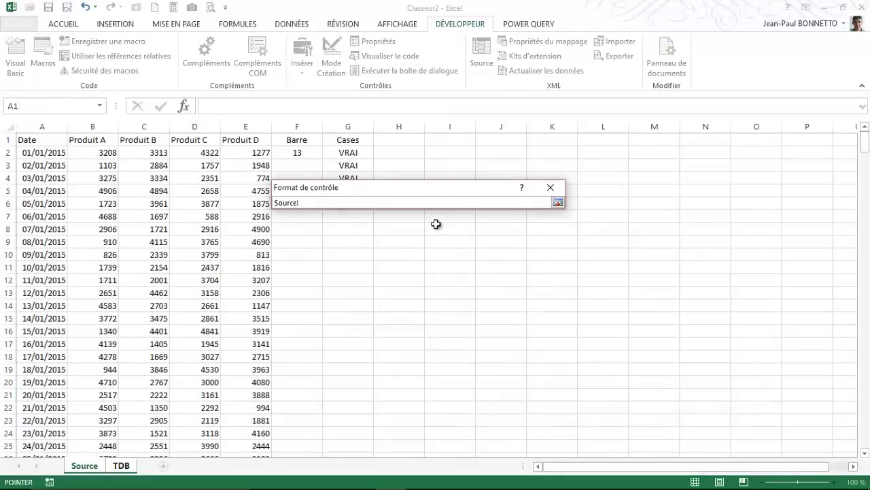
{"action": "left_click", "coordinate": [434, 179]}
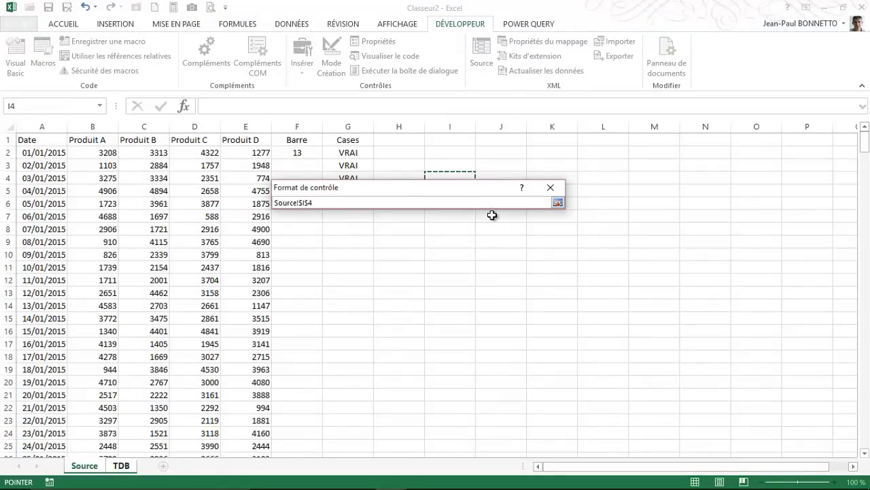
{"action": "key", "text": "Left"}
{"action": "key", "text": "Left"}
{"action": "key", "text": "Left"}
{"action": "key", "text": "Right"}
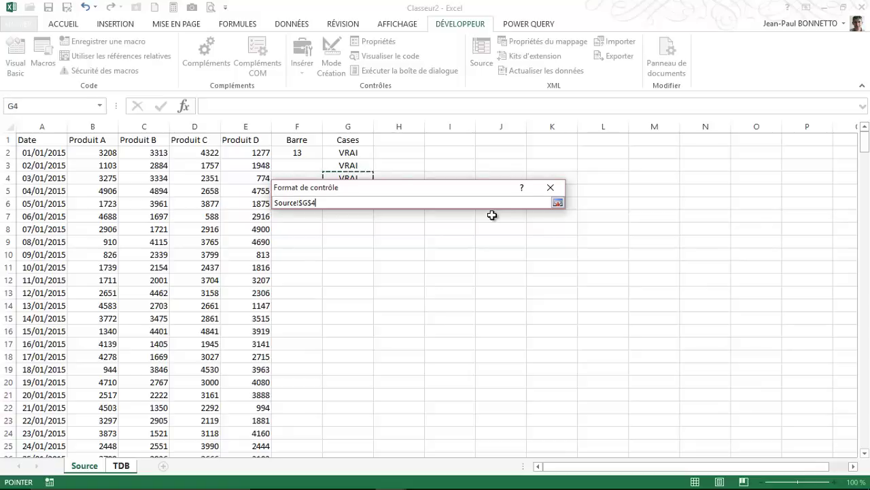
{"action": "key", "text": "Down"}
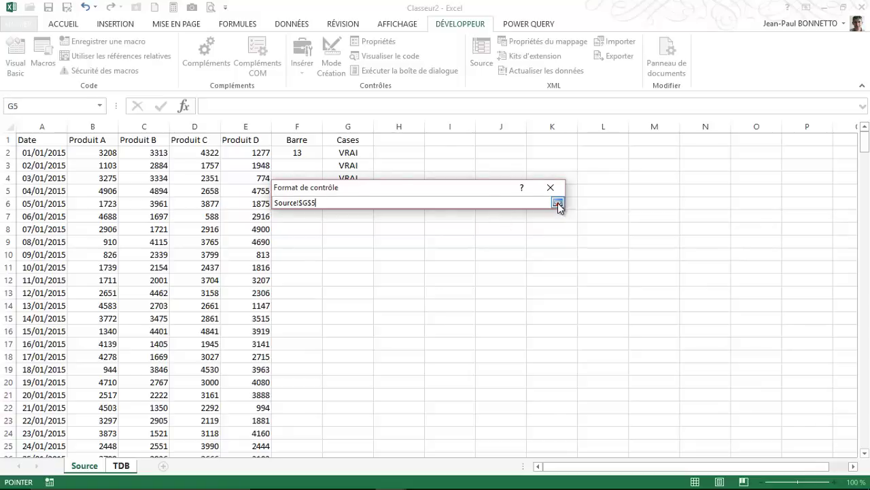
{"action": "left_click", "coordinate": [557, 203]}
{"action": "left_click", "coordinate": [483, 440]}
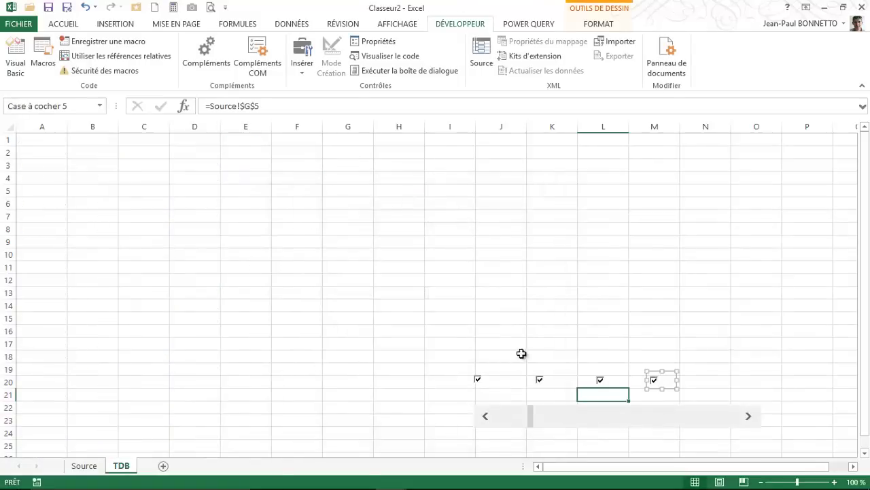
{"action": "left_click", "coordinate": [551, 331]}
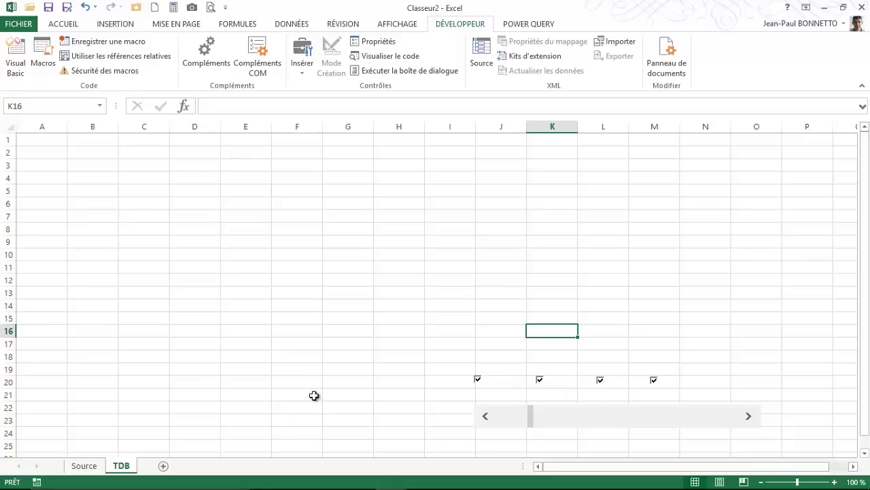
On the Source sheet, make column H narrower
{"action": "left_click", "coordinate": [84, 466]}
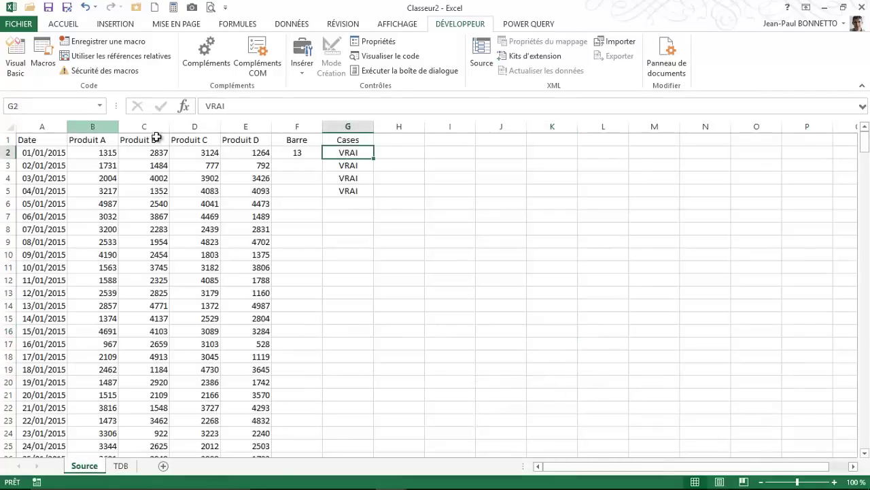
{"action": "left_click_drag", "start_coordinate": [103, 140], "coordinate": [235, 139]}
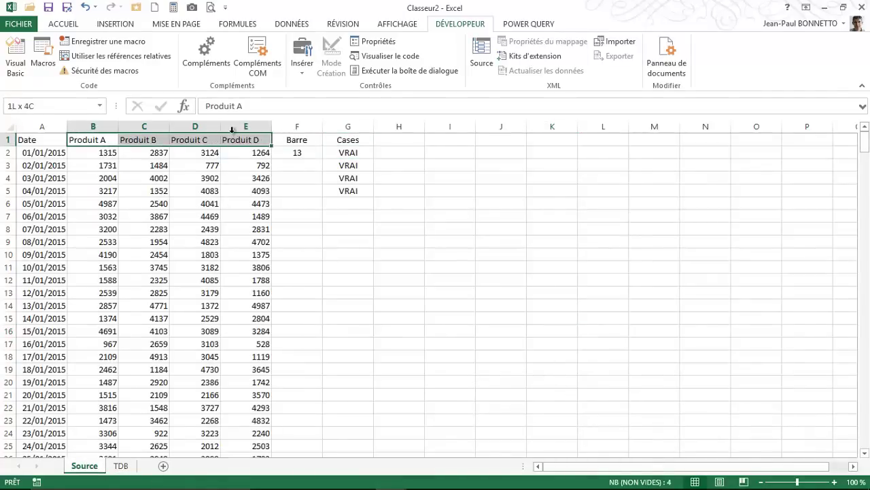
{"action": "left_click", "coordinate": [63, 23]}
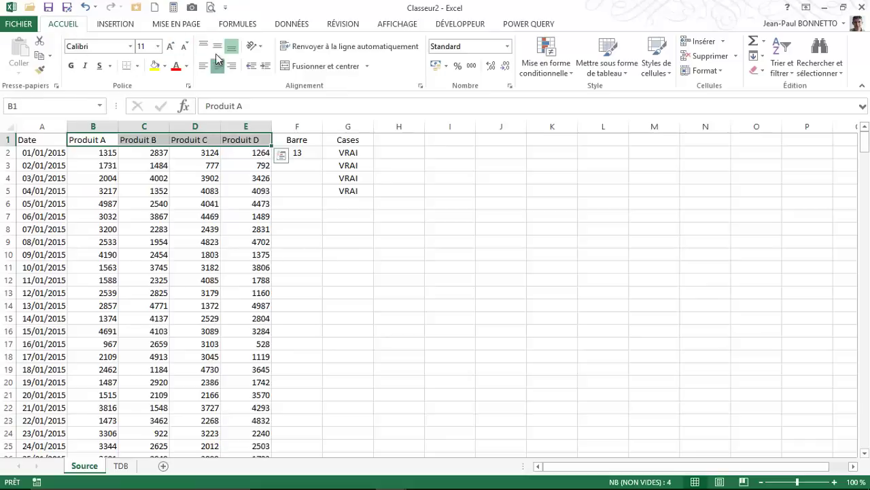
{"action": "left_click", "coordinate": [347, 150]}
{"action": "left_click_drag", "start_coordinate": [355, 159], "coordinate": [355, 150]}
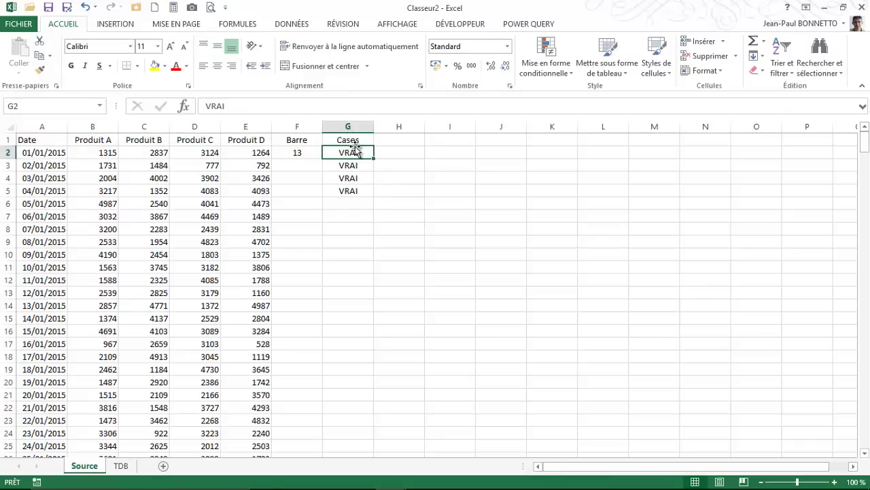
{"action": "left_click_drag", "start_coordinate": [426, 130], "coordinate": [401, 130]}
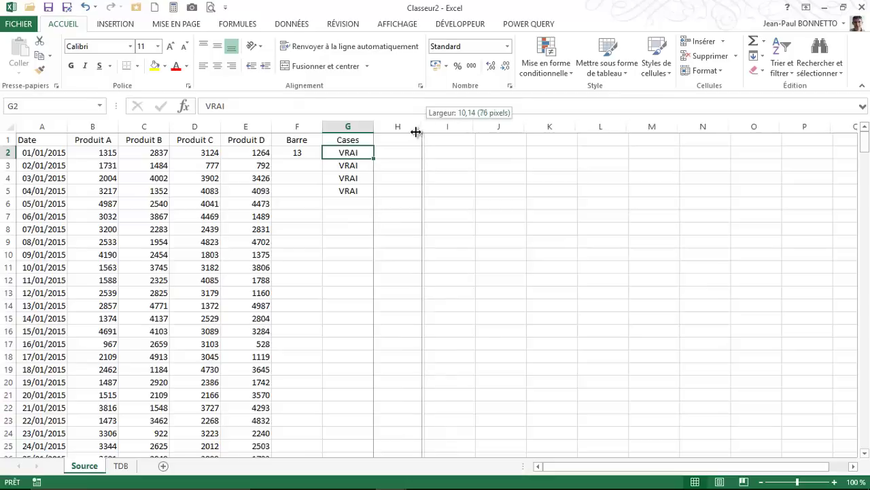
Copy the headers Date and Produit A–D from A1:E1 into I1:M1
{"action": "left_click", "coordinate": [437, 150]}
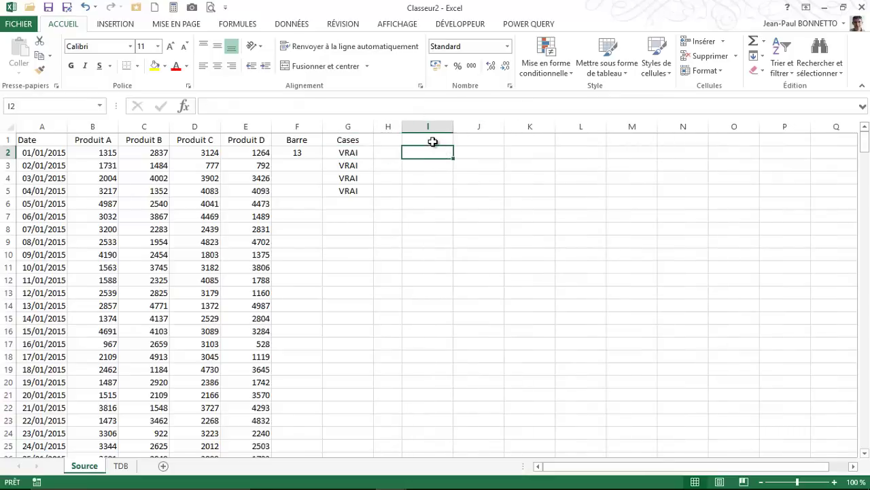
{"action": "left_click", "coordinate": [28, 140]}
{"action": "left_click_drag", "start_coordinate": [95, 141], "coordinate": [258, 145]}
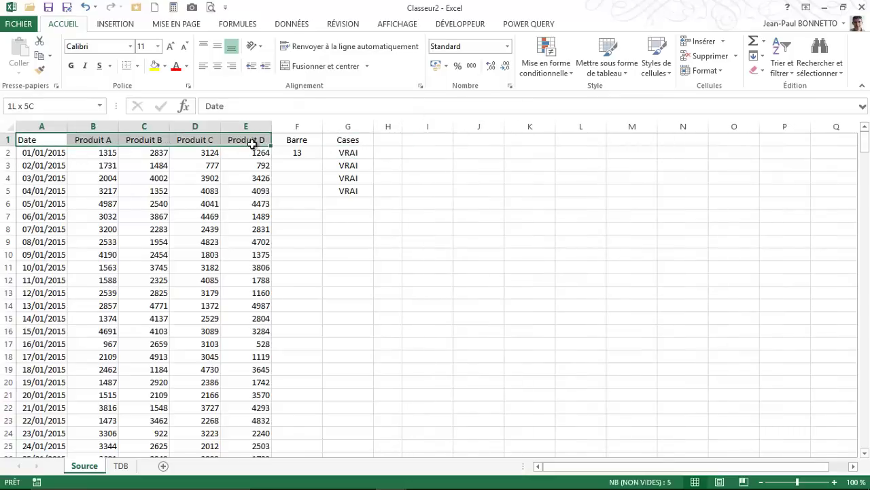
{"action": "key", "text": "ctrl+c"}
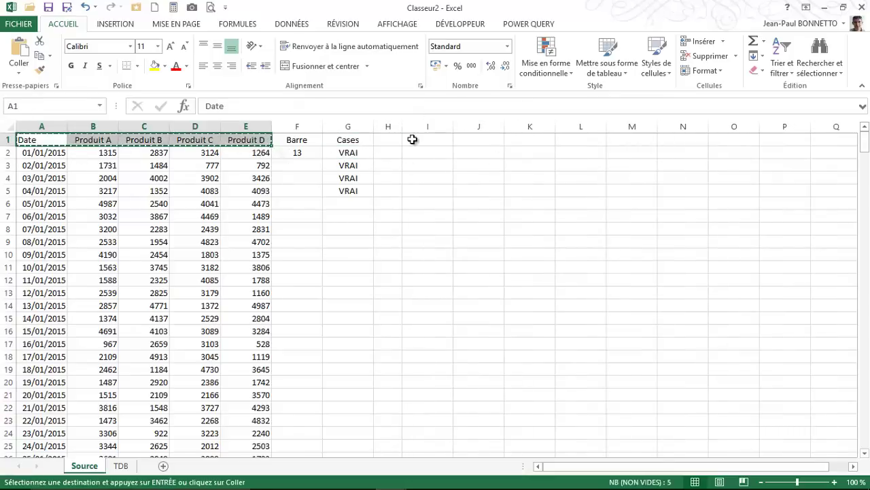
{"action": "left_click", "coordinate": [421, 139]}
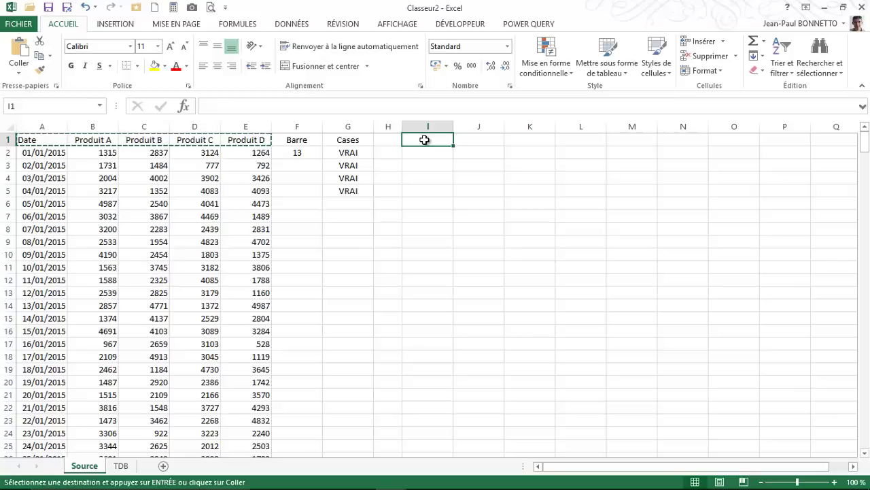
{"action": "key", "text": "ctrl+v"}
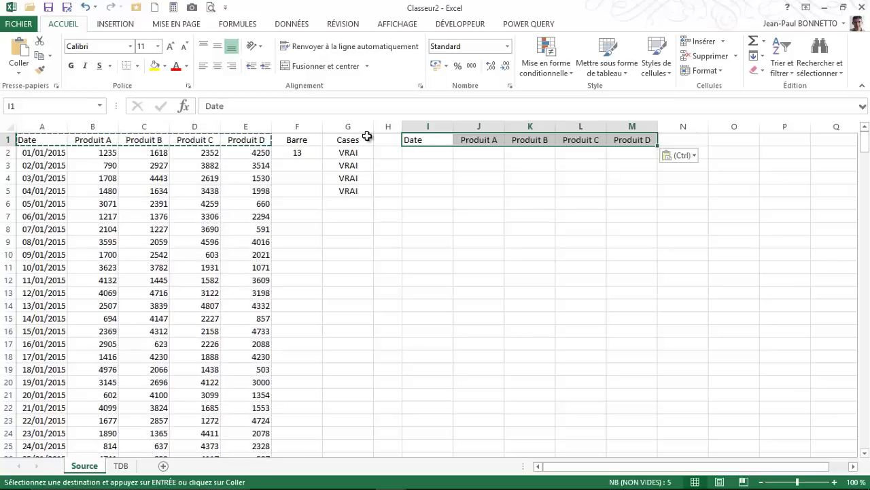
Centre the copied headers in I1:M1
{"action": "left_click", "coordinate": [408, 139]}
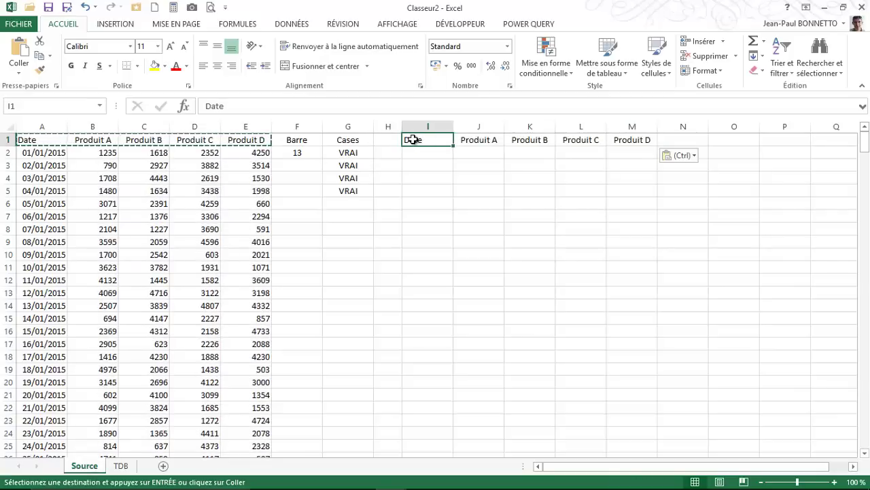
{"action": "type", "text": "Cases"}
{"action": "key", "text": "Escape"}
{"action": "left_click_drag", "start_coordinate": [415, 140], "coordinate": [633, 140]}
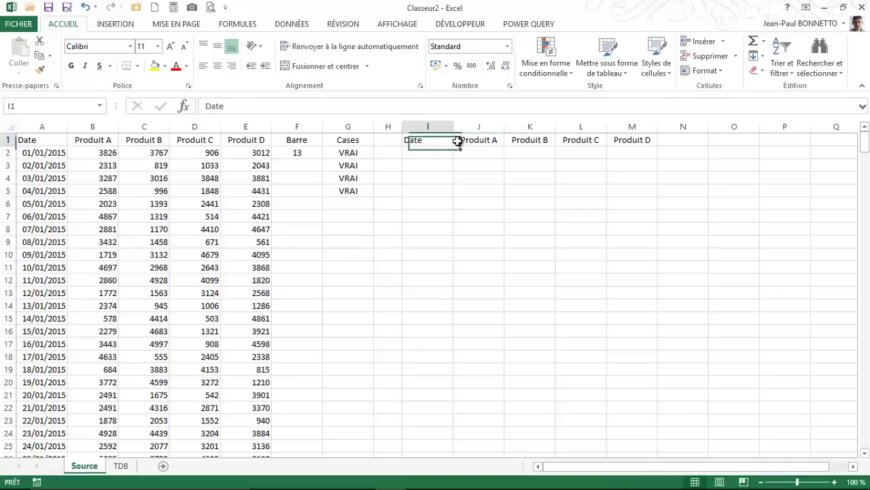
{"action": "left_click", "coordinate": [218, 66]}
{"action": "left_click", "coordinate": [430, 153]}
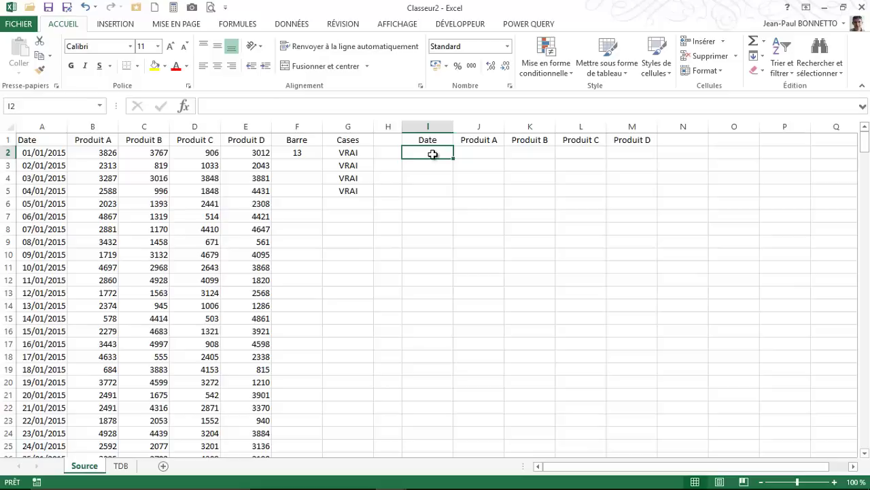
Enter =DECALER(A2;$F$2;) in I2 so the date shifts by the Barre value
{"action": "type", "text": "="}
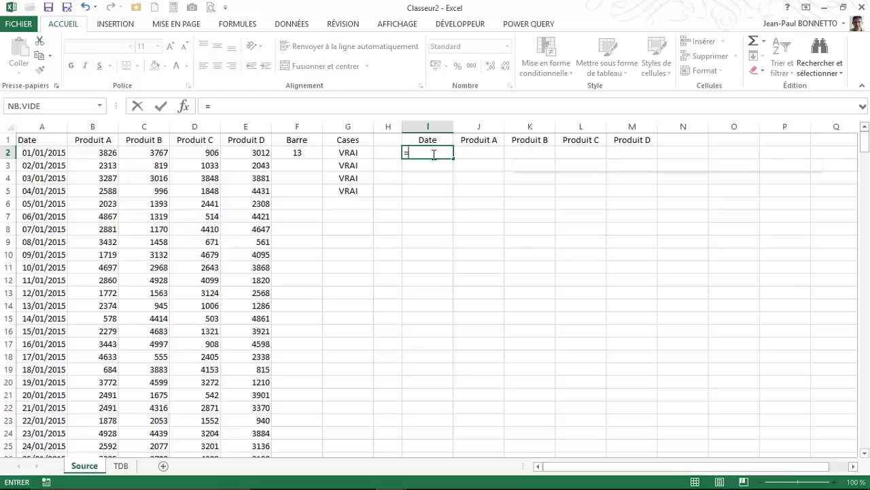
{"action": "type", "text": "decaler"}
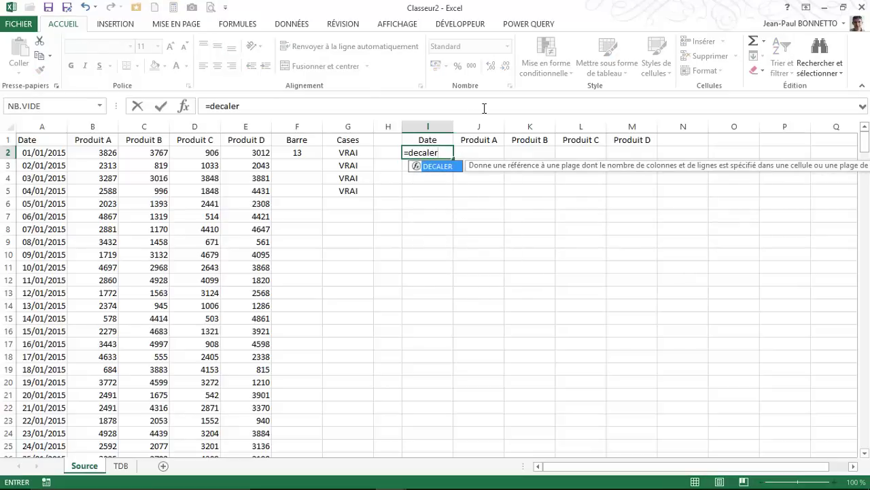
{"action": "type", "text": "("}
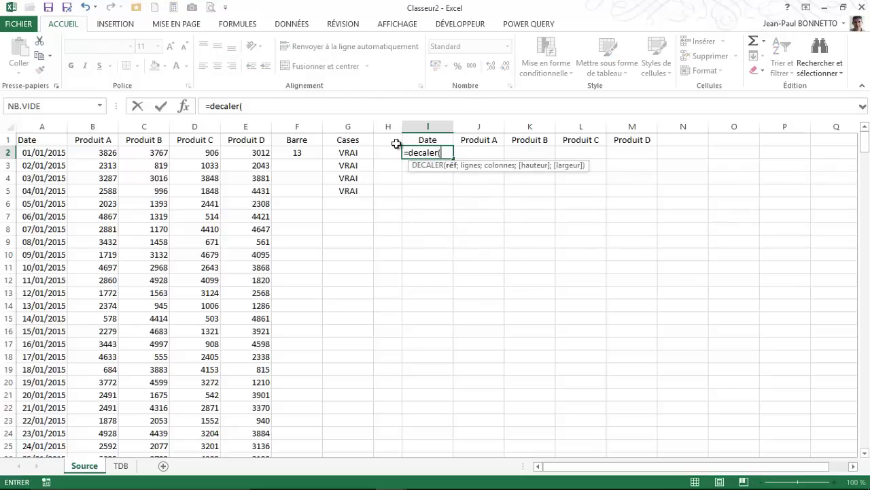
{"action": "left_click", "coordinate": [46, 154]}
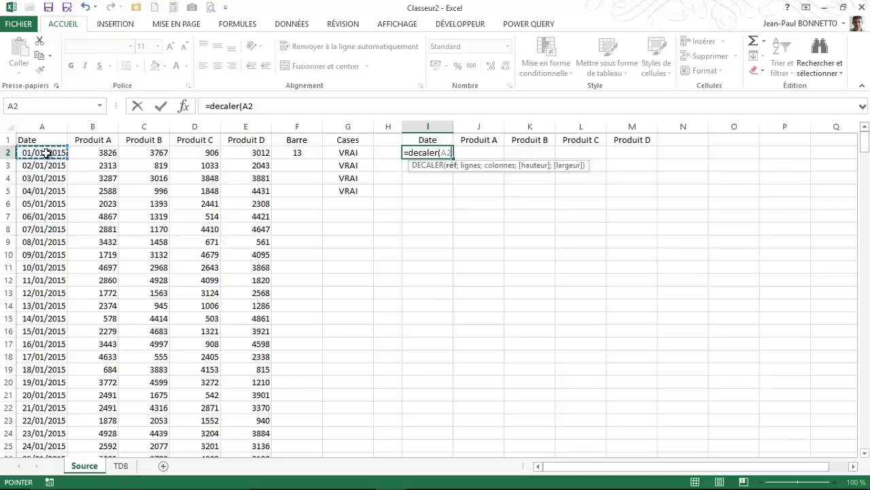
{"action": "type", "text": ";"}
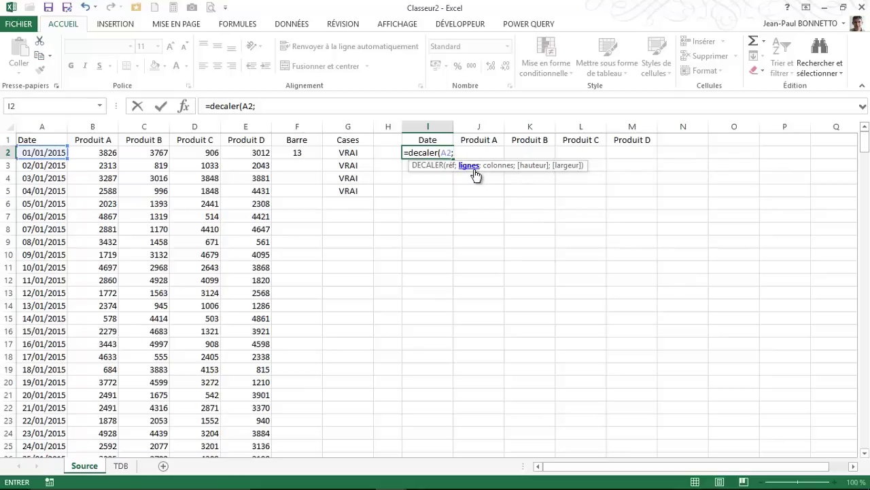
{"action": "left_click", "coordinate": [300, 152]}
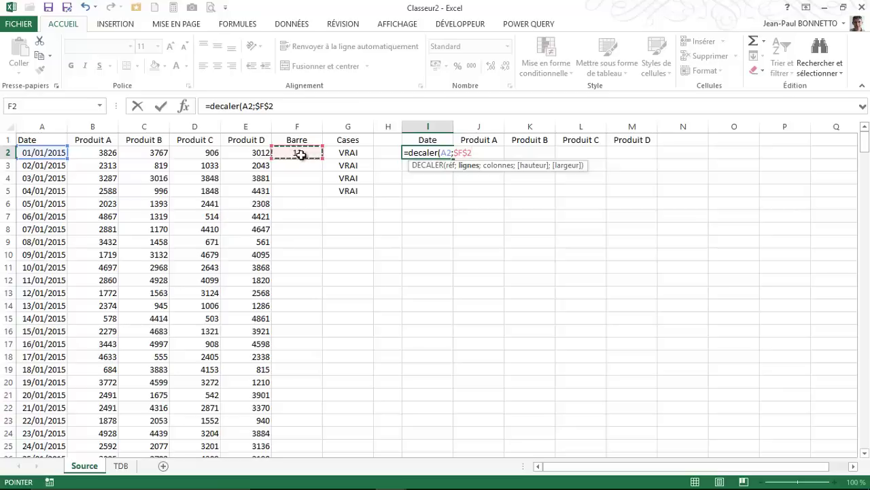
{"action": "type", "text": ";"}
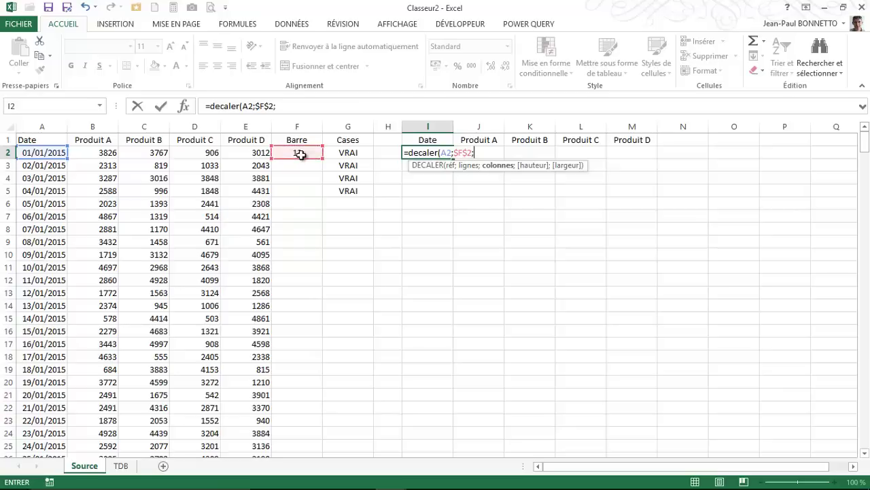
{"action": "type", "text": ")"}
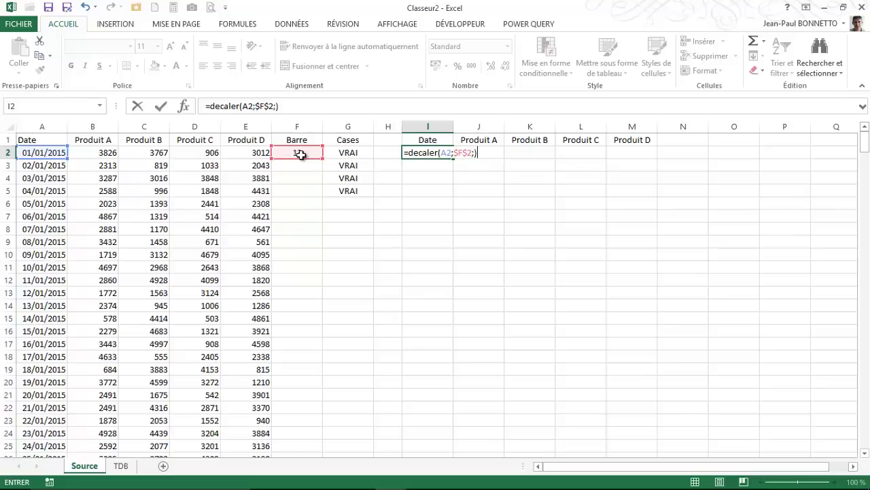
{"action": "key", "text": "Return"}
{"action": "left_click", "coordinate": [445, 152]}
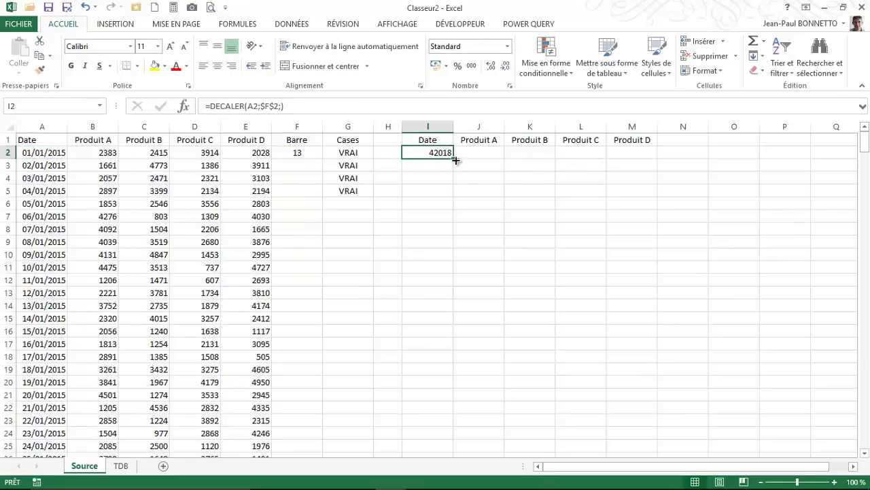
Fill the I2 date formula down to I8 and format it as Date courte
{"action": "left_click_drag", "start_coordinate": [454, 159], "coordinate": [453, 235]}
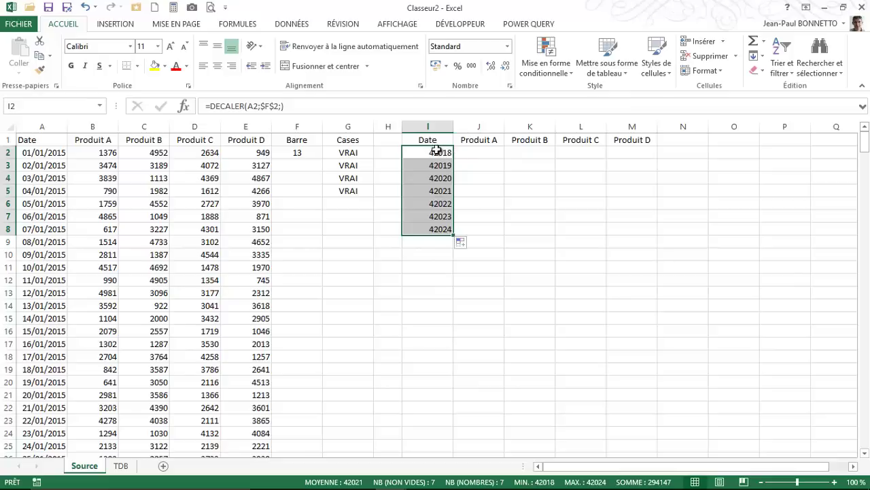
{"action": "left_click", "coordinate": [506, 46]}
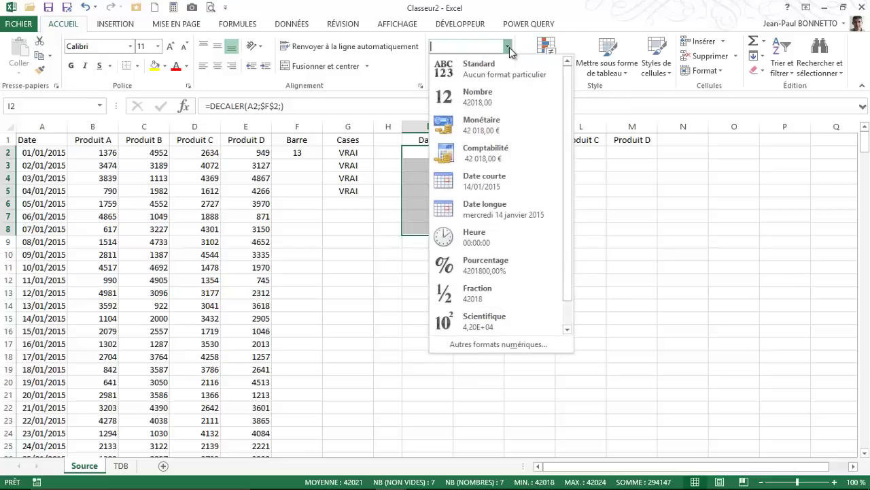
{"action": "left_click", "coordinate": [470, 181]}
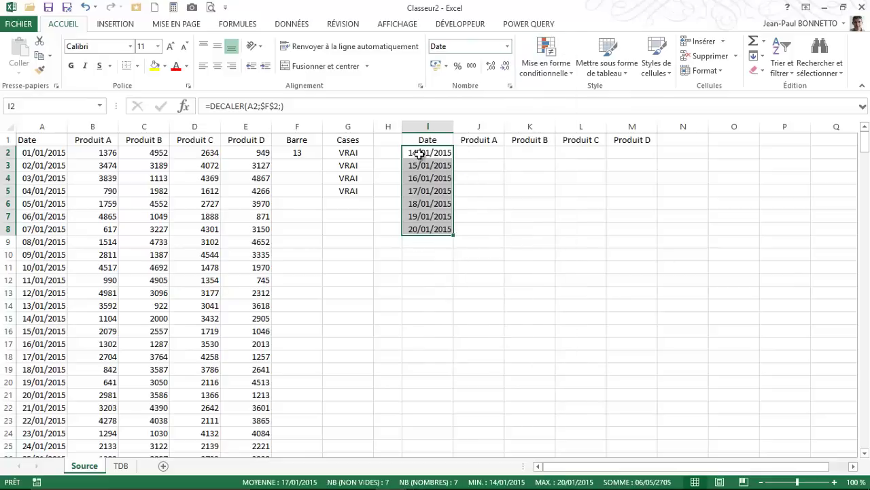
{"action": "left_click", "coordinate": [427, 180]}
{"action": "left_click", "coordinate": [430, 216]}
{"action": "left_click", "coordinate": [432, 229]}
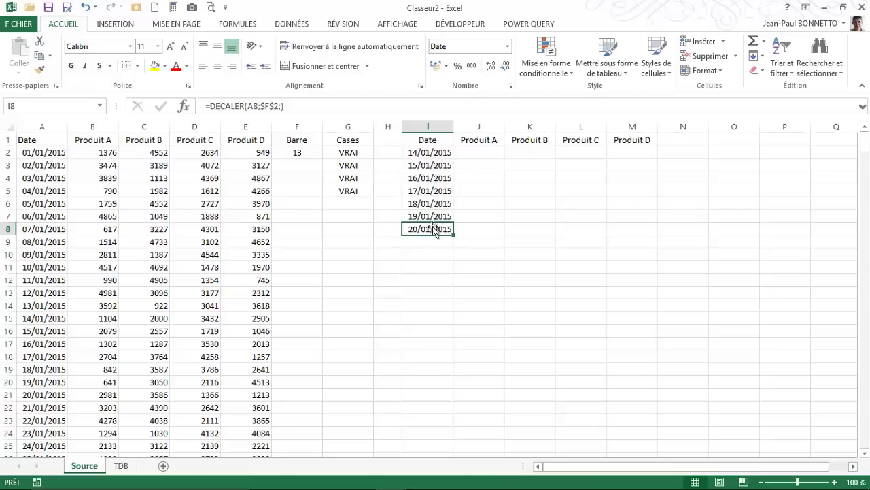
{"action": "left_click", "coordinate": [438, 142]}
{"action": "left_click", "coordinate": [430, 154]}
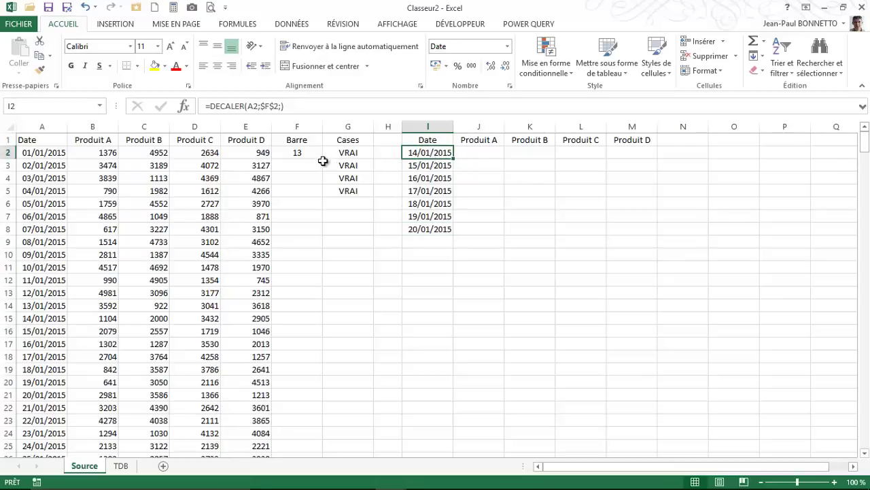
{"action": "left_click", "coordinate": [301, 155]}
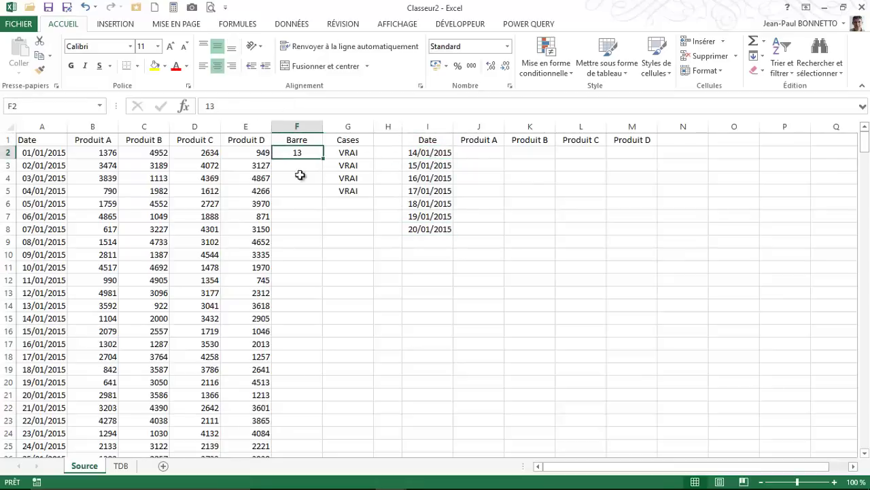
Drag the TDB scrollbar to its left end so dates start at 01/01/2015
{"action": "left_click", "coordinate": [122, 467]}
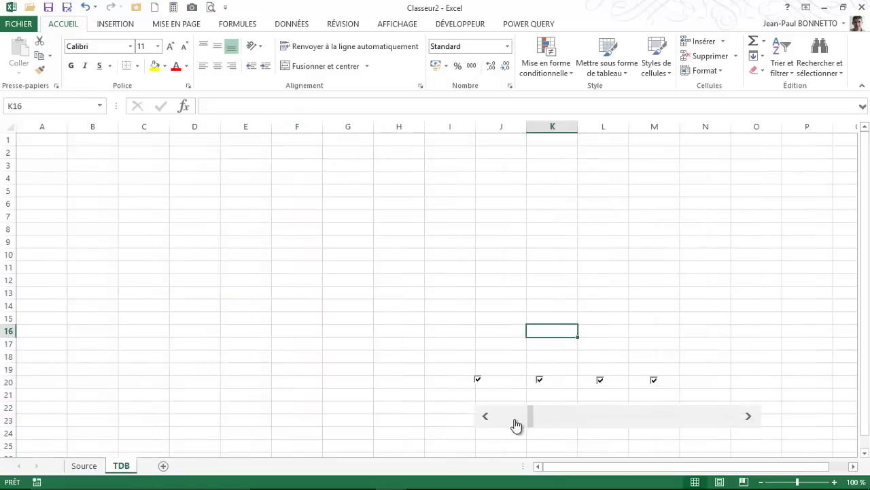
{"action": "left_click_drag", "start_coordinate": [530, 418], "coordinate": [463, 411]}
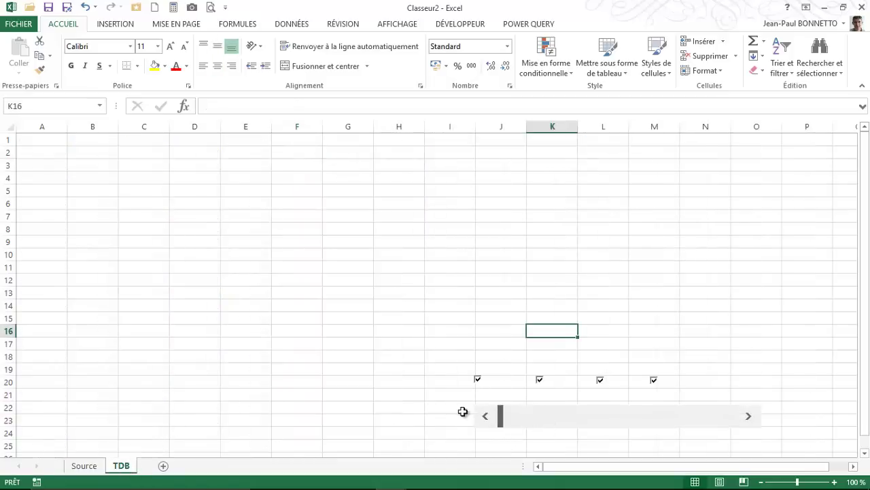
{"action": "left_click", "coordinate": [87, 467]}
{"action": "left_click", "coordinate": [428, 152]}
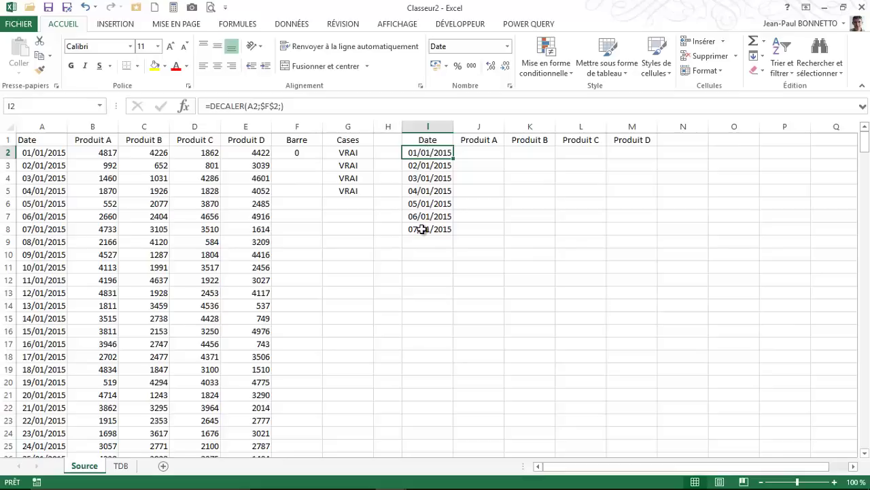
{"action": "left_click", "coordinate": [471, 157]}
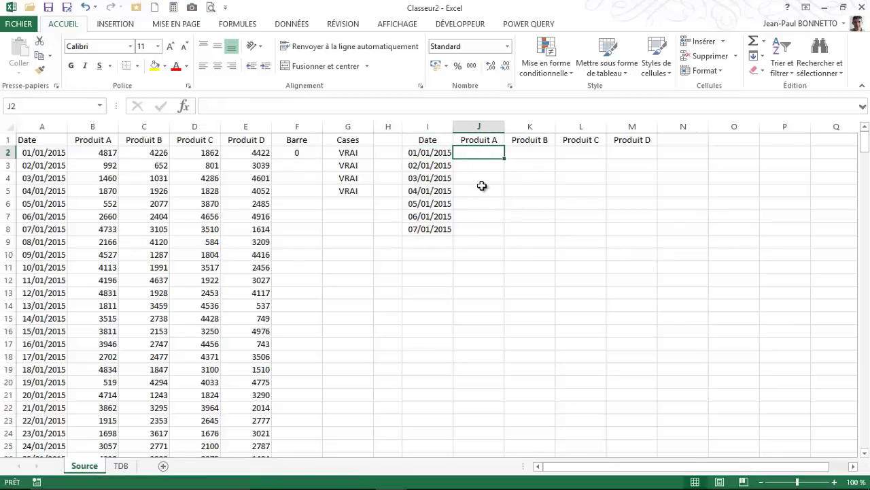
{"action": "left_click", "coordinate": [530, 152]}
{"action": "left_click", "coordinate": [581, 152]}
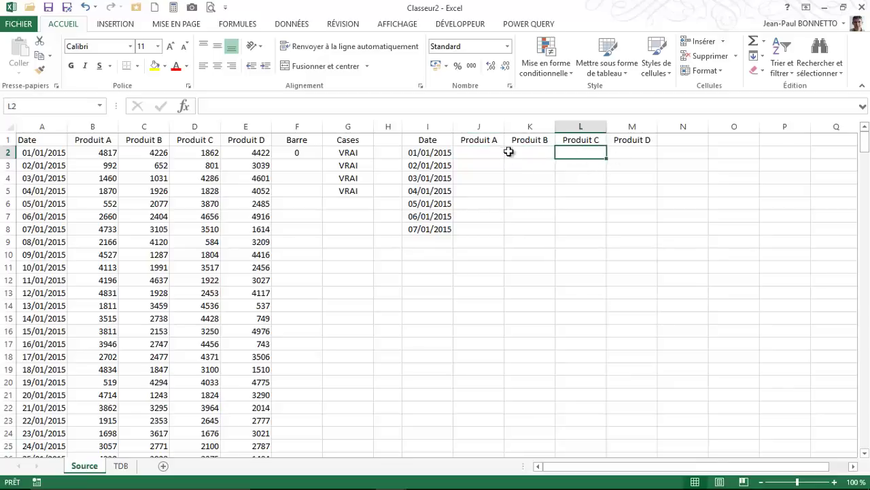
{"action": "left_click", "coordinate": [479, 152]}
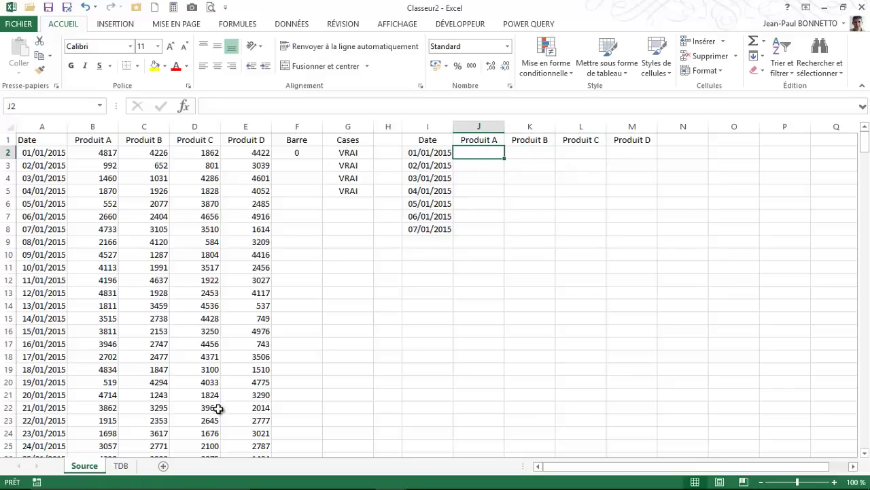
{"action": "left_click", "coordinate": [121, 465]}
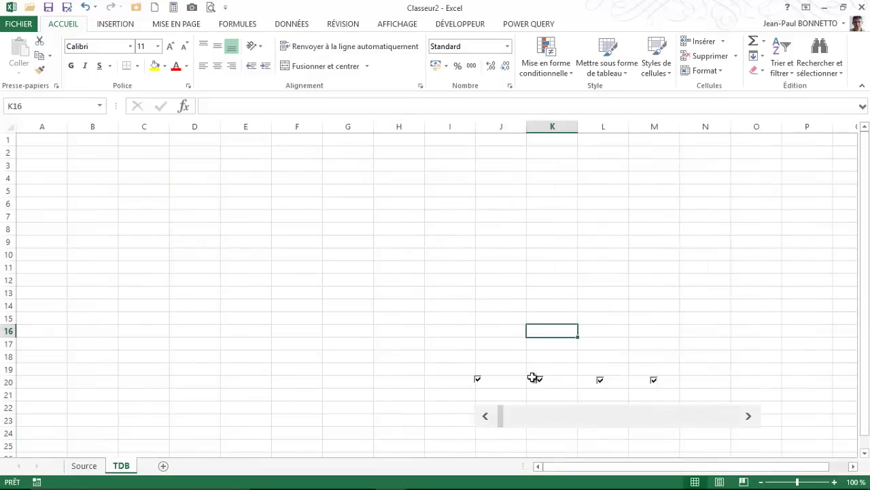
{"action": "left_click", "coordinate": [540, 380]}
{"action": "left_click", "coordinate": [85, 465]}
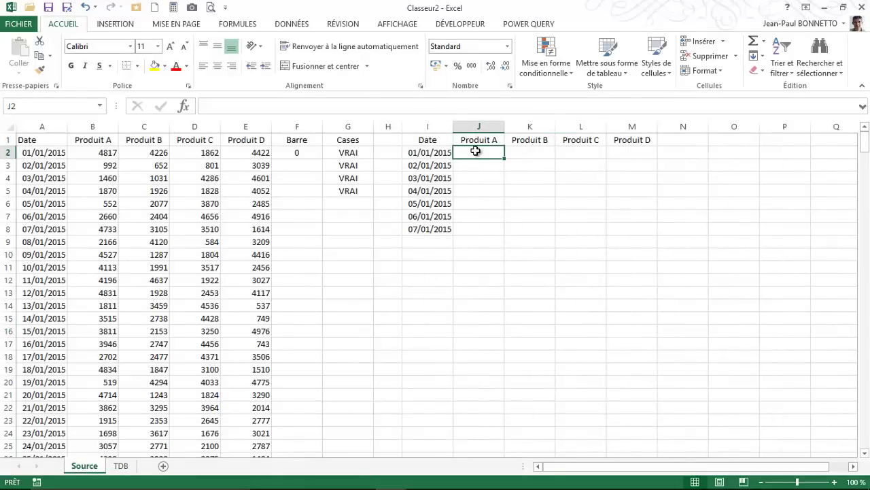
Enter =SI($G$2=FAUX;NA();DECALER(A2;$F$2;1)) in J2 for Produit A
{"action": "type", "text": "="}
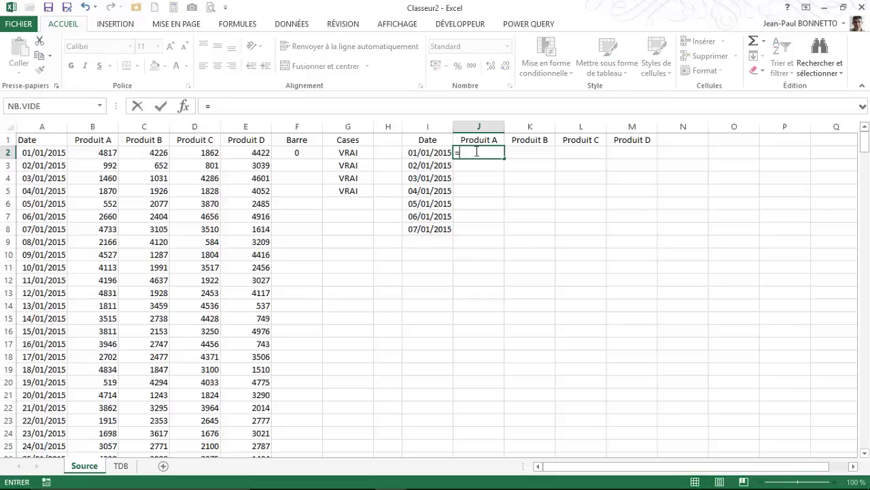
{"action": "type", "text": "si"}
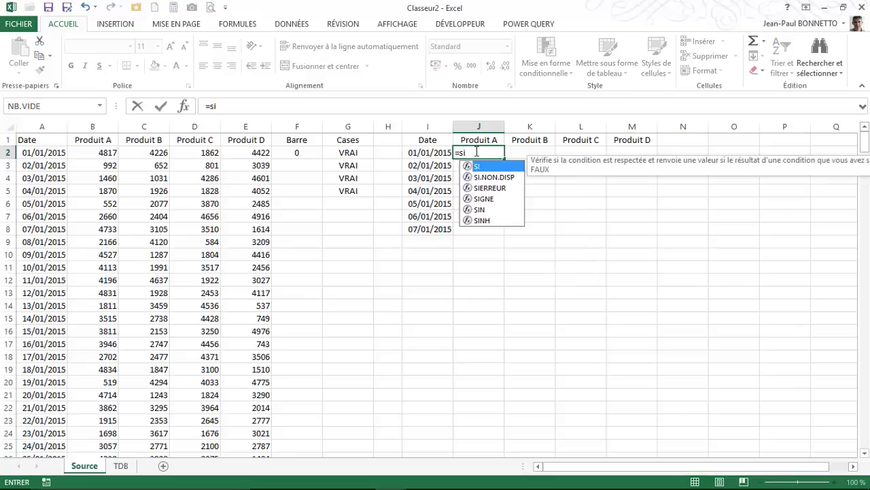
{"action": "type", "text": "("}
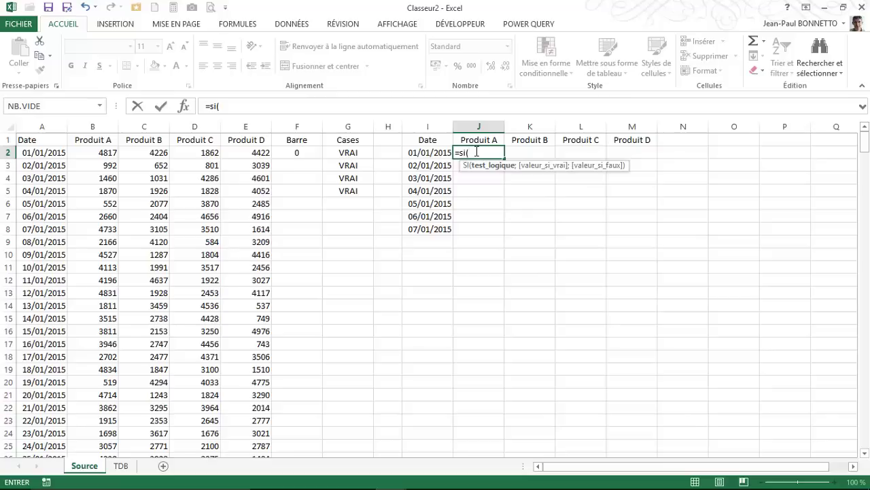
{"action": "left_click", "coordinate": [347, 154]}
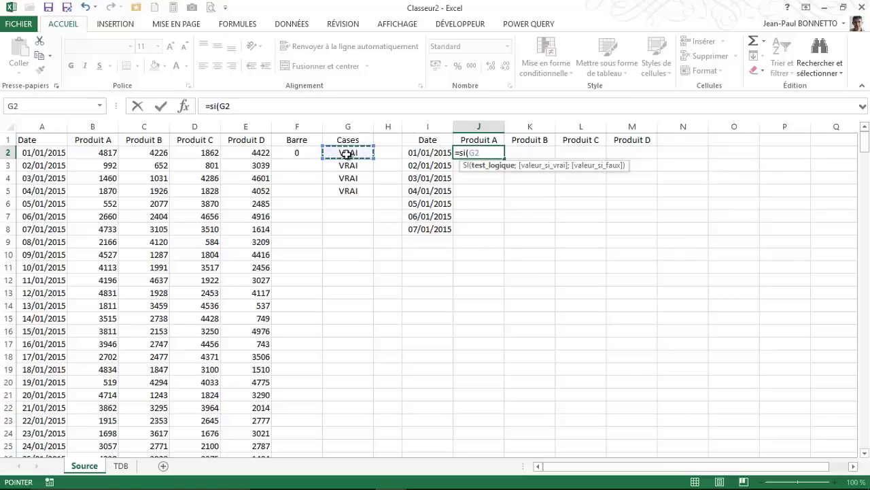
{"action": "key", "text": "F4"}
{"action": "type", "text": "$G$2="}
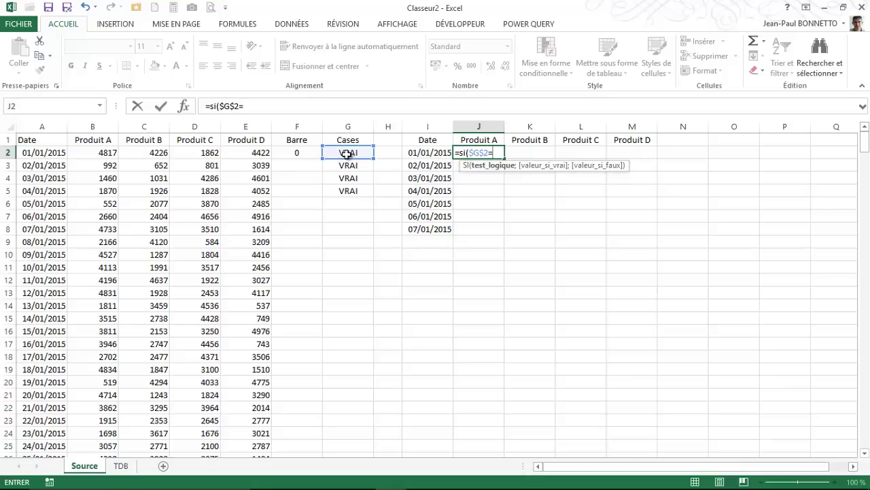
{"action": "type", "text": "faux"}
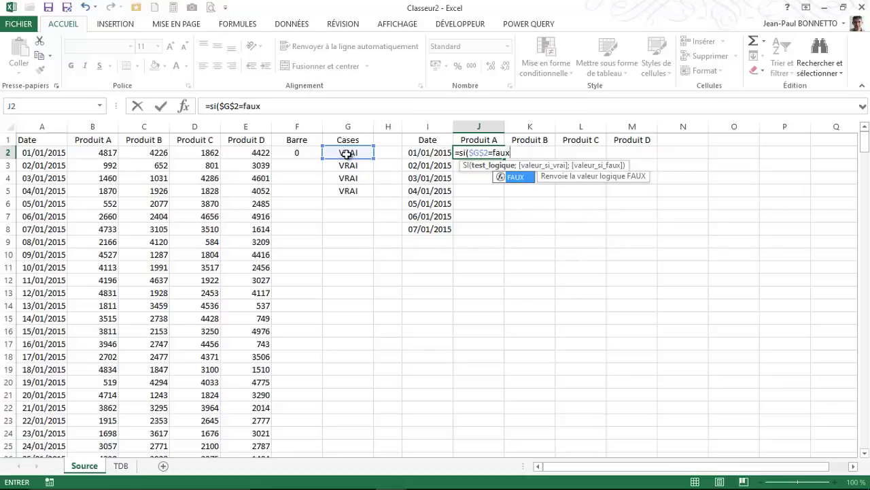
{"action": "type", "text": ";"}
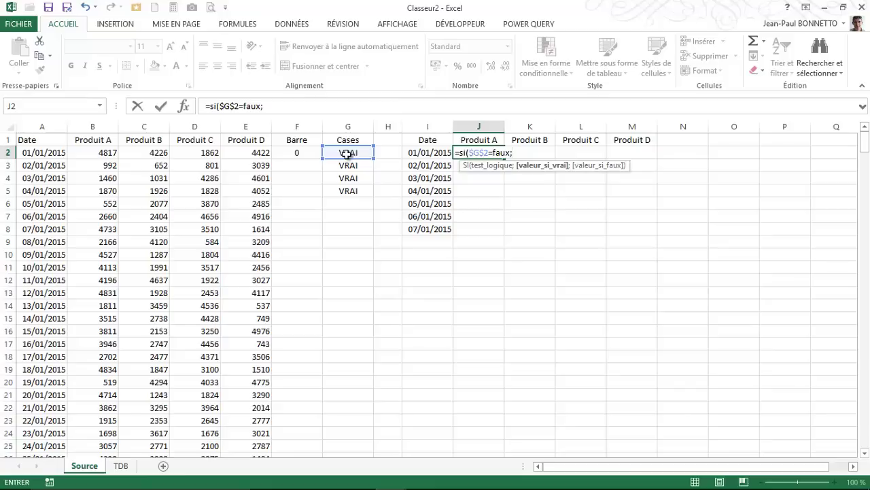
{"action": "type", "text": "na"}
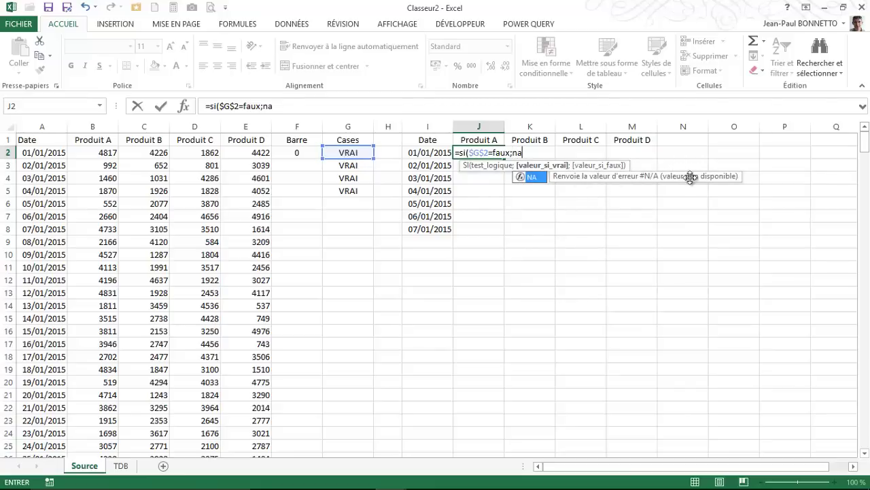
{"action": "double_click", "coordinate": [520, 177]}
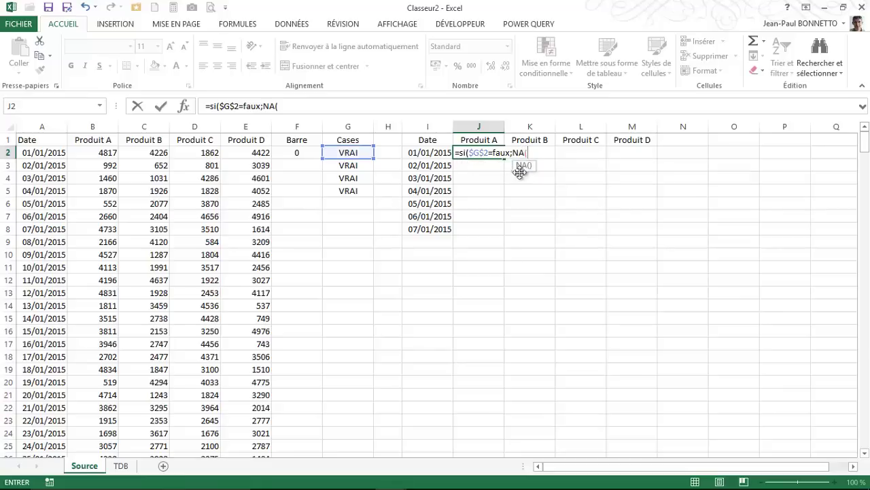
{"action": "type", "text": ")"}
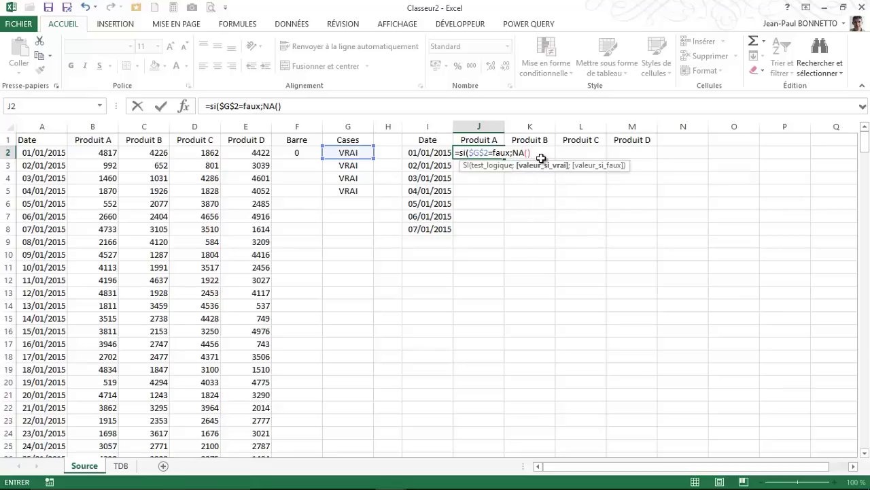
{"action": "type", "text": ";"}
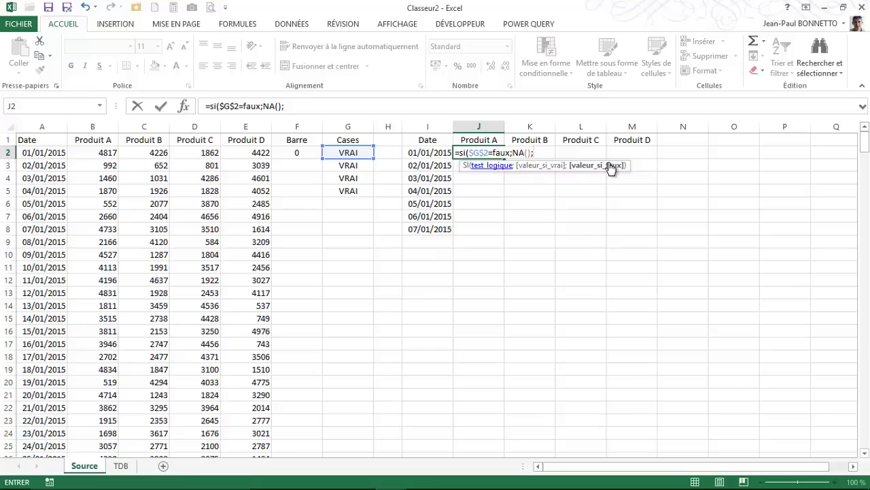
{"action": "type", "text": "decaler(A2;$F$2;1"}
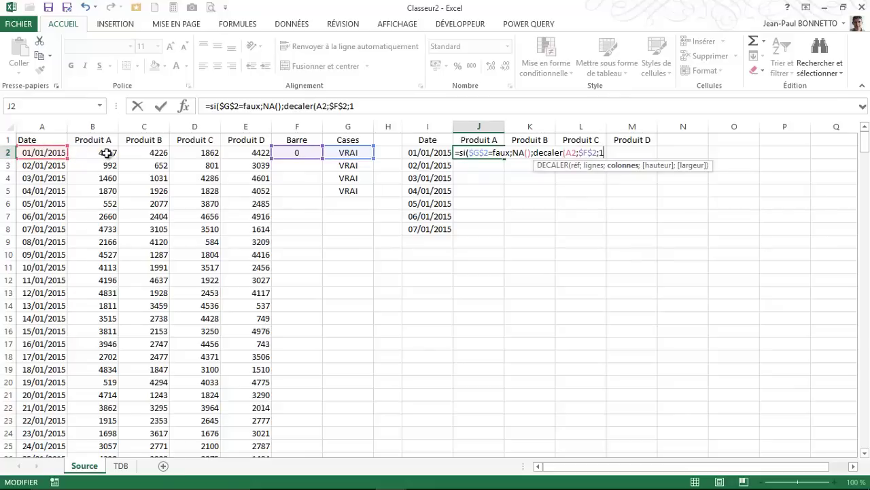
{"action": "type", "text": ")"}
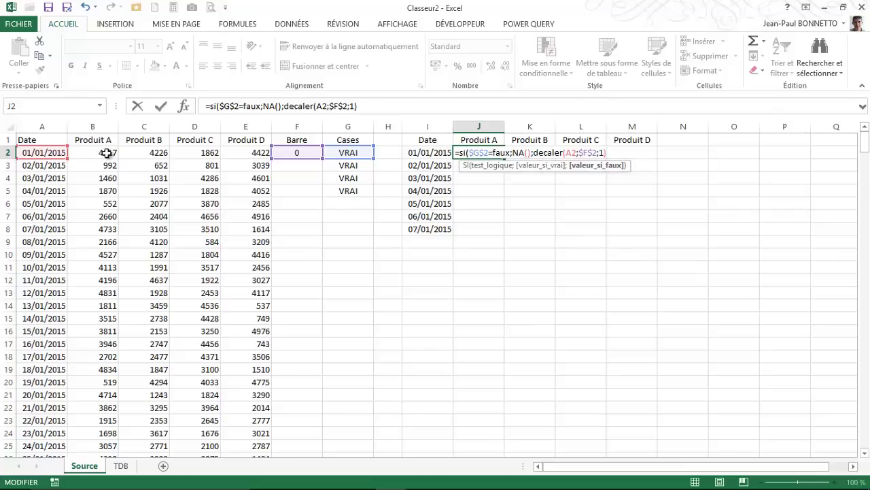
{"action": "type", "text": ")"}
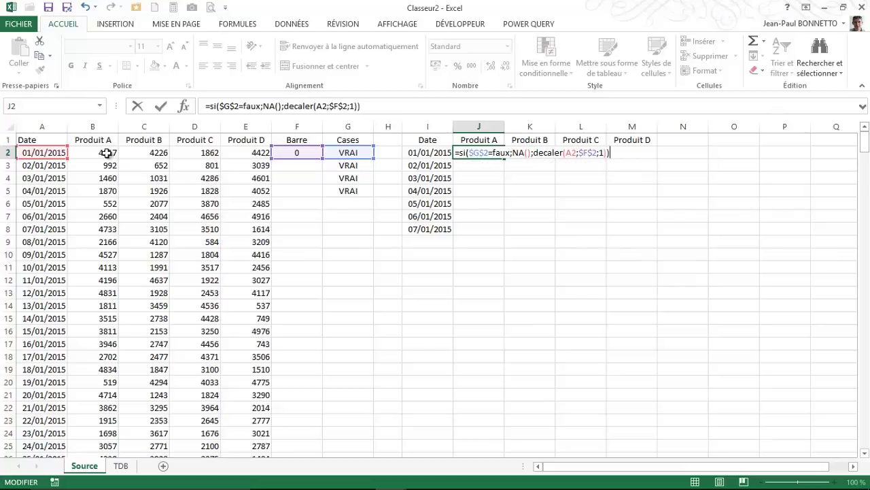
{"action": "key", "text": "Return"}
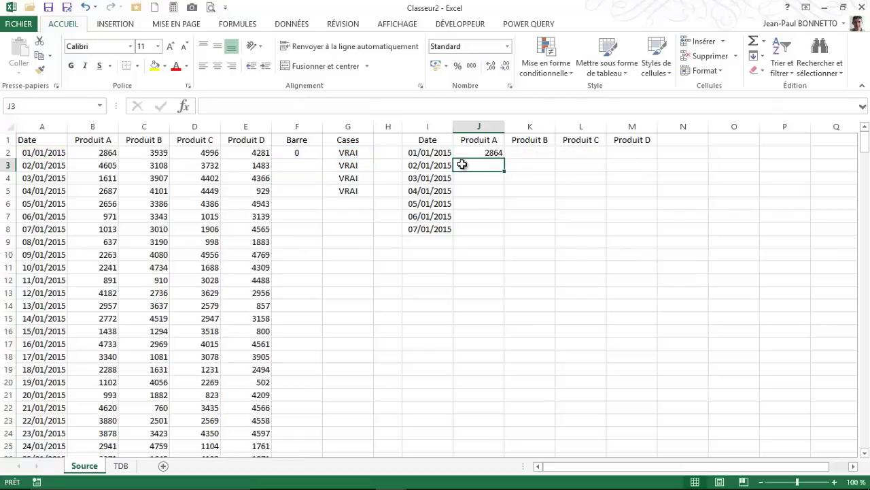
Advance the TDB date scrollbar, then review the I2 and J2 formulas on Source
{"action": "left_click", "coordinate": [487, 151]}
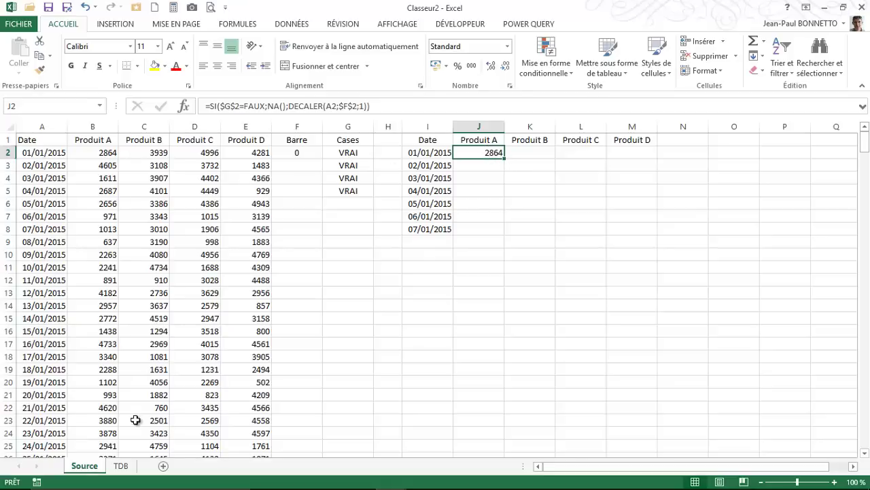
{"action": "left_click", "coordinate": [122, 467]}
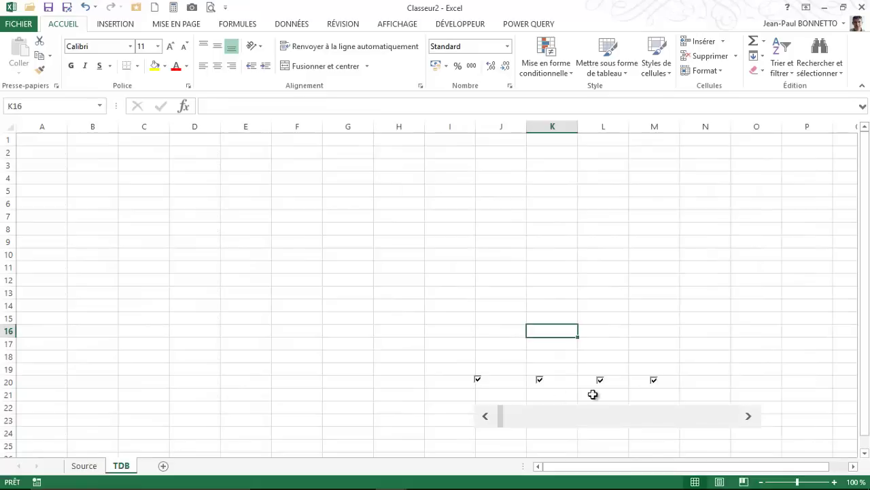
{"action": "left_click", "coordinate": [748, 416]}
{"action": "left_click", "coordinate": [83, 466]}
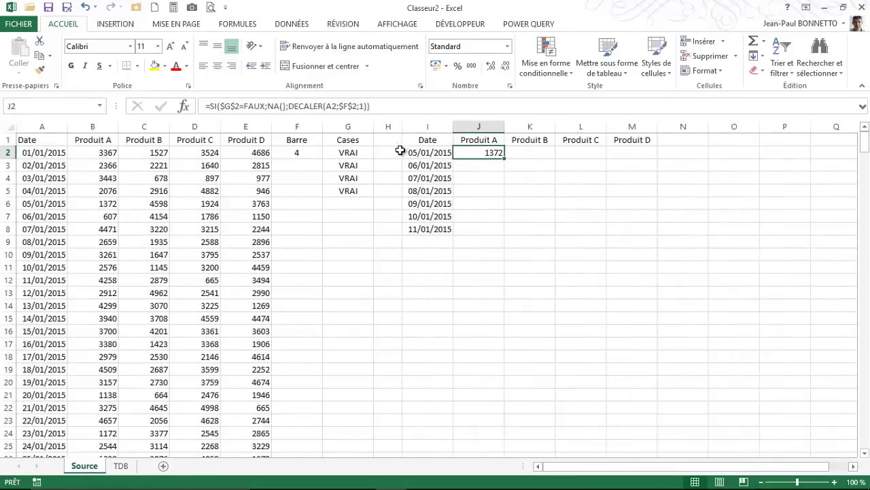
{"action": "left_click", "coordinate": [428, 154]}
{"action": "left_click", "coordinate": [489, 153]}
Fill the Produit A formula from J2 down to J8
{"action": "left_click_drag", "start_coordinate": [504, 159], "coordinate": [504, 232]}
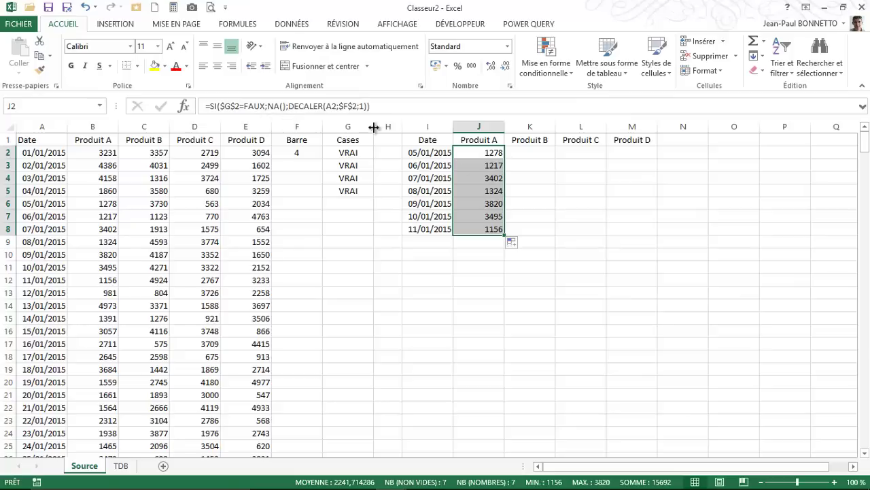
{"action": "left_click", "coordinate": [480, 153]}
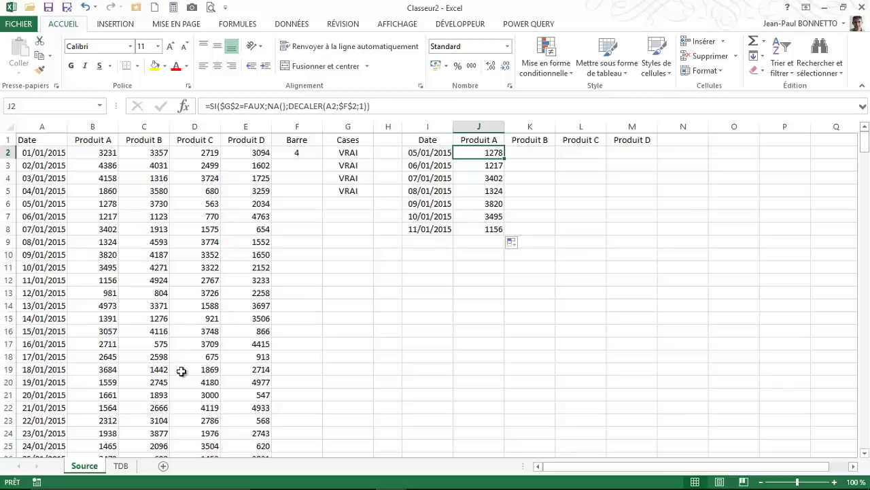
{"action": "left_click", "coordinate": [355, 152]}
Untick the first TDB checkbox and confirm G2 reads FAUX and J2:J8 show #N/A
{"action": "left_click", "coordinate": [121, 465]}
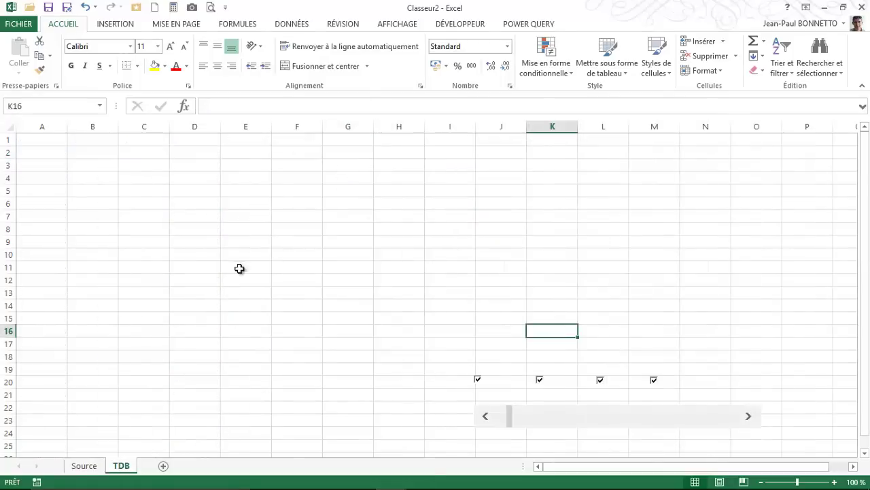
{"action": "left_click", "coordinate": [478, 380]}
{"action": "left_click", "coordinate": [89, 467]}
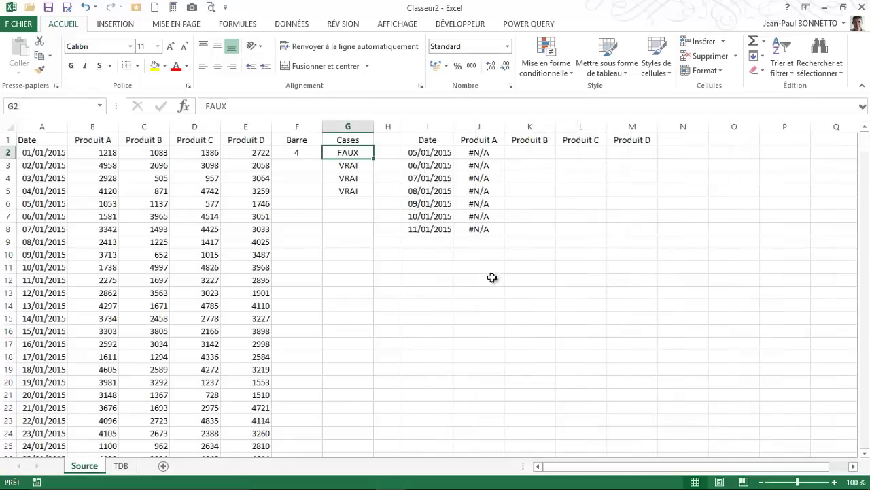
{"action": "left_click", "coordinate": [480, 152]}
{"action": "left_click", "coordinate": [480, 166]}
{"action": "left_click", "coordinate": [480, 204]}
{"action": "left_click", "coordinate": [485, 228]}
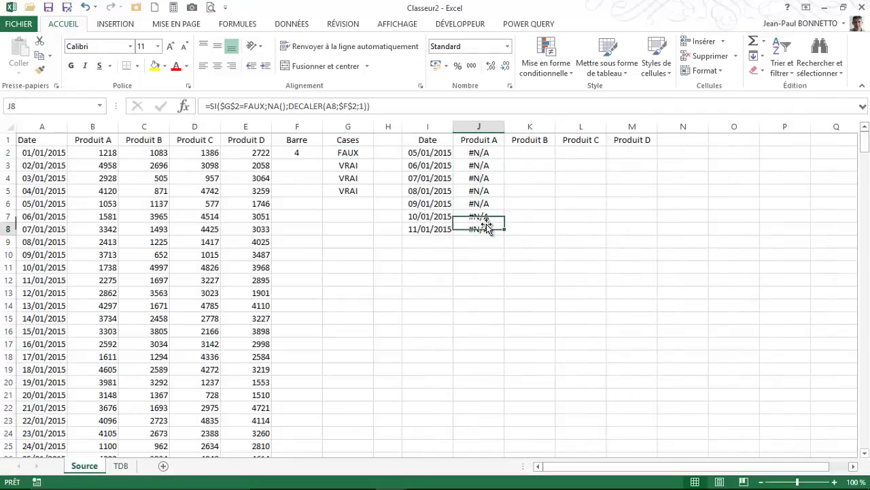
{"action": "left_click", "coordinate": [351, 152]}
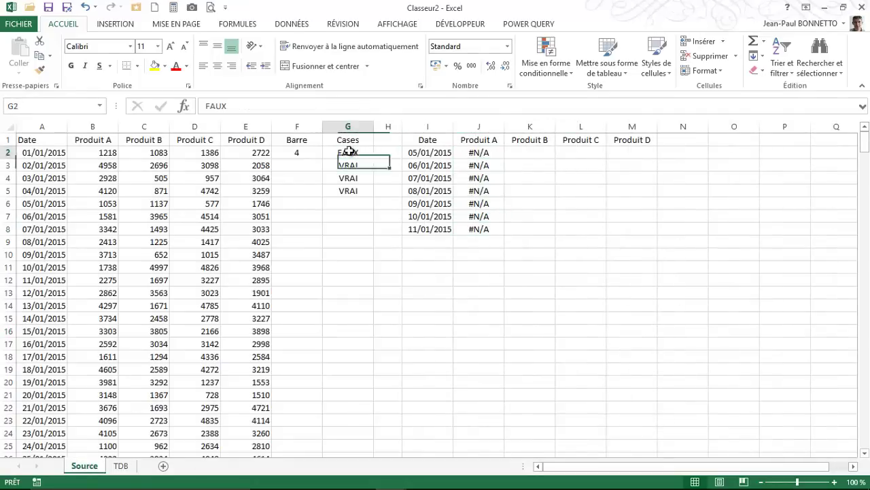
{"action": "left_click", "coordinate": [474, 152]}
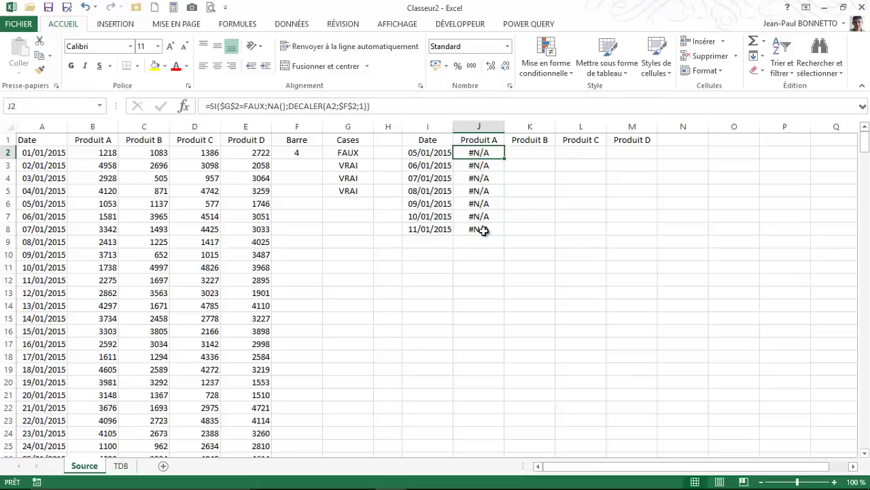
Copy J2's formula into K2 and change its test from $G$2 to $G$3
{"action": "left_click", "coordinate": [537, 152]}
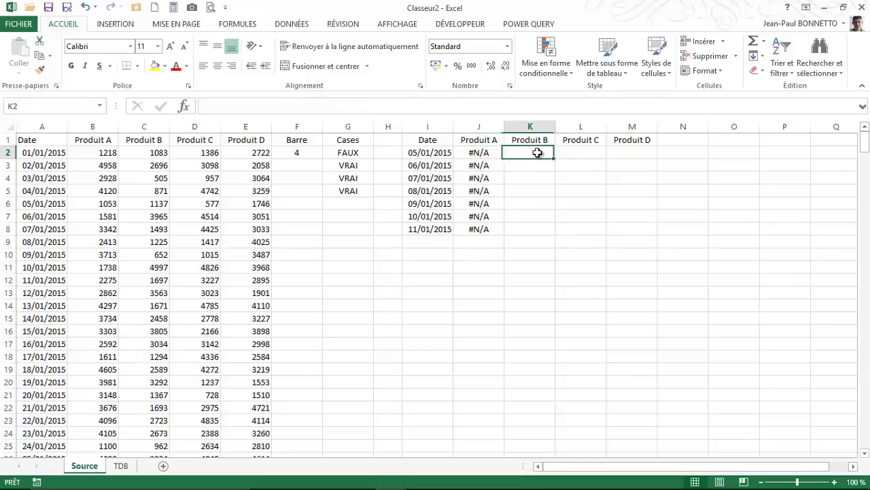
{"action": "left_click", "coordinate": [481, 154]}
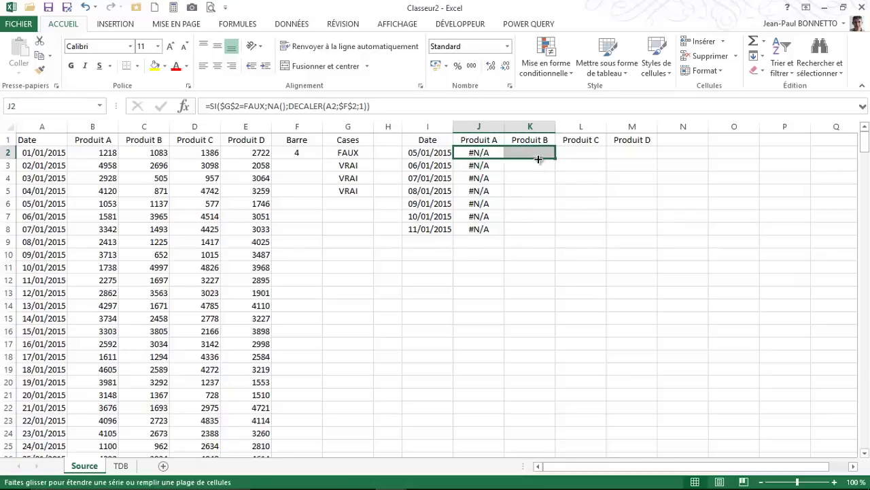
{"action": "left_click_drag", "start_coordinate": [507, 159], "coordinate": [537, 158]}
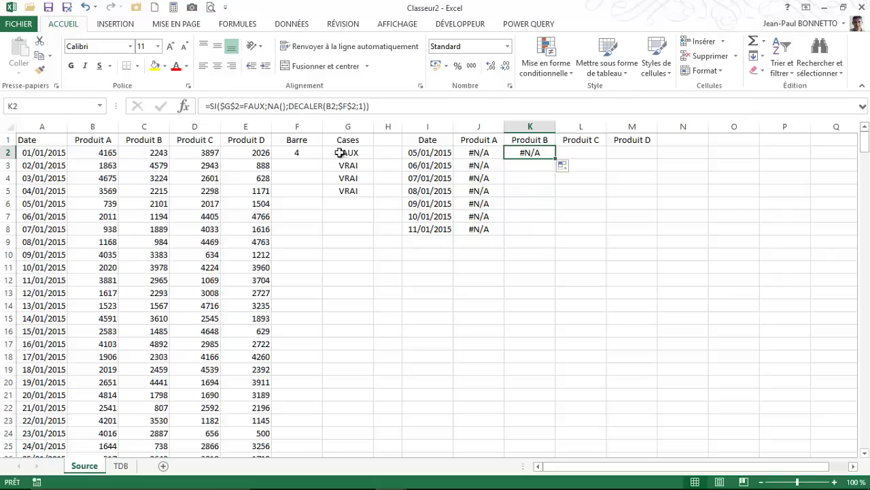
{"action": "left_click", "coordinate": [238, 104]}
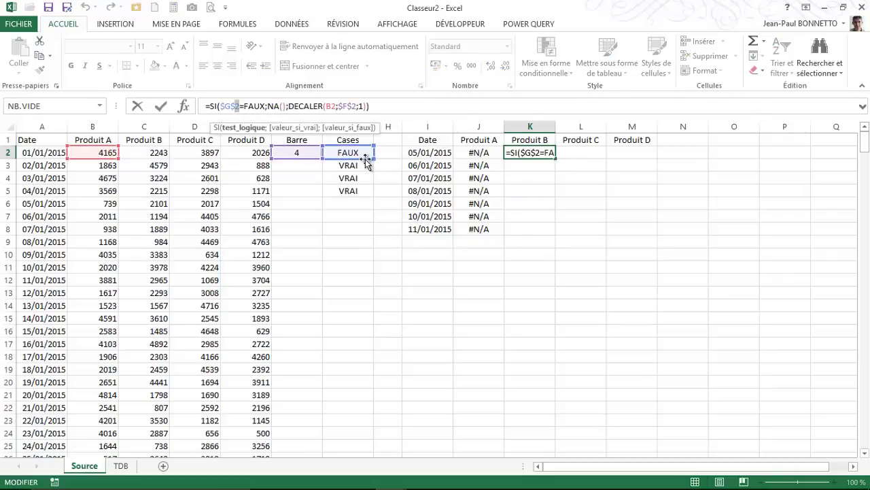
{"action": "left_click_drag", "start_coordinate": [365, 159], "coordinate": [367, 170]}
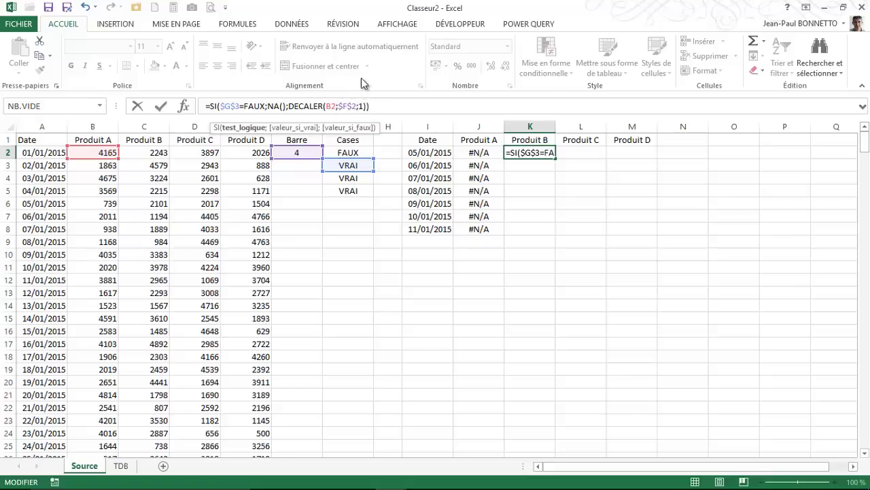
{"action": "key", "text": "Return"}
{"action": "left_click", "coordinate": [551, 154]}
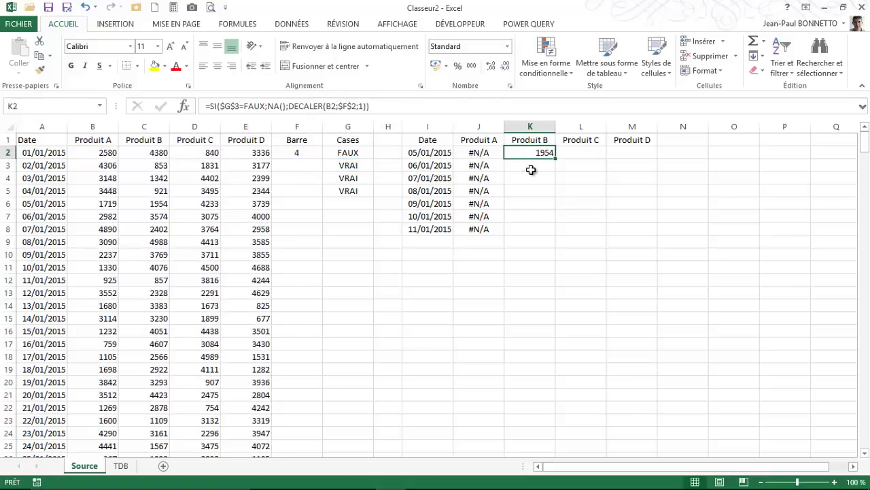
Move the TDB date scroll bar fully left so the table starts on 01/01/2015
{"action": "left_click", "coordinate": [411, 153]}
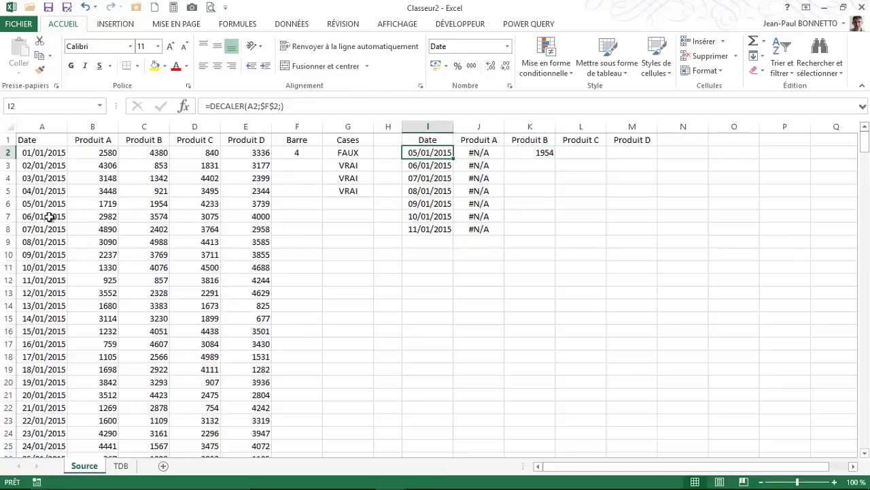
{"action": "left_click", "coordinate": [146, 205]}
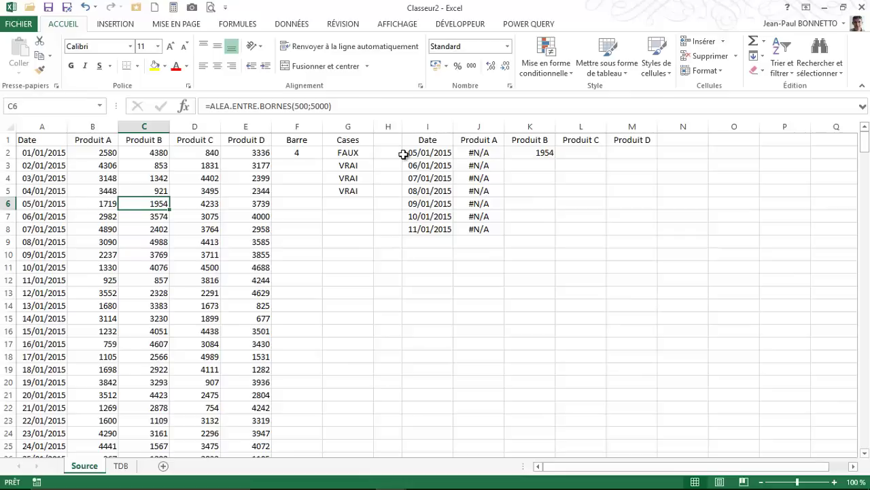
{"action": "key", "text": "ctrl+Page_Down"}
{"action": "left_click", "coordinate": [486, 416]}
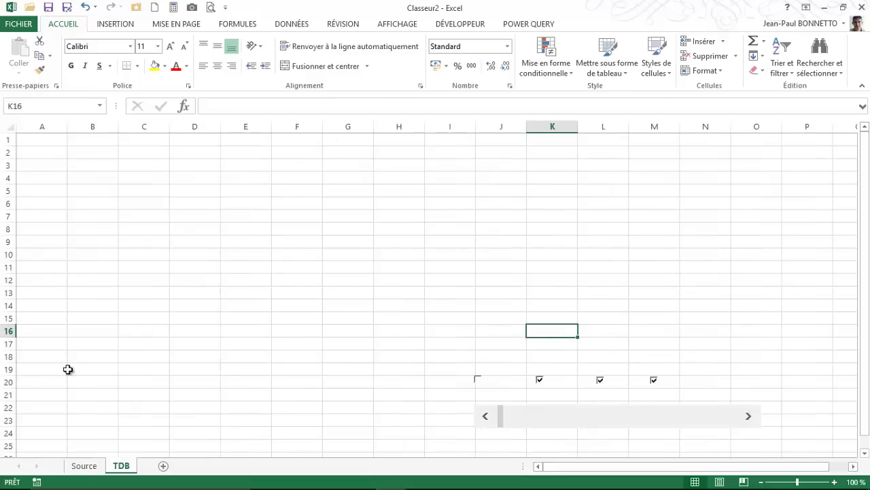
Fill the Produit B formula on Source from K2 down to K8
{"action": "left_click", "coordinate": [82, 466]}
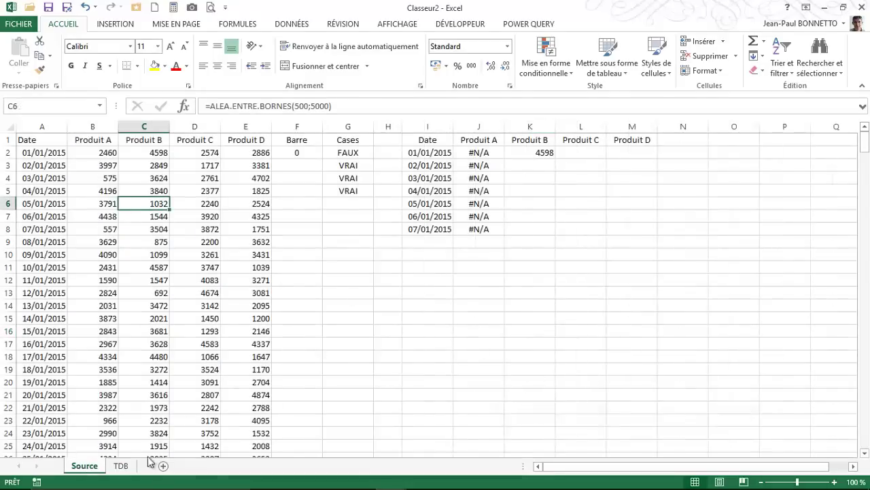
{"action": "left_click", "coordinate": [537, 153]}
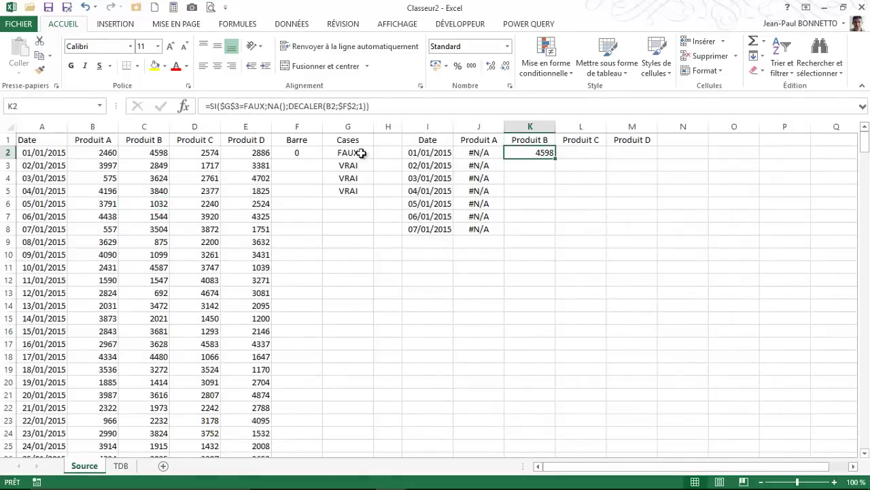
{"action": "double_click", "coordinate": [557, 157]}
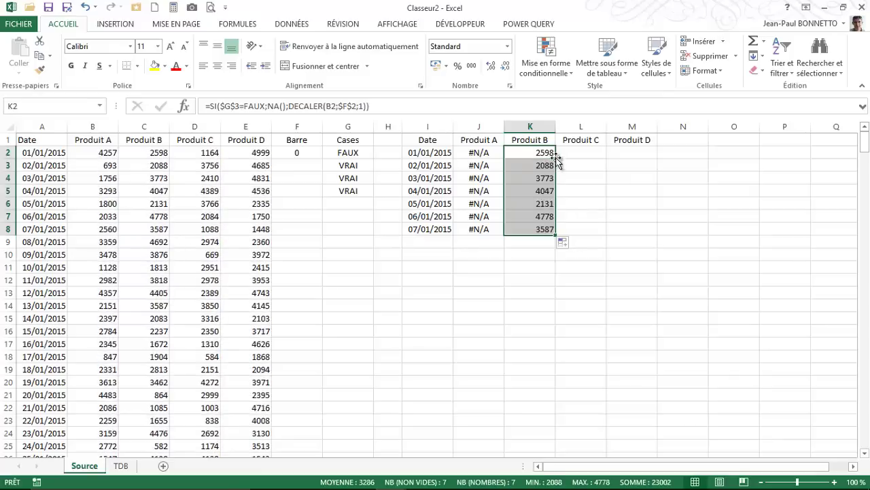
Copy the Produit B formula into L2 for Produit C, test G4, and fill down to L8
{"action": "left_click", "coordinate": [549, 152]}
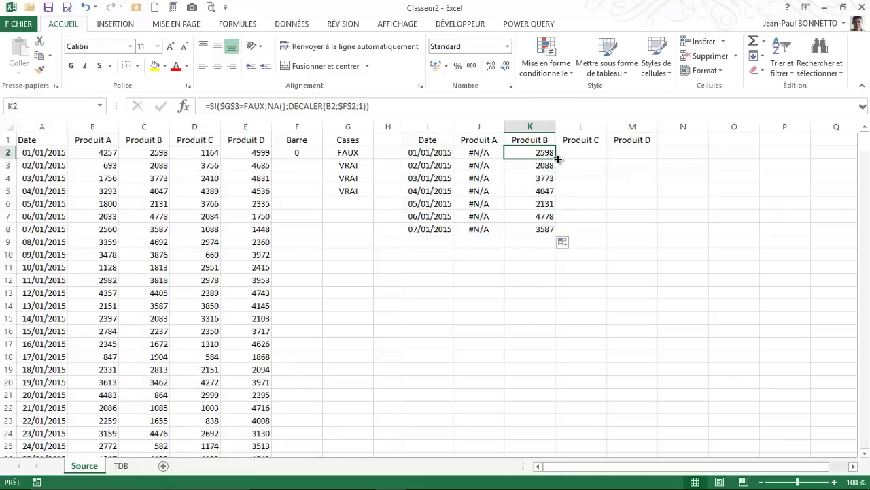
{"action": "left_click_drag", "start_coordinate": [556, 157], "coordinate": [593, 159]}
{"action": "left_click", "coordinate": [584, 156]}
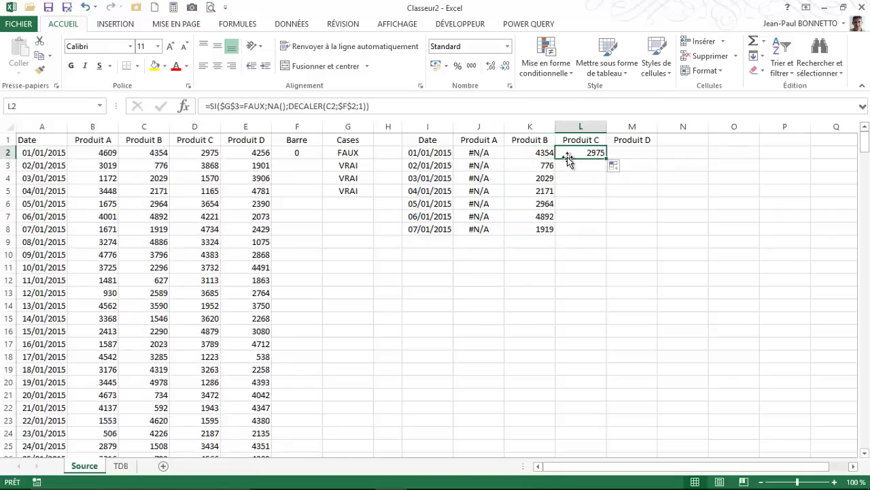
{"action": "left_click", "coordinate": [240, 106]}
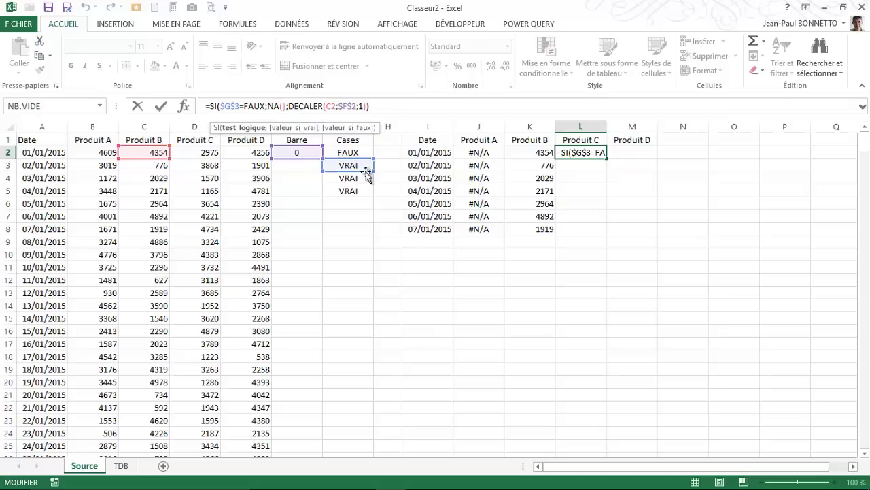
{"action": "left_click_drag", "start_coordinate": [363, 172], "coordinate": [363, 179]}
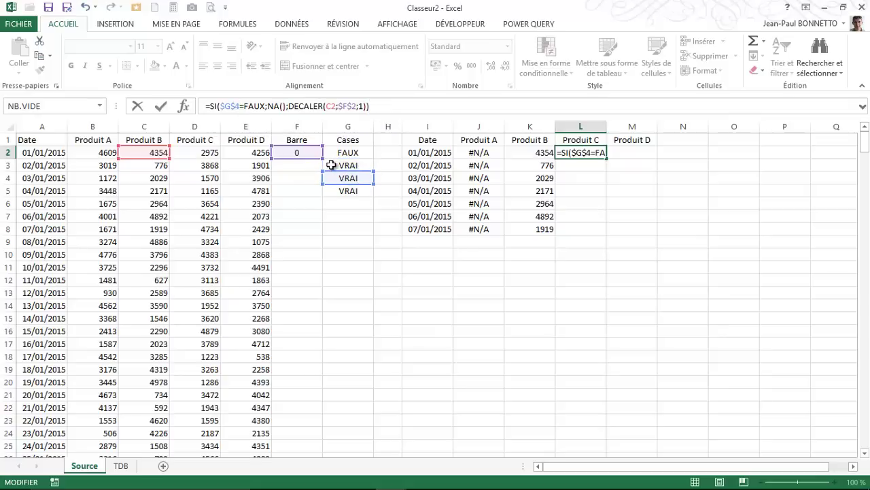
{"action": "key", "text": "Return"}
{"action": "left_click", "coordinate": [583, 152]}
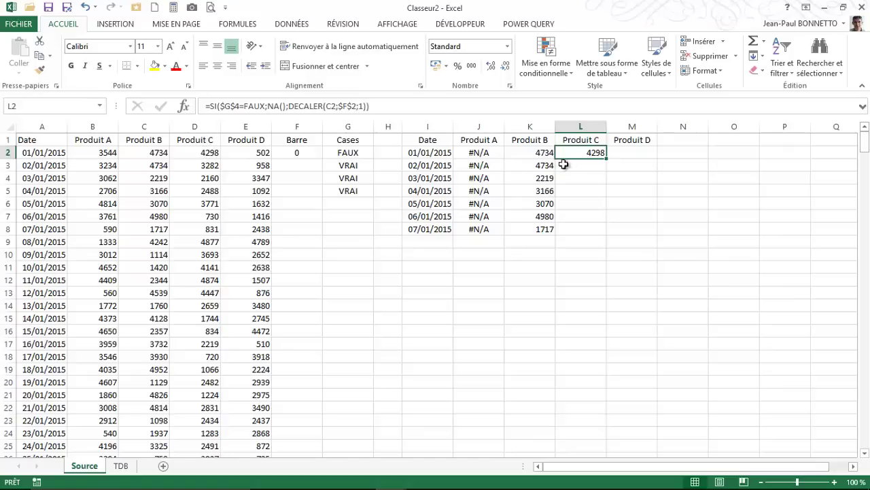
{"action": "left_click_drag", "start_coordinate": [608, 158], "coordinate": [608, 231]}
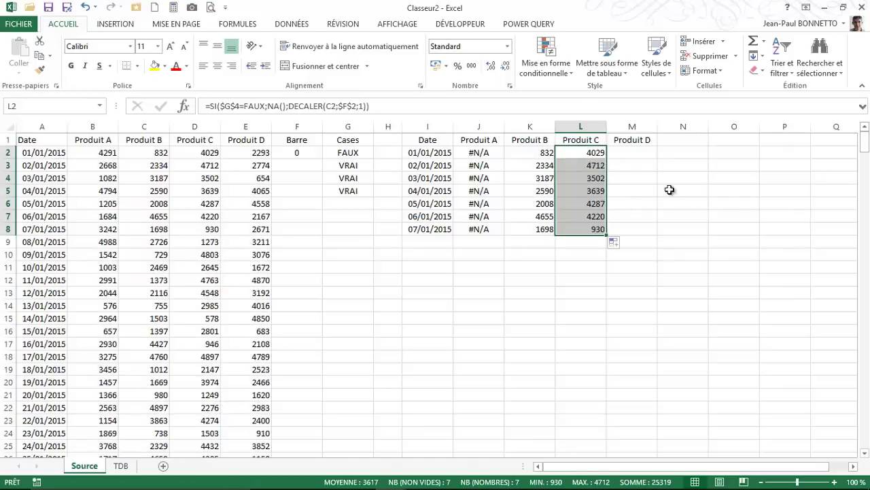
{"action": "left_click", "coordinate": [633, 151]}
{"action": "double_click", "coordinate": [592, 155]}
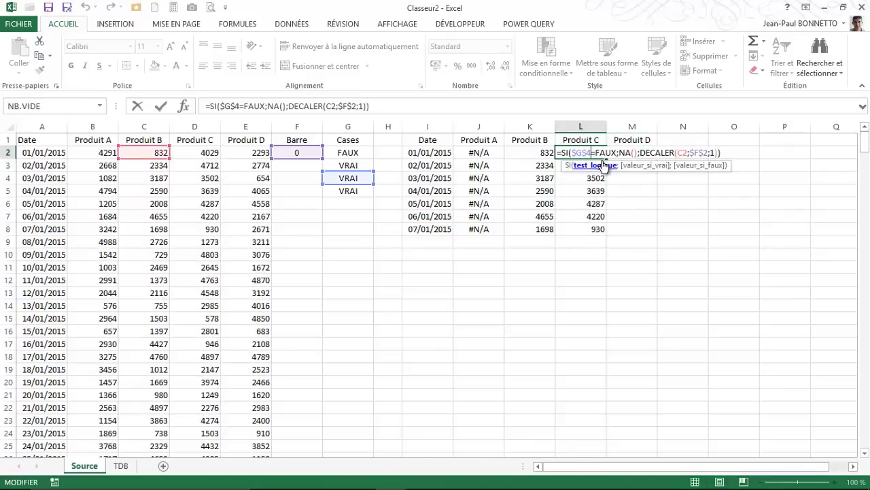
{"action": "left_click", "coordinate": [640, 201]}
Copy the formula into M2 for Produit D, test G5, and fill down to M8
{"action": "left_click", "coordinate": [597, 156]}
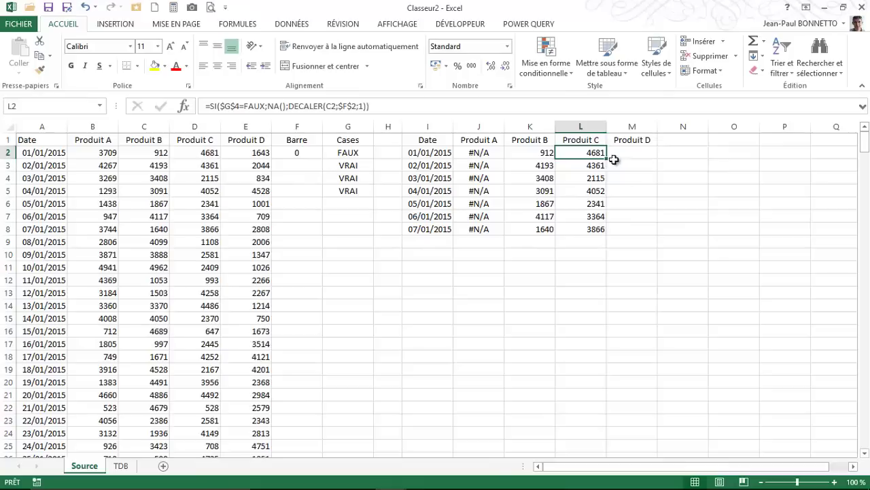
{"action": "left_click_drag", "start_coordinate": [607, 158], "coordinate": [634, 164]}
{"action": "left_click", "coordinate": [636, 154]}
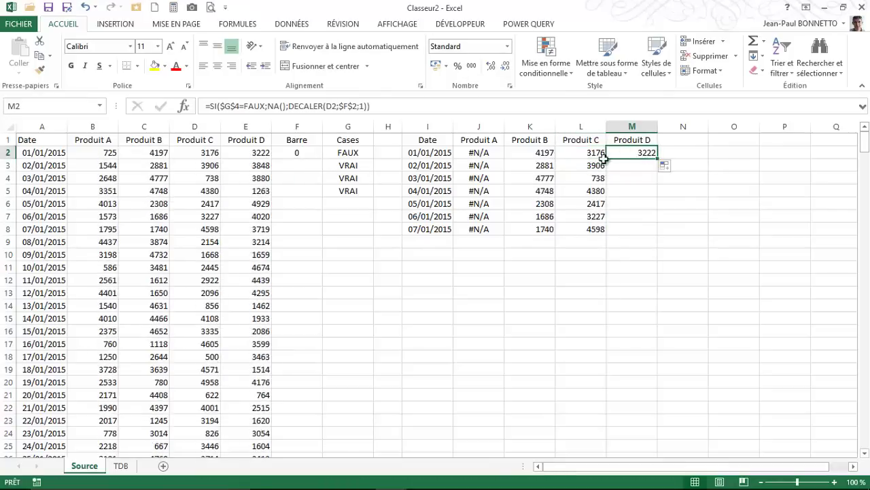
{"action": "left_click", "coordinate": [233, 106]}
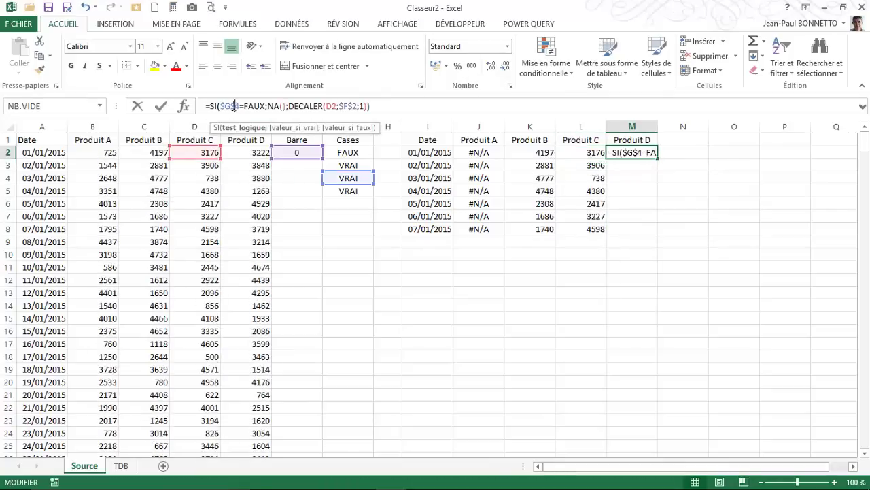
{"action": "left_click", "coordinate": [360, 192]}
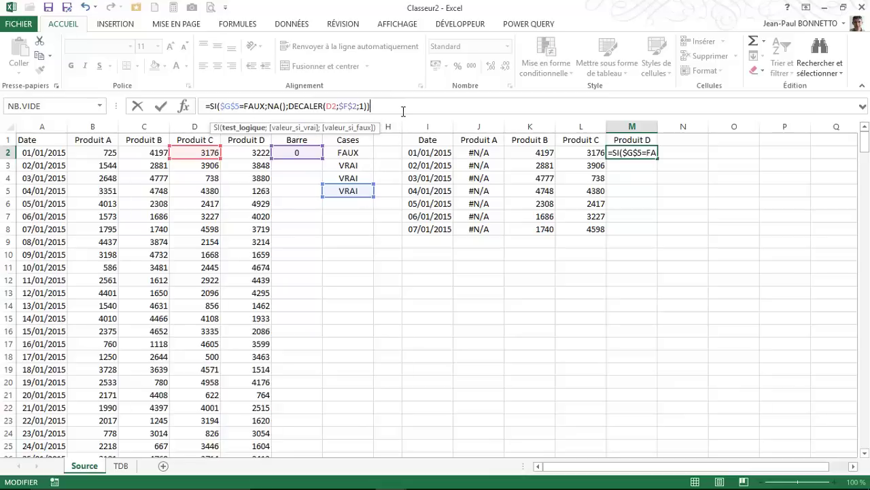
{"action": "key", "text": "Return"}
{"action": "left_click", "coordinate": [615, 153]}
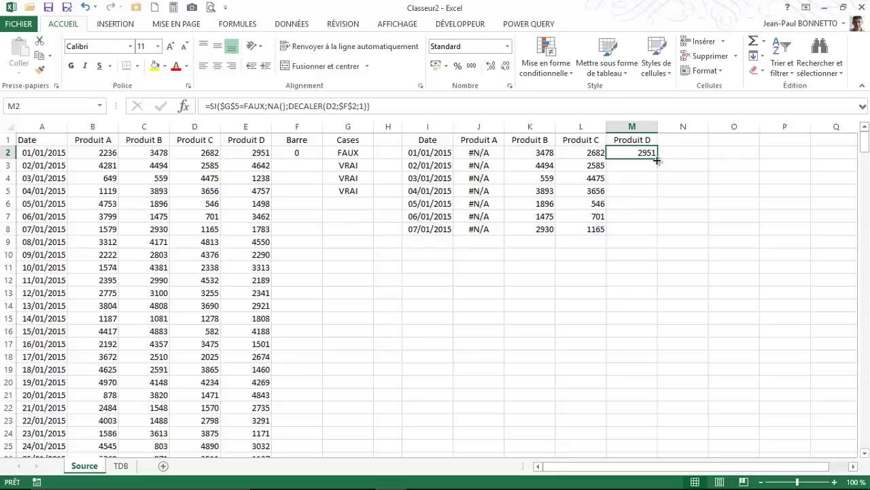
{"action": "left_click_drag", "start_coordinate": [657, 160], "coordinate": [656, 233]}
{"action": "left_click", "coordinate": [624, 251]}
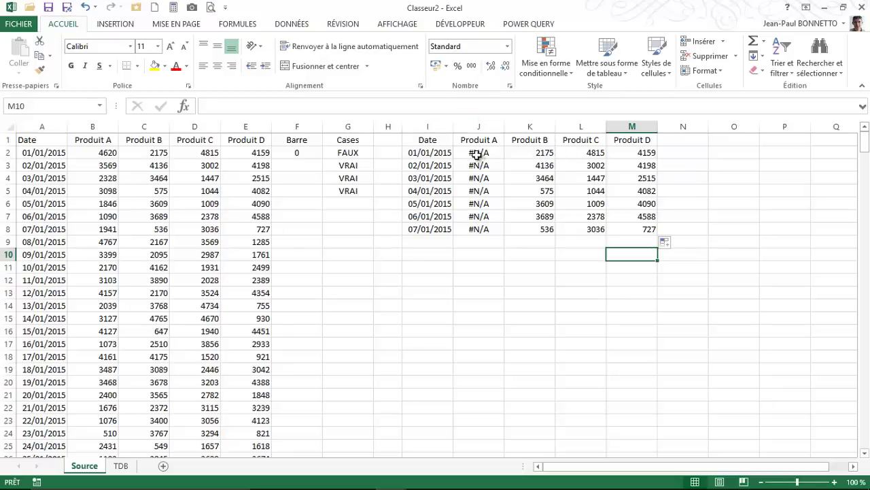
Untick the Produit B checkbox on TDB, then select I1:M8 on Source to see K2:K8 showing #N/A
{"action": "left_click", "coordinate": [121, 466]}
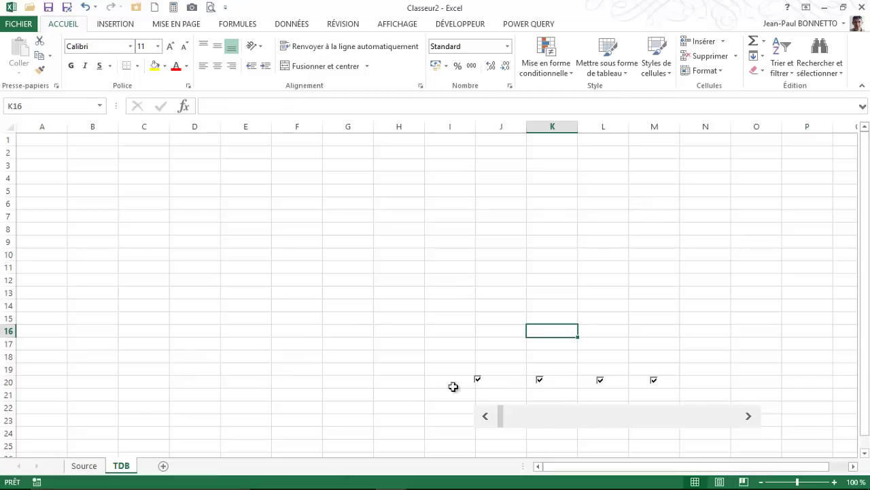
{"action": "left_click", "coordinate": [84, 466]}
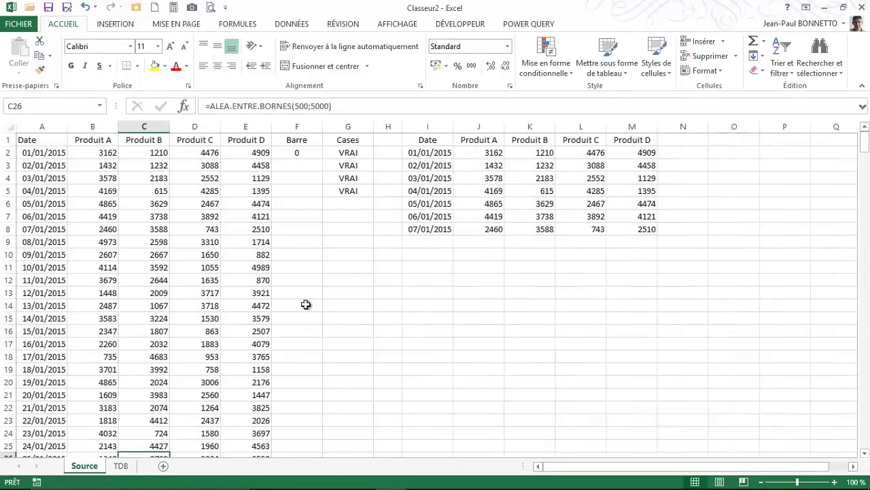
{"action": "left_click", "coordinate": [135, 468]}
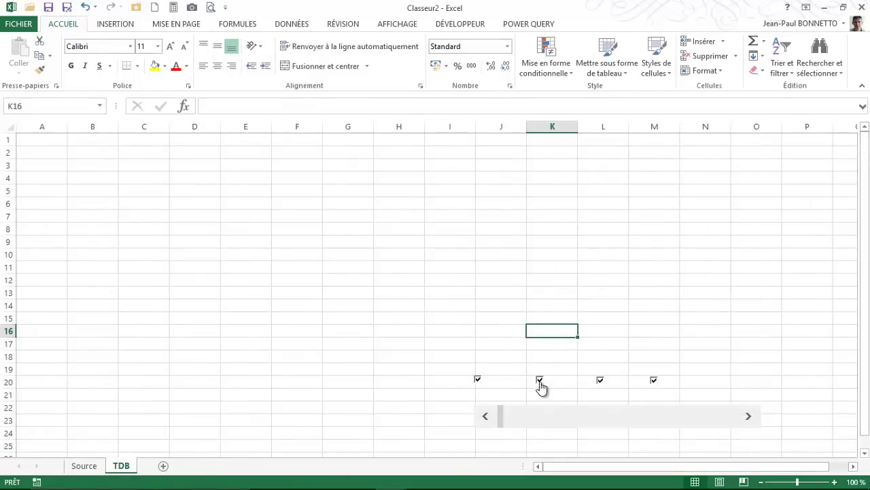
{"action": "left_click", "coordinate": [540, 380]}
{"action": "left_click", "coordinate": [84, 465]}
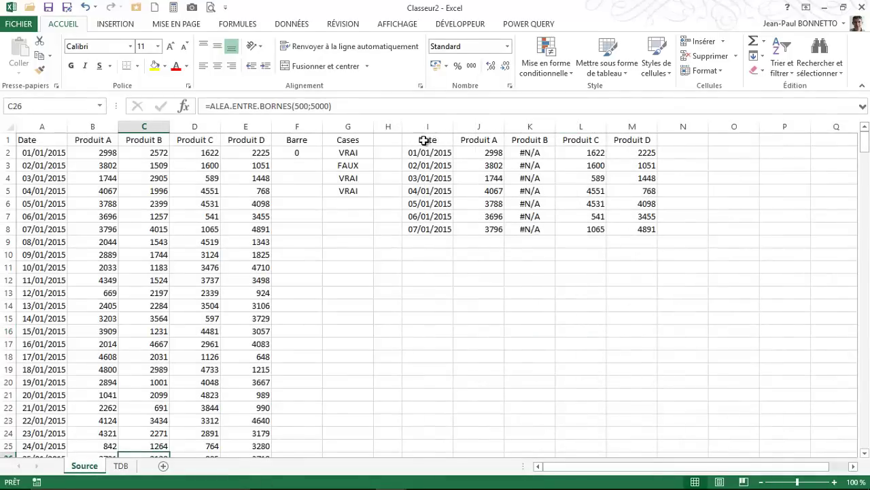
{"action": "left_click_drag", "start_coordinate": [424, 140], "coordinate": [639, 229]}
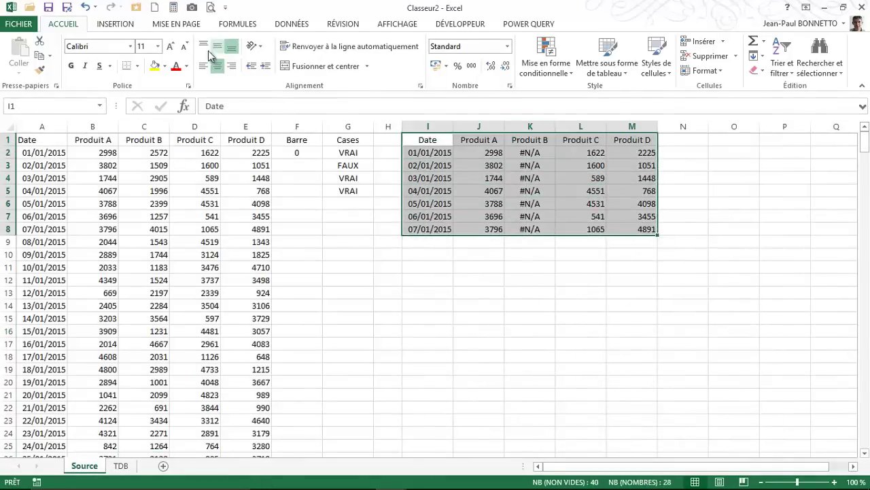
Apply Toutes les bordures to every cell of the display table I1:M8
{"action": "left_click", "coordinate": [137, 66]}
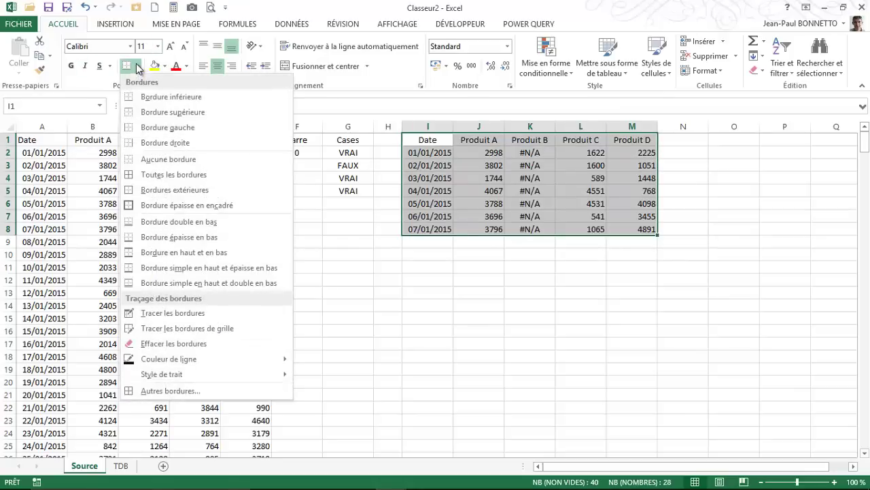
{"action": "left_click", "coordinate": [151, 174]}
{"action": "left_click_drag", "start_coordinate": [442, 267], "coordinate": [446, 275]}
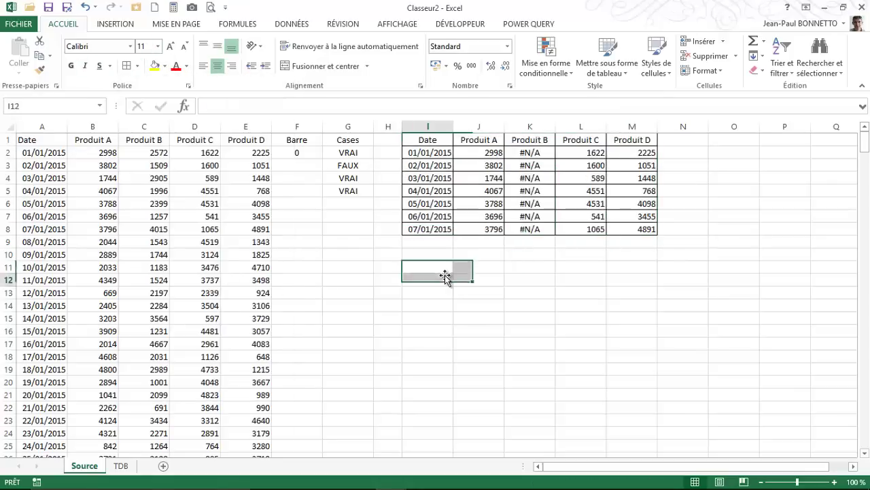
Re-tick Produit B on TDB so G3 reads VRAI and K2:K8 show sales again
{"action": "left_click", "coordinate": [445, 275]}
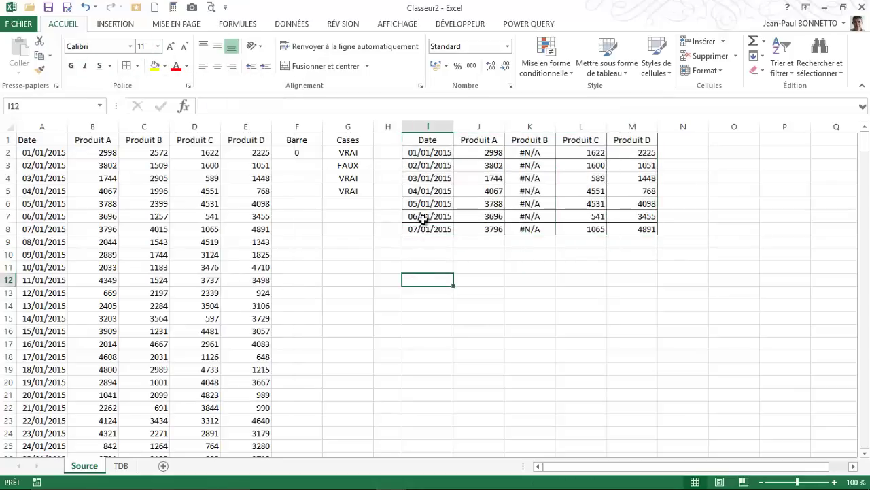
{"action": "left_click", "coordinate": [121, 465]}
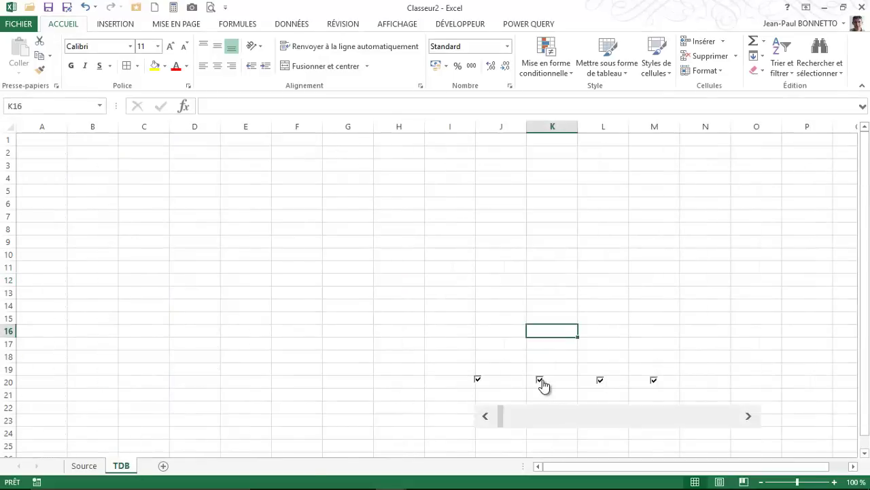
{"action": "left_click", "coordinate": [85, 465]}
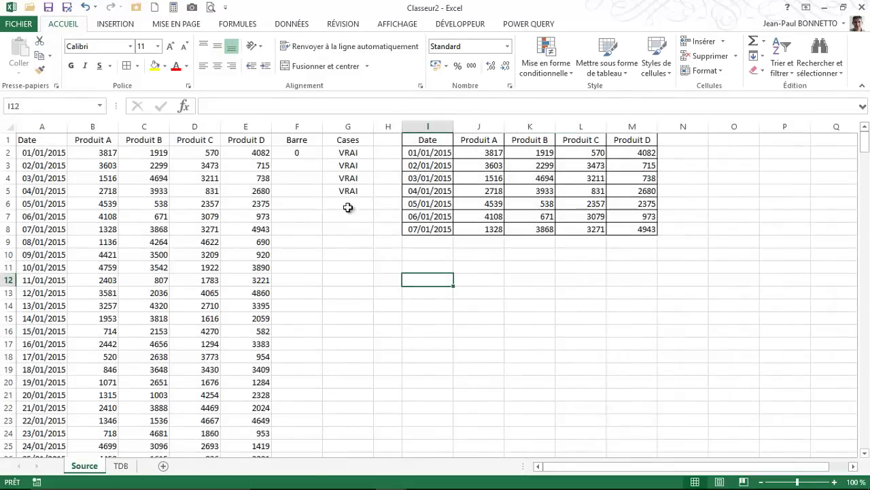
Insert a stacked column chart (Histogramme empilé) of the display table I1:M8
{"action": "left_click_drag", "start_coordinate": [430, 140], "coordinate": [632, 228]}
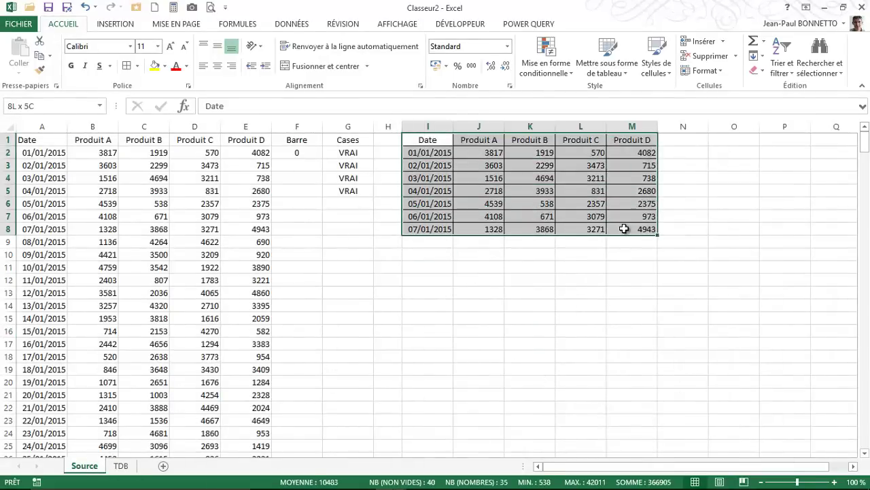
{"action": "left_click", "coordinate": [129, 25]}
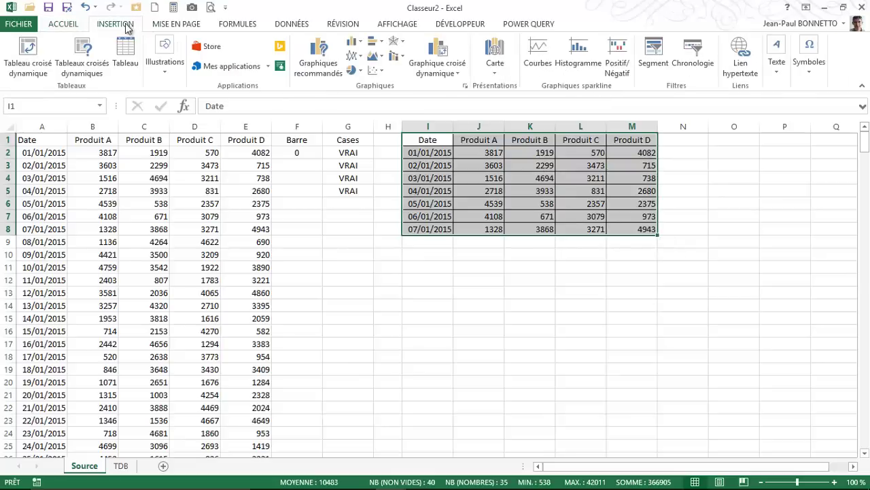
{"action": "left_click", "coordinate": [361, 42]}
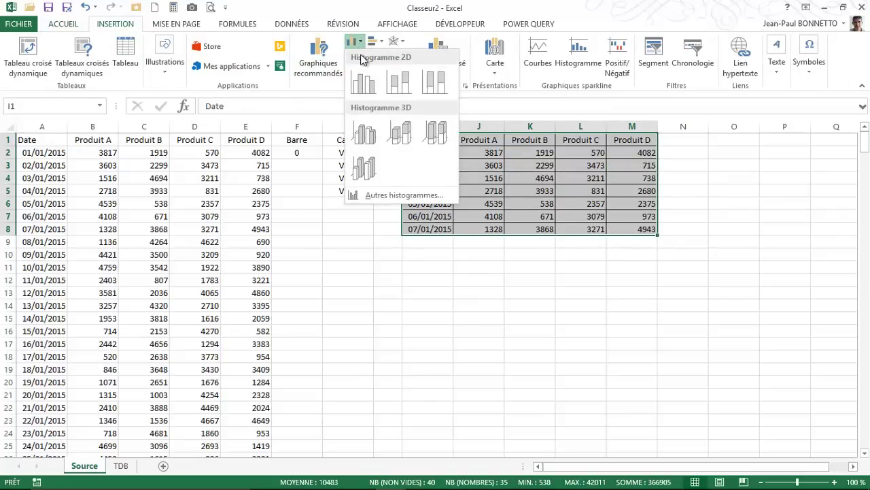
{"action": "left_click", "coordinate": [401, 81]}
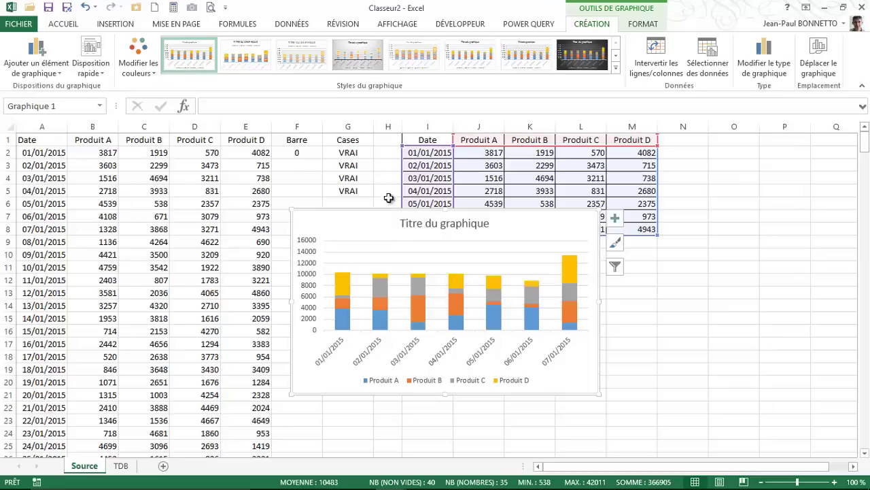
Apply a chart style with a bold title and cut the chart off the Source sheet
{"action": "left_click", "coordinate": [471, 55]}
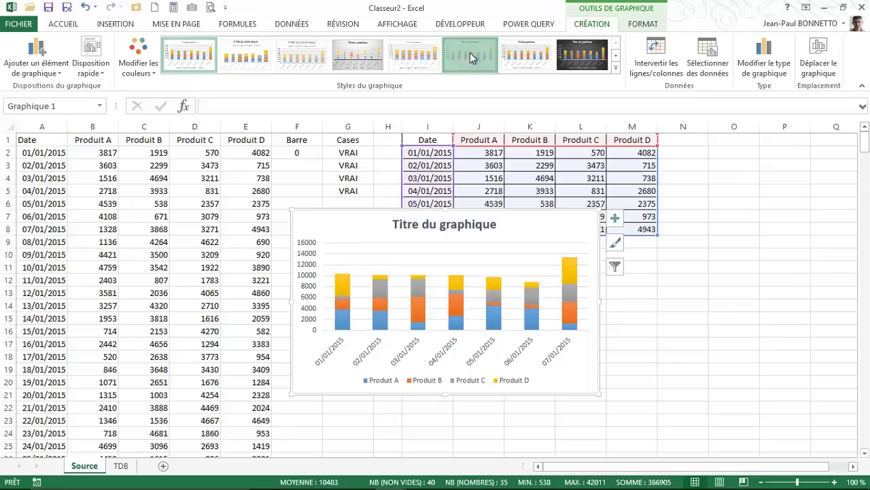
{"action": "left_click", "coordinate": [369, 205]}
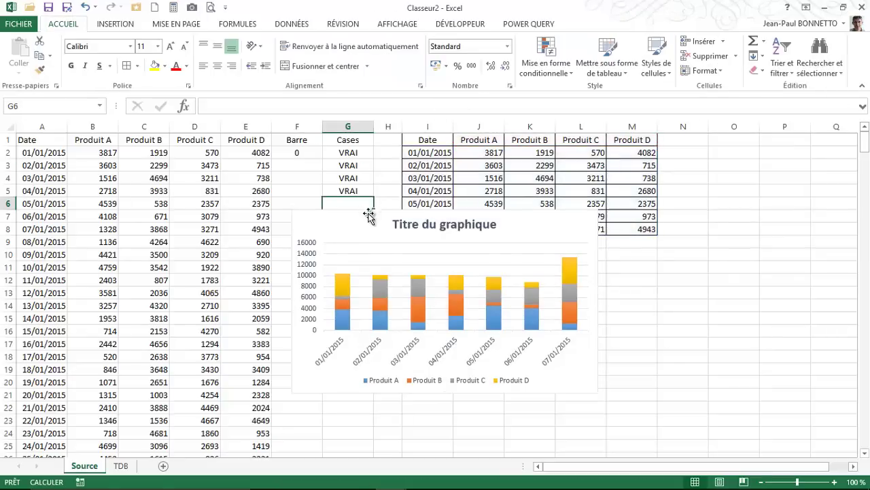
{"action": "left_click", "coordinate": [369, 212]}
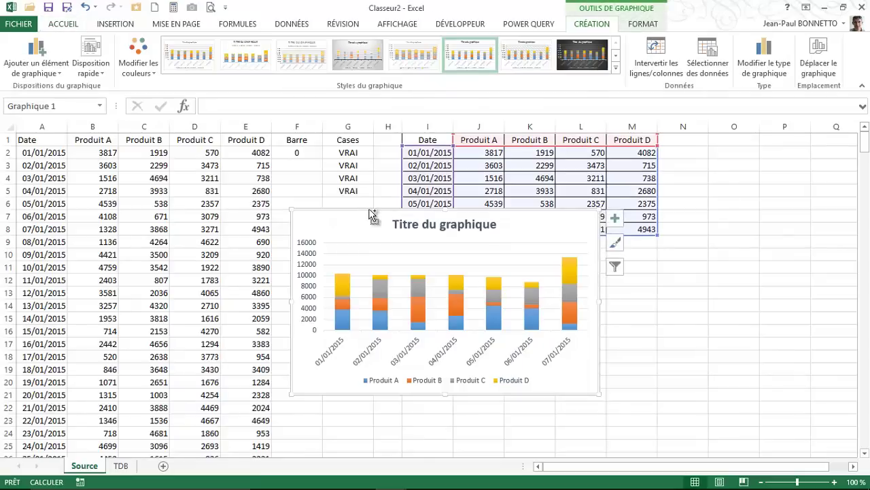
{"action": "key", "text": "Delete"}
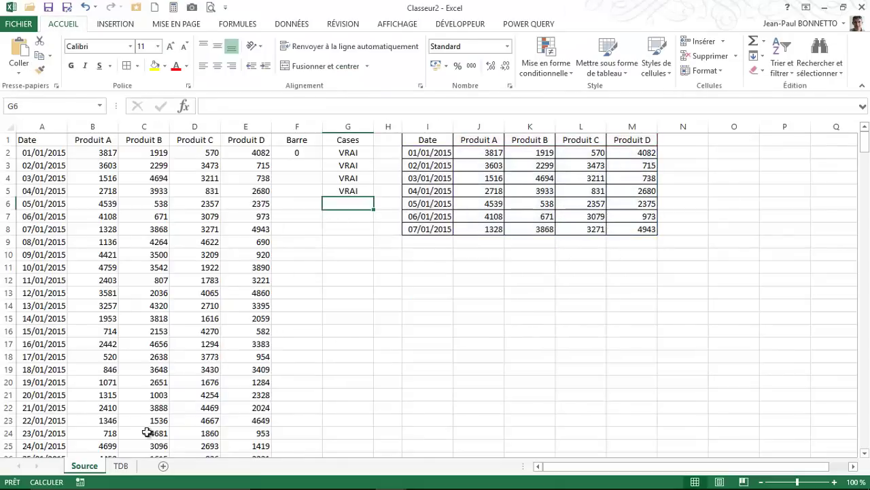
Paste the chart at B2 on TDB and stretch it to about B2:P18, slightly taller
{"action": "left_click", "coordinate": [121, 466]}
{"action": "left_click", "coordinate": [88, 153]}
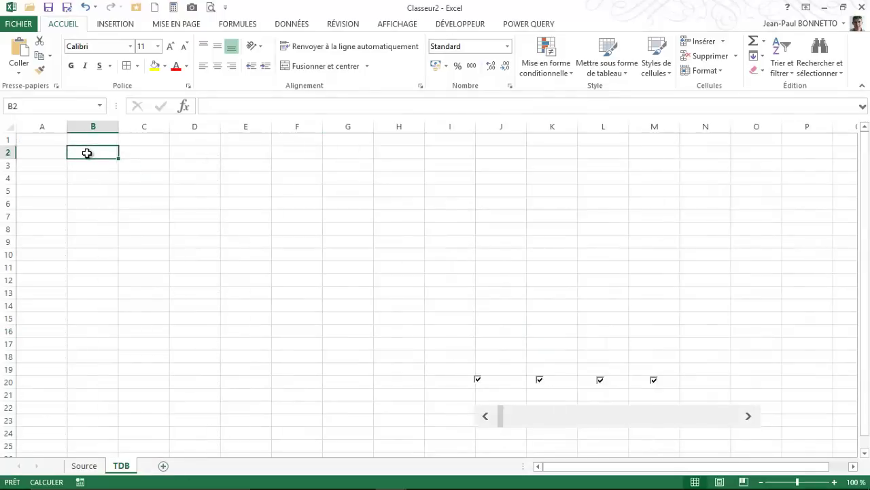
{"action": "key", "text": "ctrl+v"}
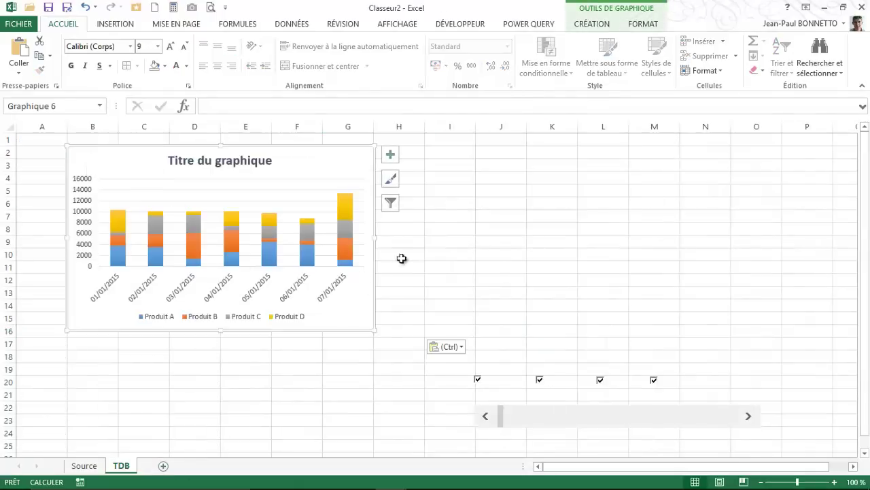
{"action": "left_click_drag", "start_coordinate": [374, 236], "coordinate": [779, 252]}
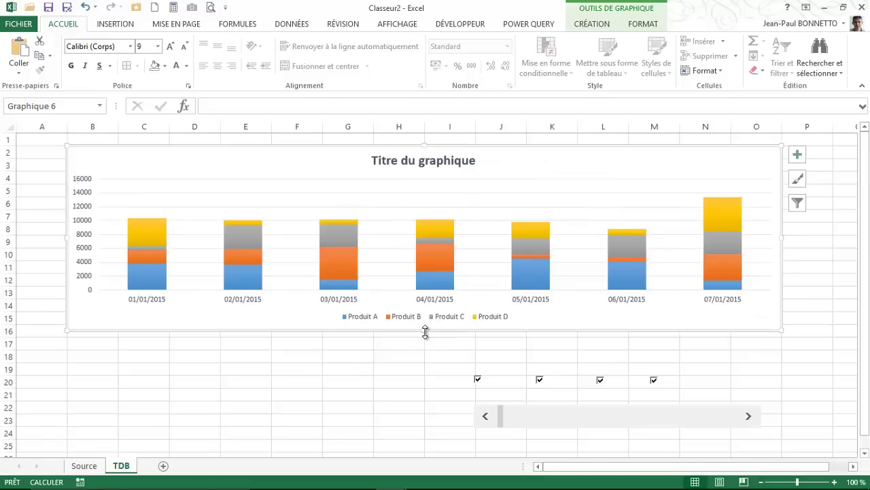
{"action": "left_click_drag", "start_coordinate": [425, 331], "coordinate": [434, 348]}
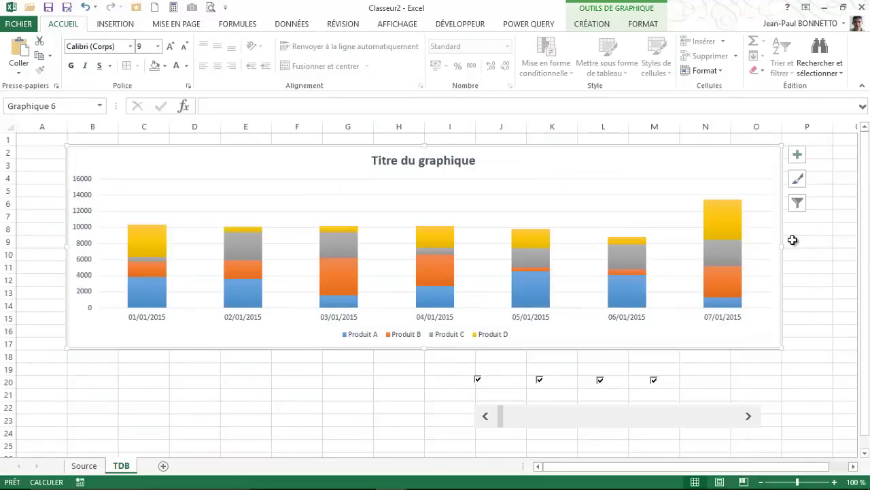
{"action": "left_click_drag", "start_coordinate": [782, 242], "coordinate": [835, 243]}
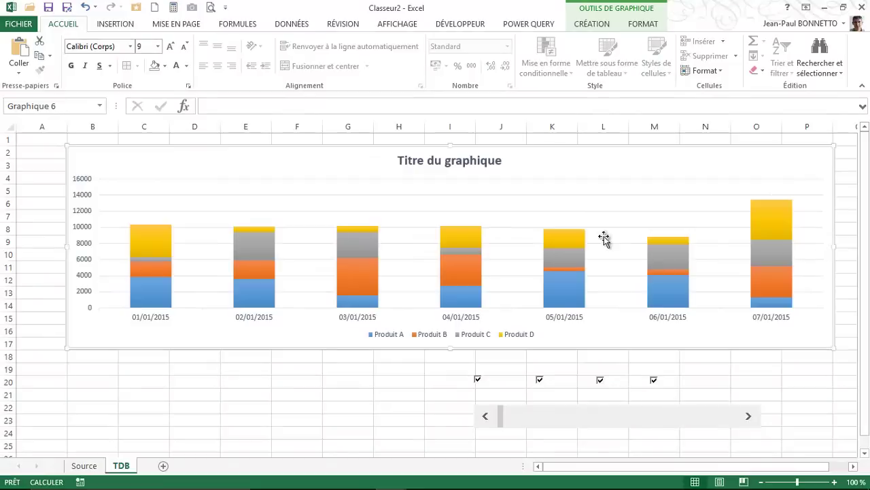
Replace the chart's default title with 'Vente de l'année 2015' through the formula bar
{"action": "left_click", "coordinate": [412, 161]}
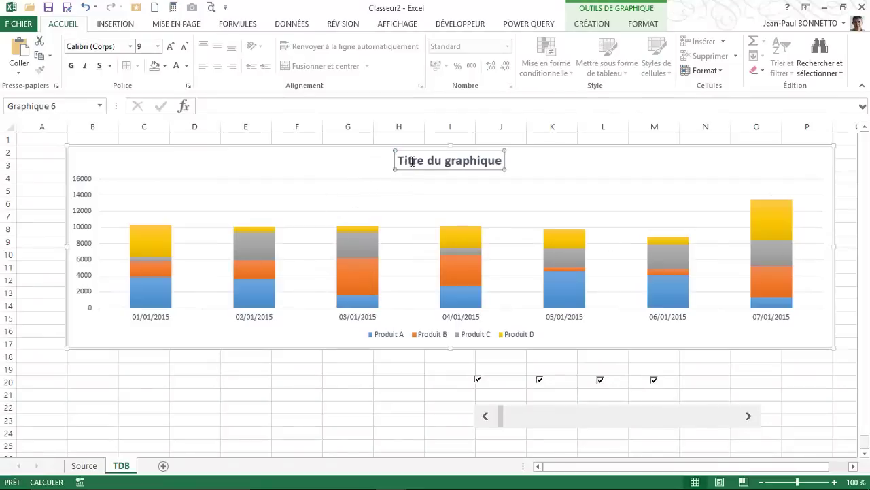
{"action": "left_click", "coordinate": [229, 106]}
{"action": "type", "text": "Vente de l'année 2015"}
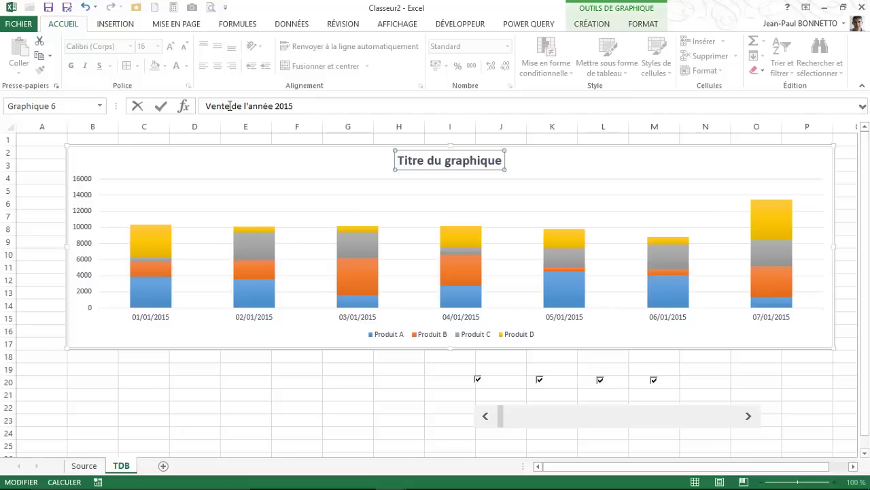
{"action": "key", "text": "Return"}
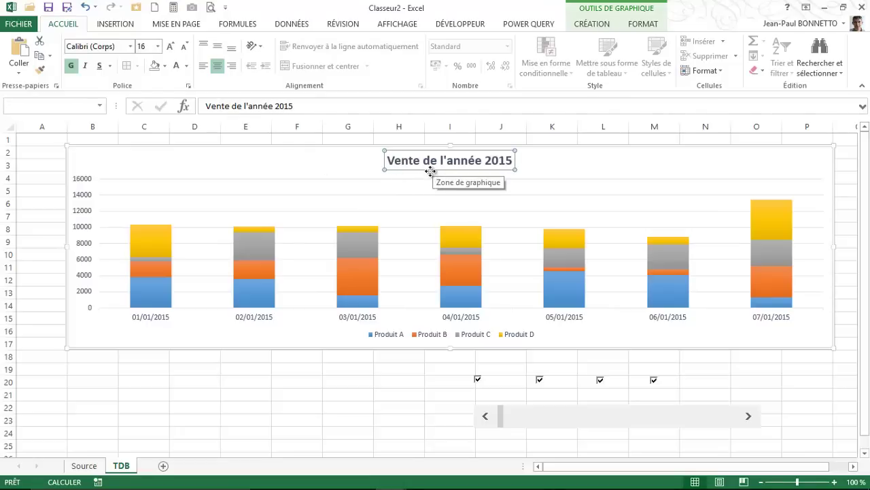
{"action": "left_click", "coordinate": [203, 106]}
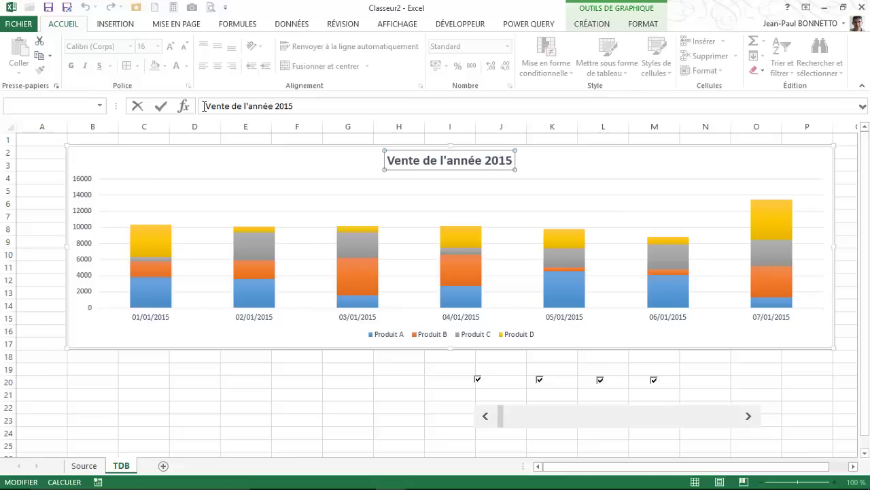
Commit the title 'Evolution des Ventes de l'année 2015' and open the vertical axis formatting pane
{"action": "key", "text": "Return"}
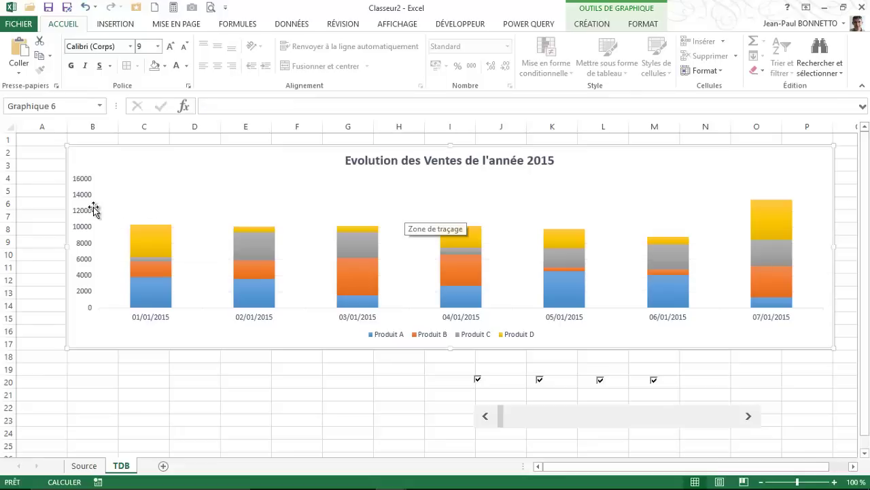
{"action": "double_click", "coordinate": [86, 208]}
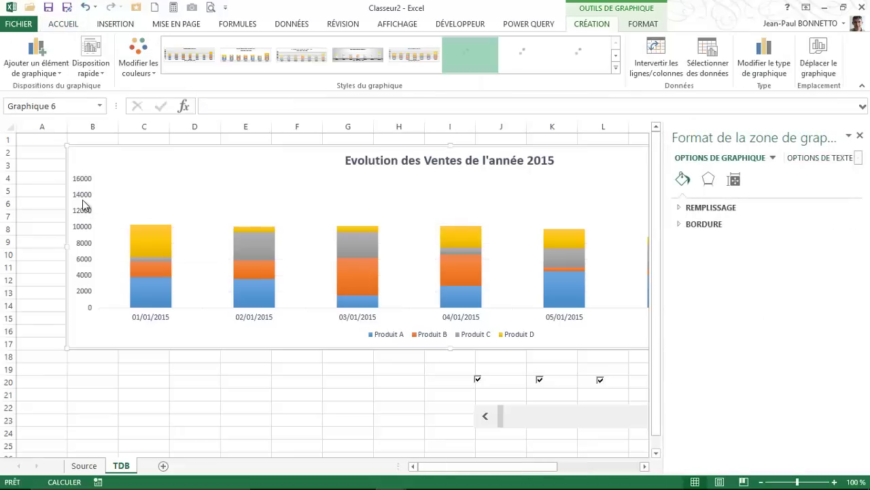
{"action": "left_click", "coordinate": [82, 201]}
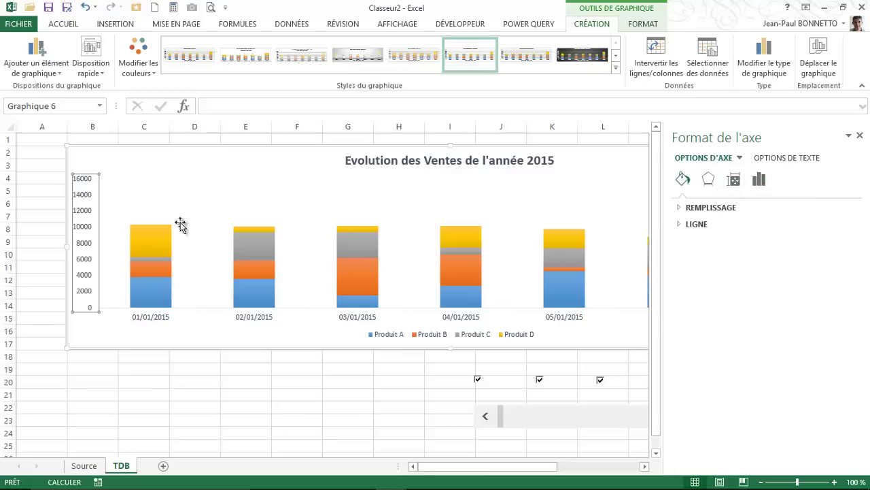
{"action": "left_click", "coordinate": [85, 202]}
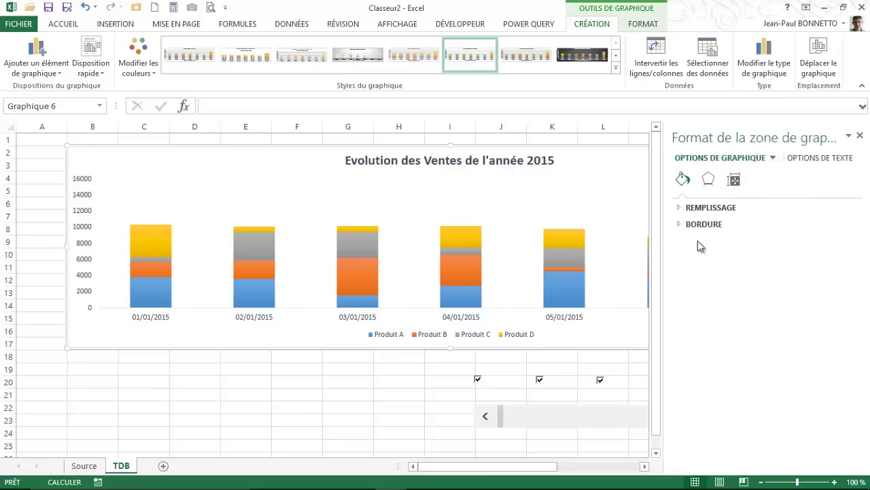
{"action": "left_click", "coordinate": [731, 180]}
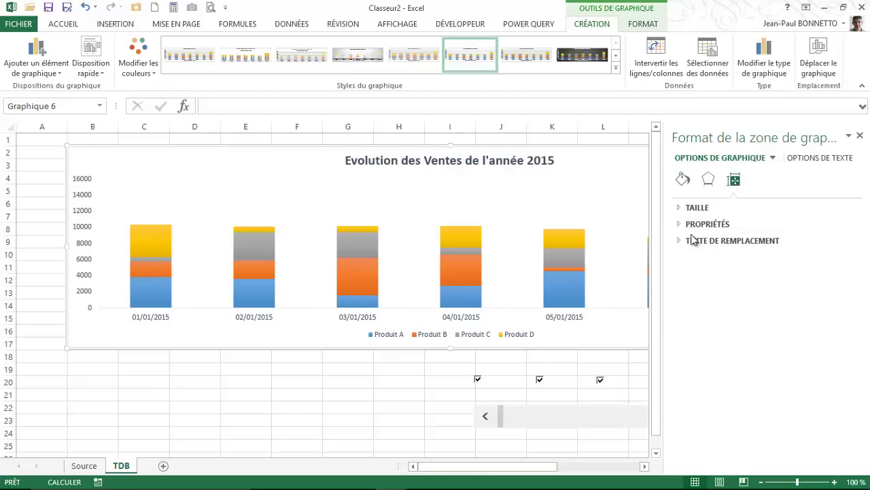
{"action": "left_click", "coordinate": [683, 180]}
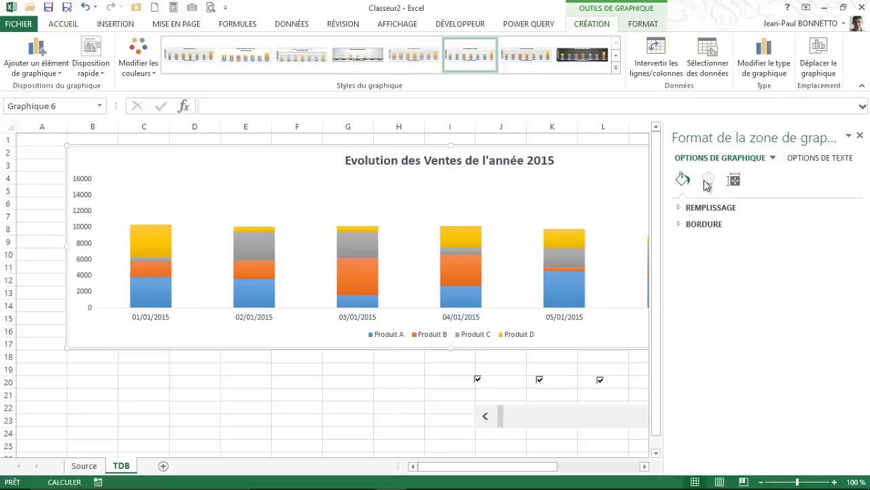
{"action": "left_click", "coordinate": [707, 181]}
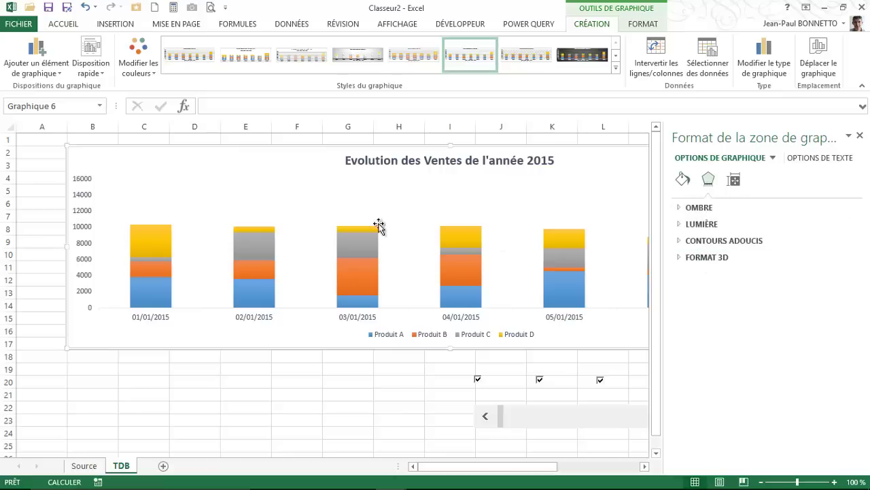
{"action": "left_click", "coordinate": [83, 197]}
Format the vertical axis numbers as Monétaire currency with 0 decimal places
{"action": "right_click", "coordinate": [83, 198]}
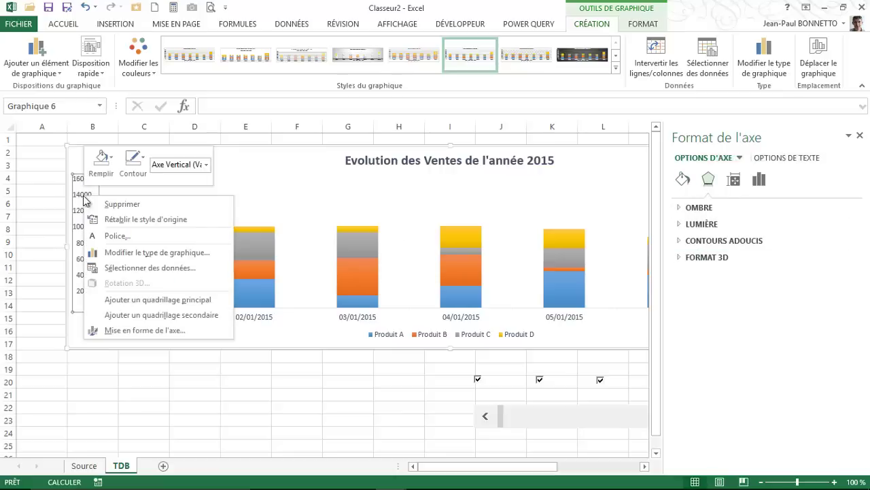
{"action": "left_click", "coordinate": [139, 330]}
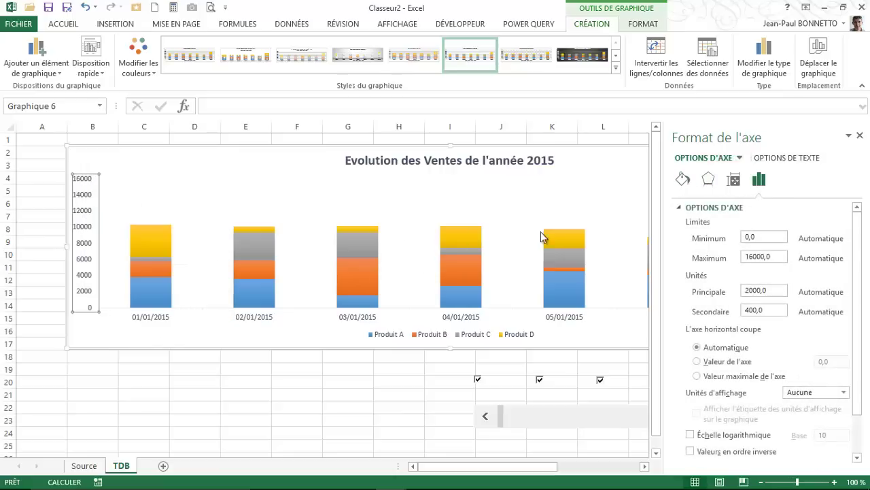
{"action": "scroll", "coordinate": [737, 284], "scroll_direction": "down", "scroll_amount": 2}
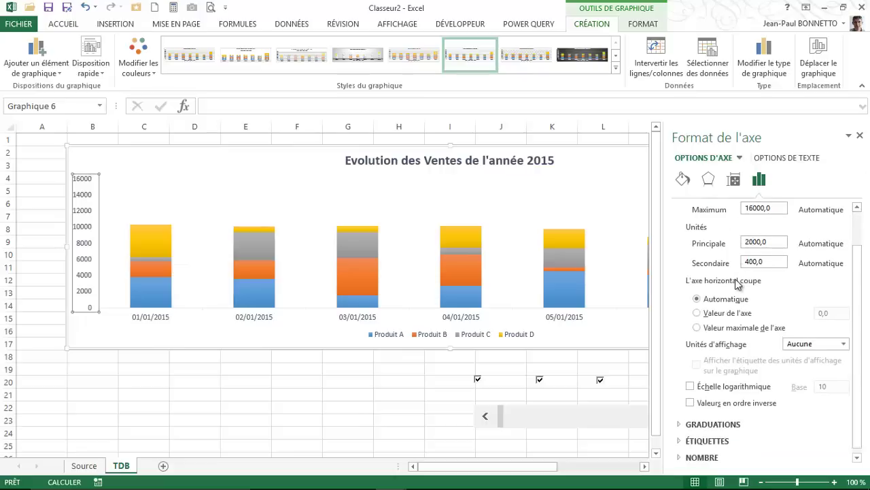
{"action": "left_click", "coordinate": [682, 458]}
{"action": "left_click", "coordinate": [858, 458]}
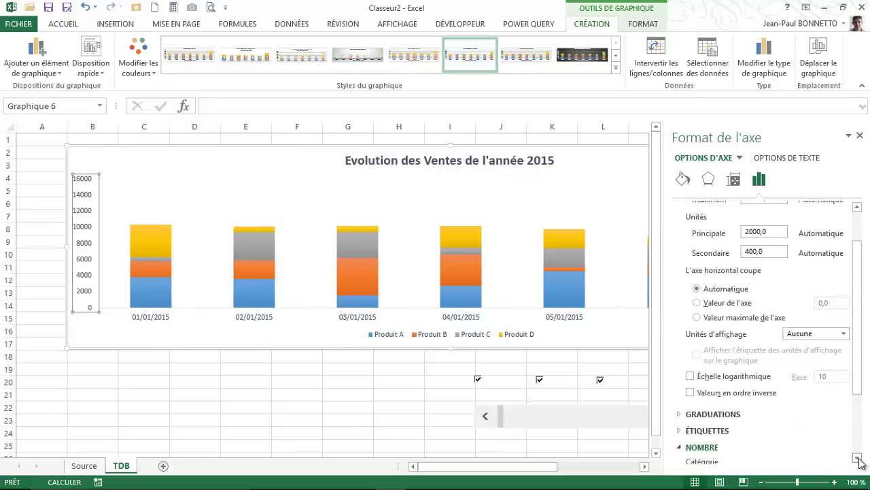
{"action": "left_click", "coordinate": [858, 458]}
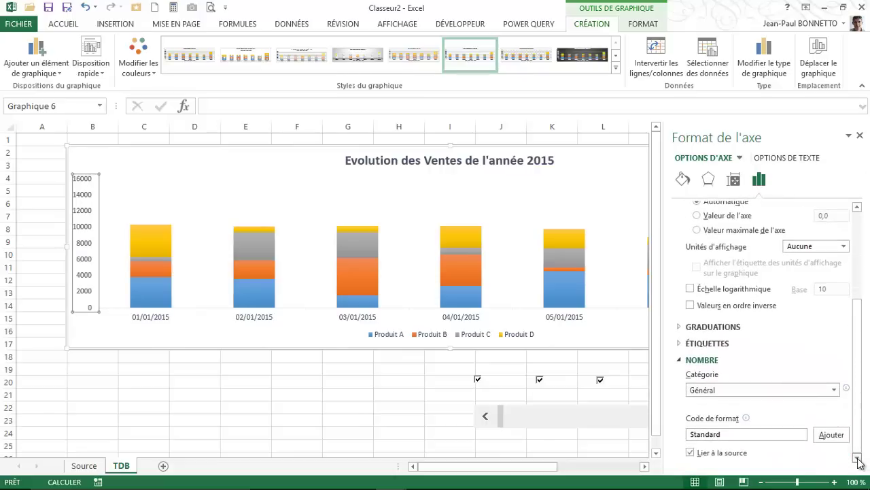
{"action": "left_click", "coordinate": [835, 390]}
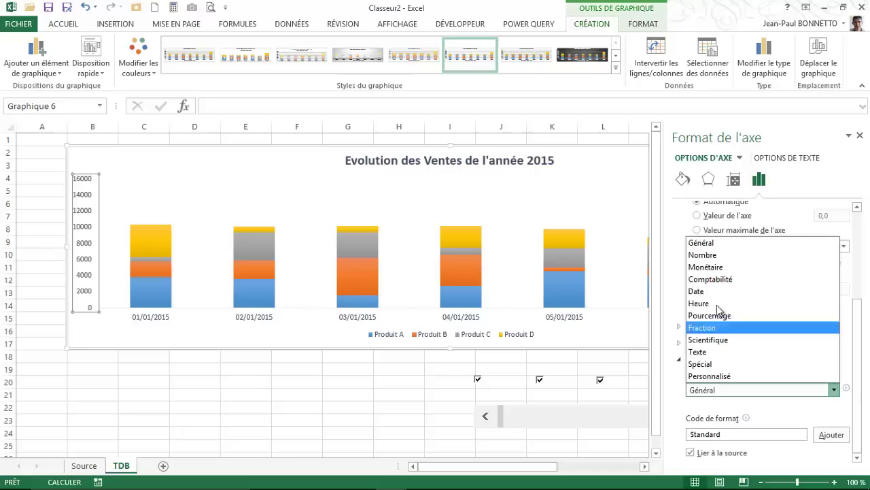
{"action": "left_click", "coordinate": [705, 267]}
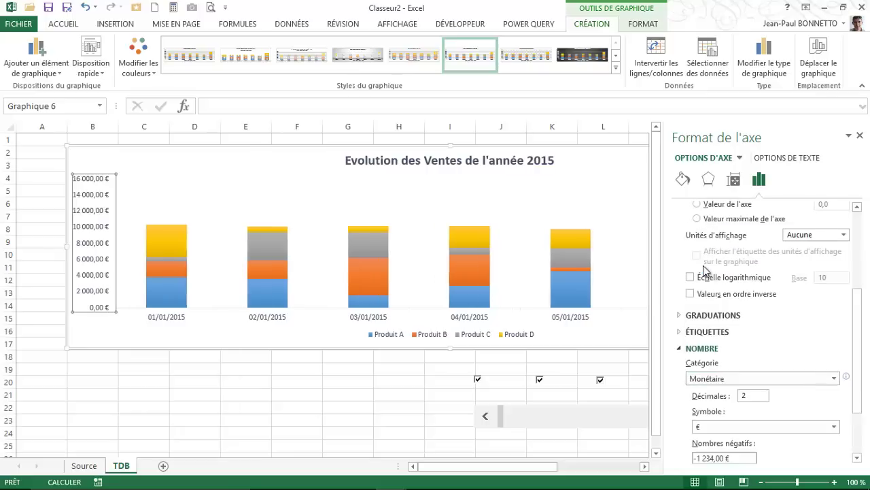
{"action": "left_click", "coordinate": [734, 396]}
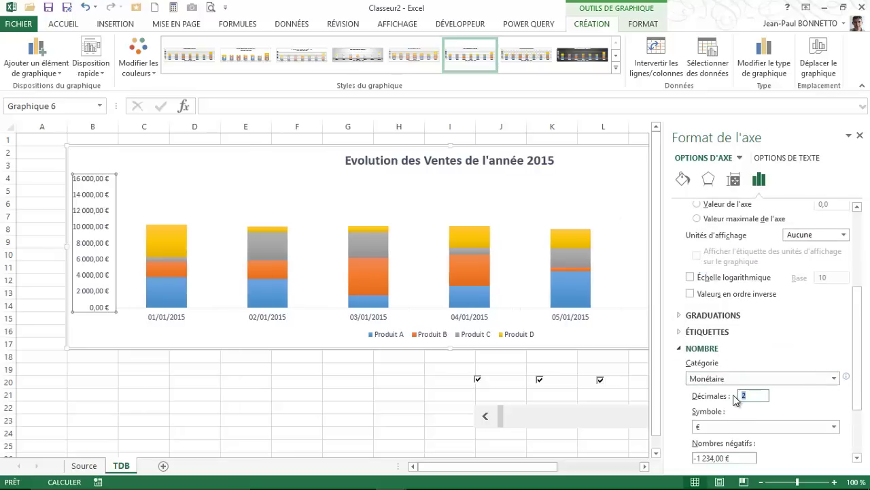
{"action": "type", "text": "0"}
{"action": "left_click", "coordinate": [682, 422]}
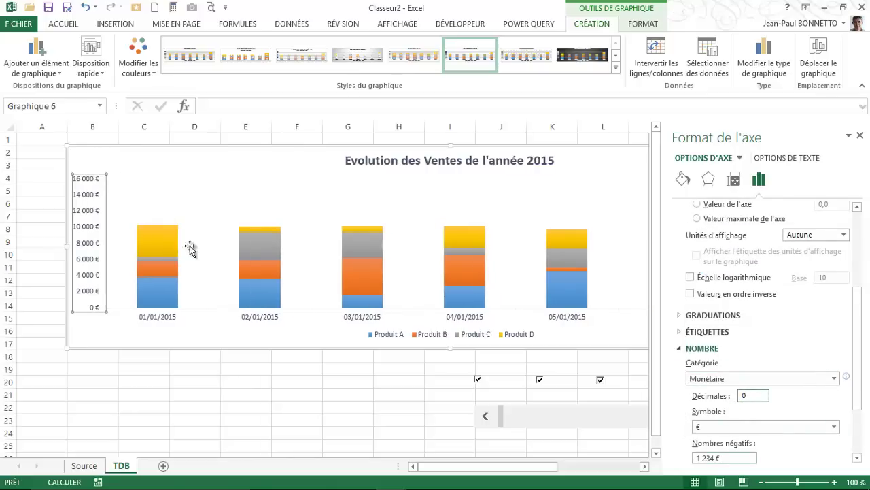
Keep axis labels beside the axis and set major tick marks to À l'extérieur
{"action": "scroll", "coordinate": [737, 362], "scroll_direction": "down", "scroll_amount": 3}
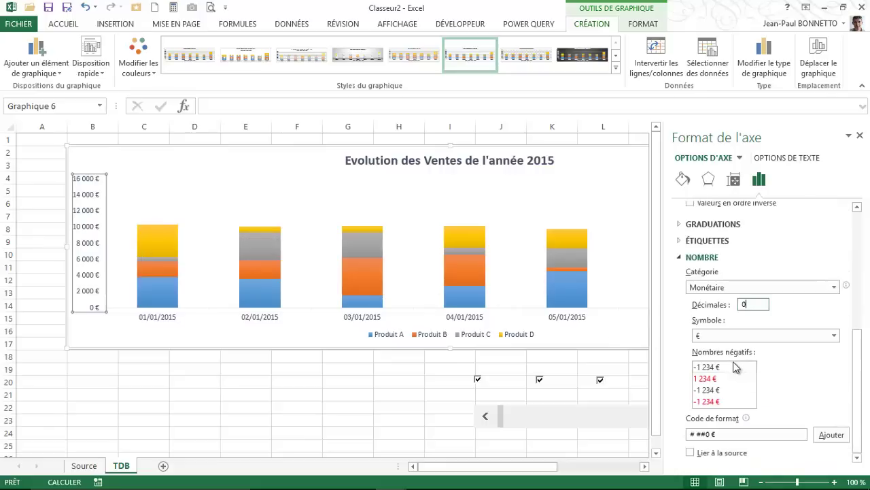
{"action": "scroll", "coordinate": [727, 354], "scroll_direction": "up", "scroll_amount": 2}
{"action": "scroll", "coordinate": [693, 319], "scroll_direction": "up", "scroll_amount": 2}
{"action": "left_click", "coordinate": [680, 301]}
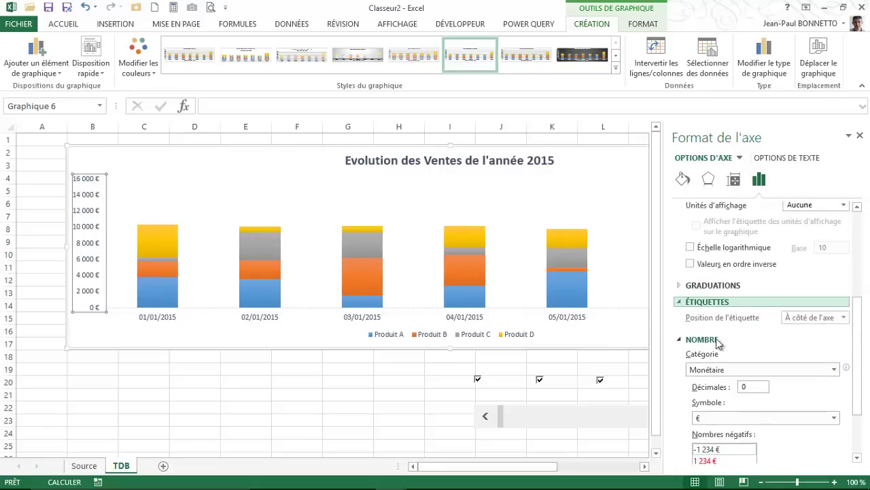
{"action": "scroll", "coordinate": [735, 433], "scroll_direction": "down", "scroll_amount": 1}
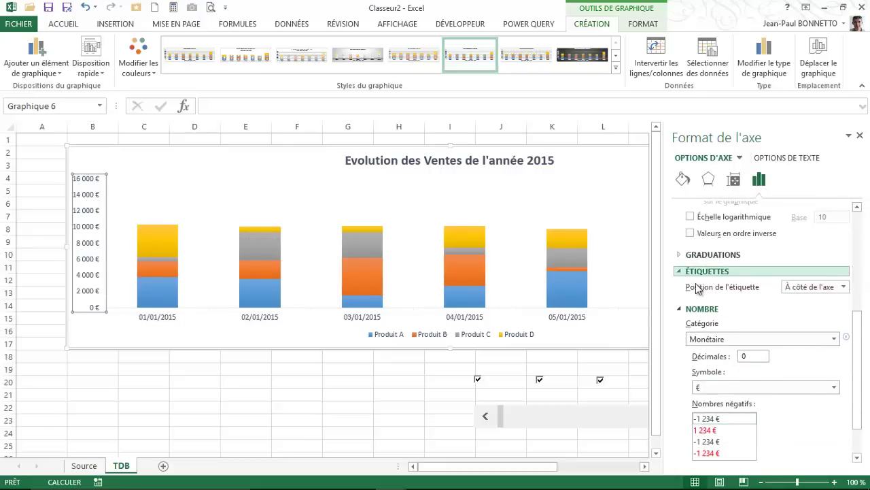
{"action": "left_click", "coordinate": [852, 289]}
{"action": "left_click", "coordinate": [844, 289]}
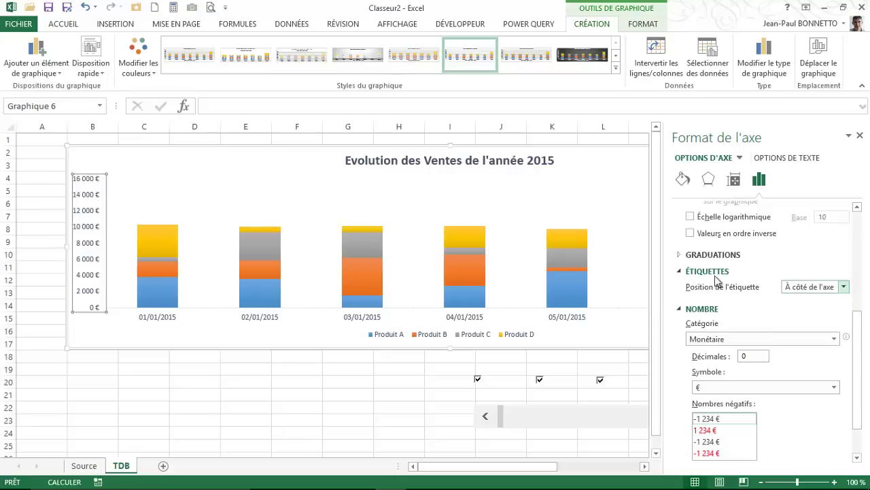
{"action": "left_click", "coordinate": [680, 272]}
{"action": "left_click", "coordinate": [679, 254]}
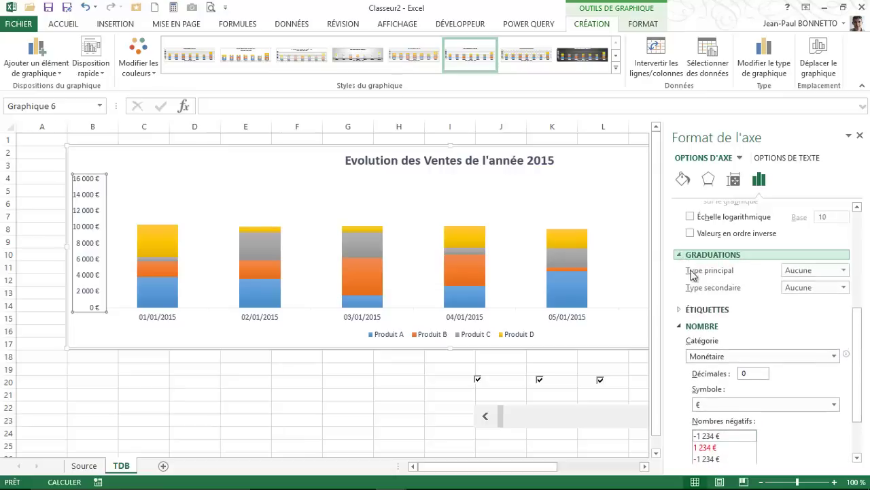
{"action": "left_click", "coordinate": [821, 271]}
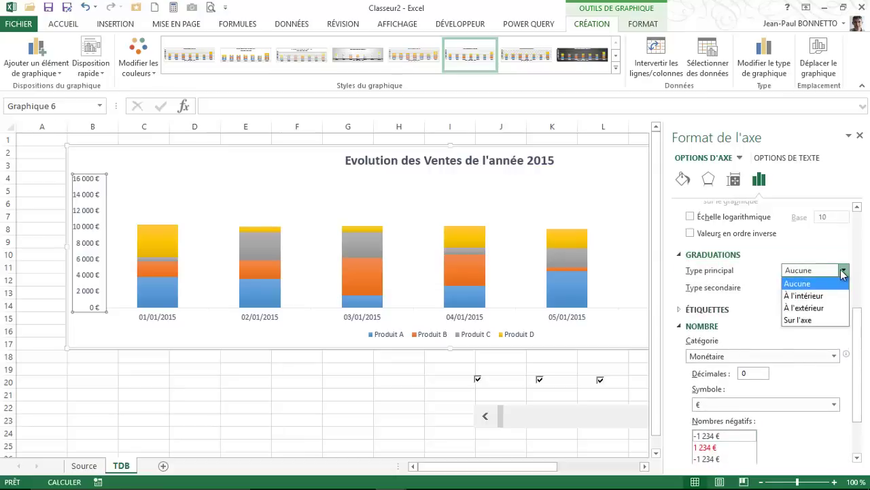
{"action": "left_click", "coordinate": [805, 308]}
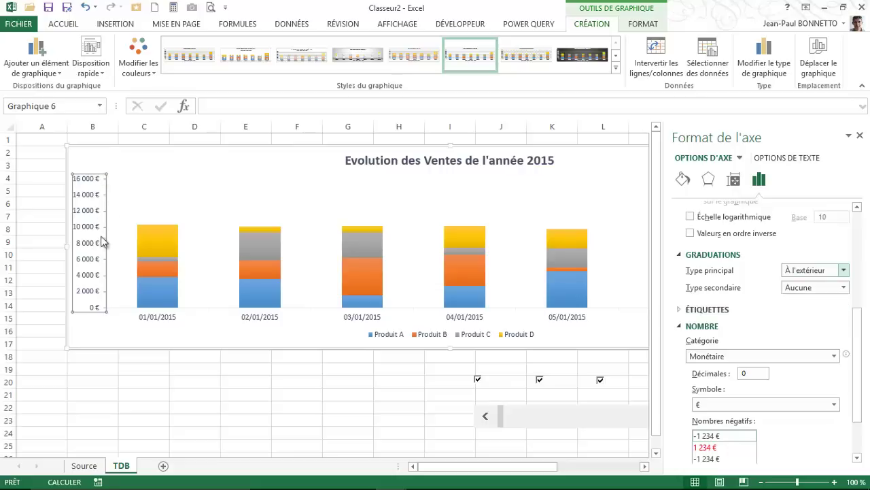
Select the horizontal date axis and close the axis formatting pane
{"action": "left_click", "coordinate": [275, 316]}
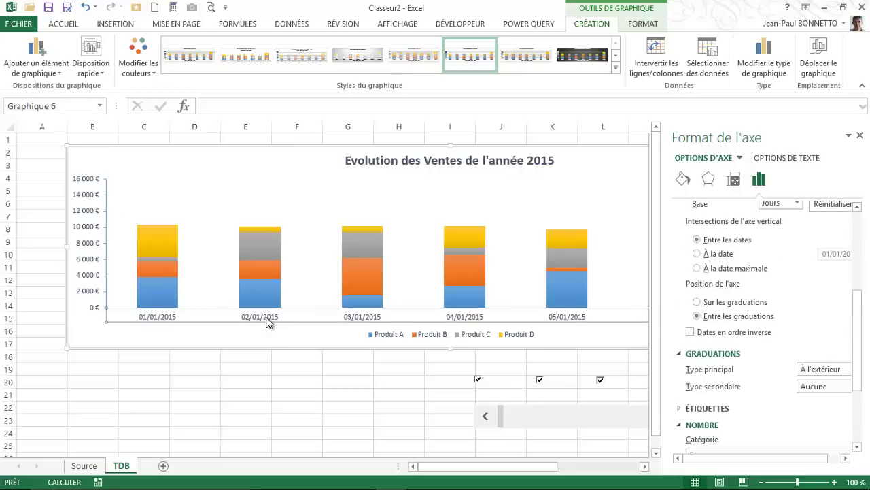
{"action": "left_click", "coordinate": [859, 135]}
{"action": "left_click", "coordinate": [643, 25]}
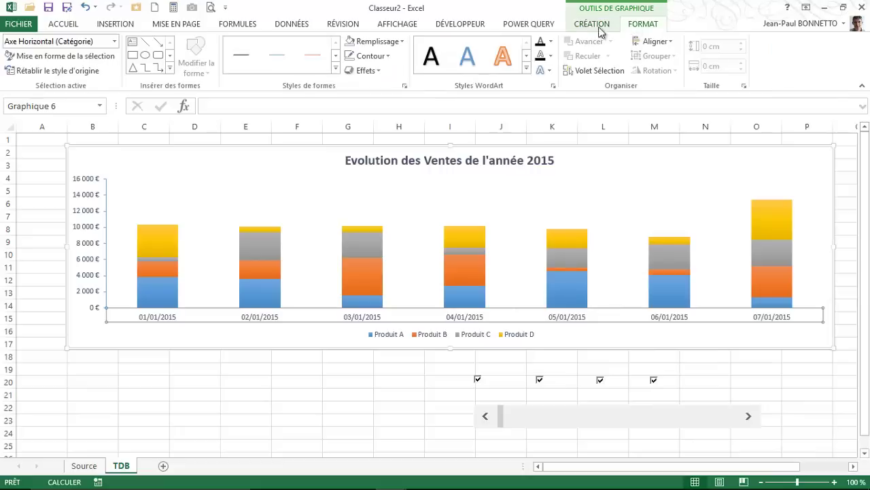
Make the date axis labels bold at font size 10,5, then deselect the chart via cell H20
{"action": "left_click", "coordinate": [68, 25]}
{"action": "left_click", "coordinate": [71, 65]}
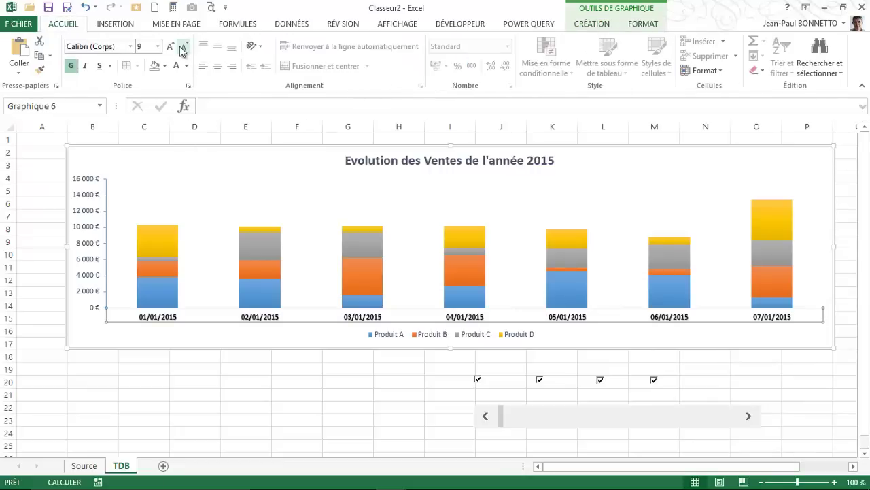
{"action": "left_click", "coordinate": [170, 47]}
{"action": "left_click", "coordinate": [170, 46]}
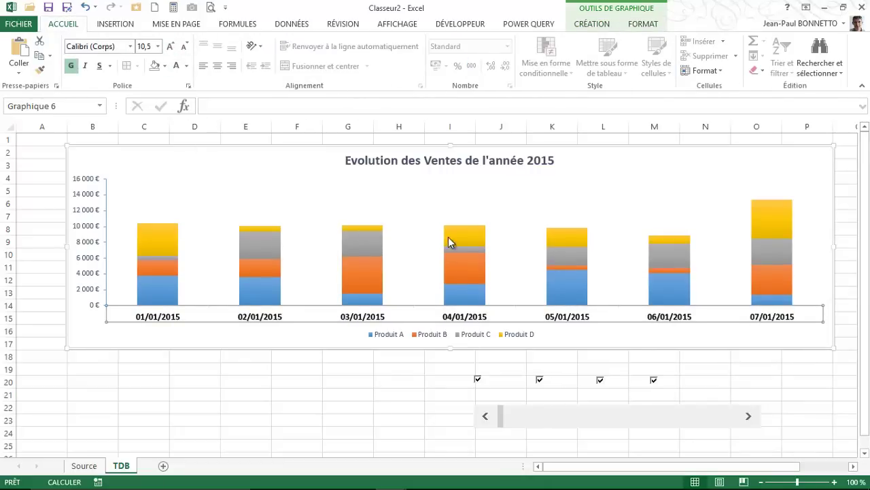
{"action": "left_click", "coordinate": [472, 219]}
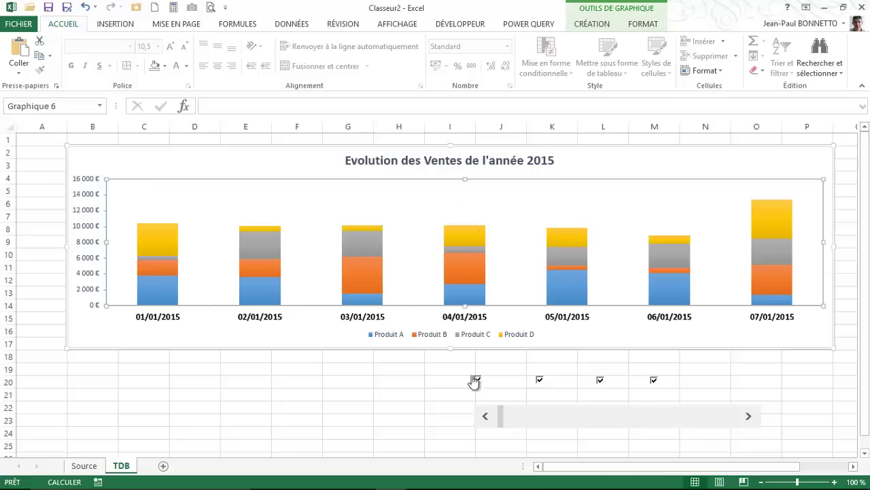
{"action": "left_click", "coordinate": [479, 156]}
{"action": "left_click", "coordinate": [385, 383]}
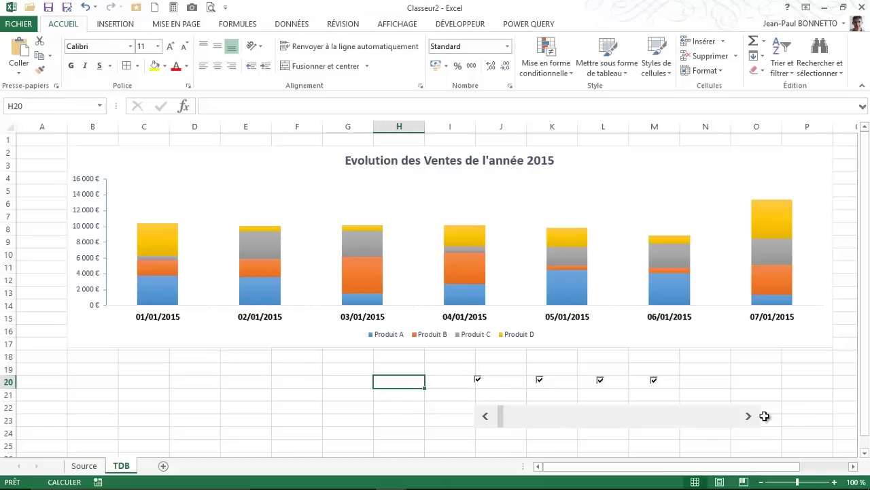
Scroll the chart's seven-day window forward until it shows 29/03/2015 to 04/04/2015
{"action": "left_click", "coordinate": [750, 416]}
{"action": "left_click", "coordinate": [749, 418]}
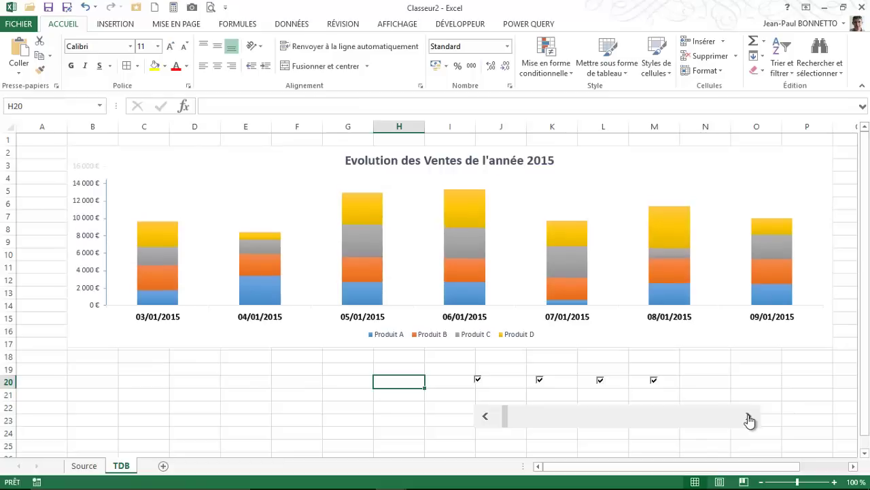
{"action": "left_click", "coordinate": [750, 416]}
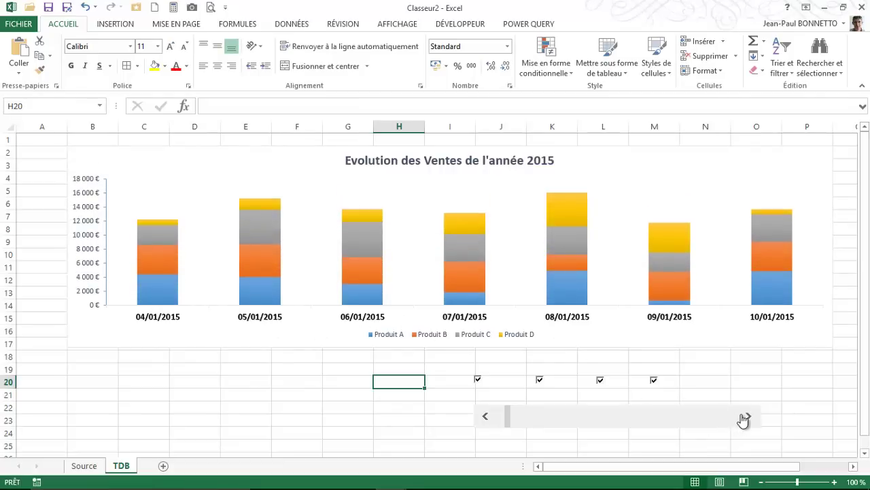
{"action": "left_click", "coordinate": [744, 417]}
{"action": "mouse_move", "coordinate": [507, 416]}
{"action": "left_mouse_down"}
{"action": "mouse_move", "coordinate": [603, 424]}
{"action": "mouse_move", "coordinate": [672, 416]}
{"action": "mouse_move", "coordinate": [616, 416]}
{"action": "mouse_move", "coordinate": [728, 417]}
{"action": "left_mouse_up"}
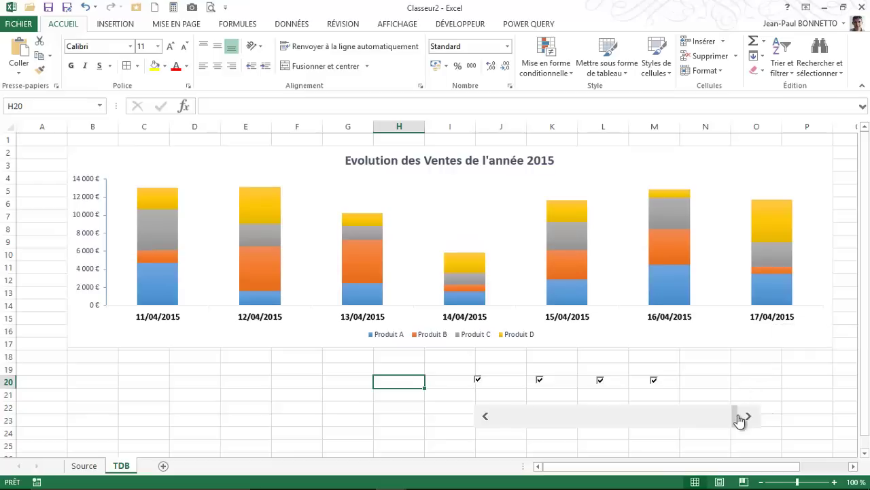
{"action": "left_click_drag", "start_coordinate": [738, 416], "coordinate": [707, 416]}
Change the date scrollbar's Valeur maximale from 100 to 355 in Format de contrôle
{"action": "right_click", "coordinate": [636, 414]}
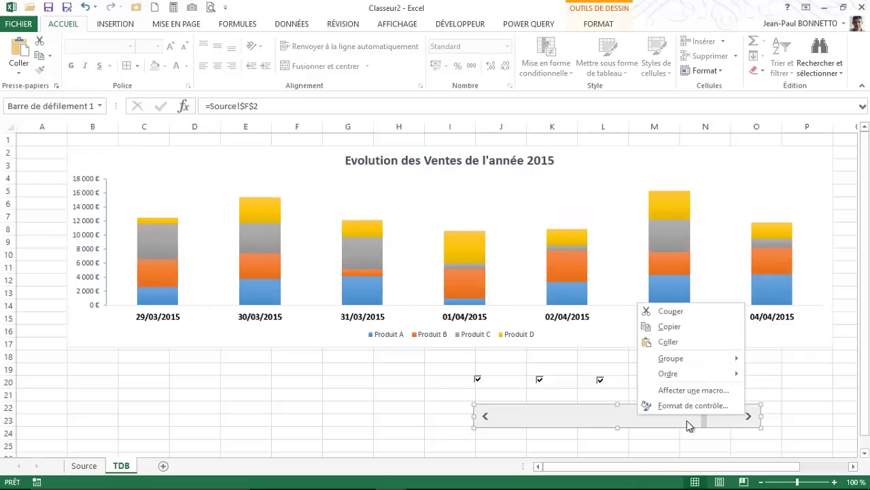
{"action": "left_click", "coordinate": [689, 404]}
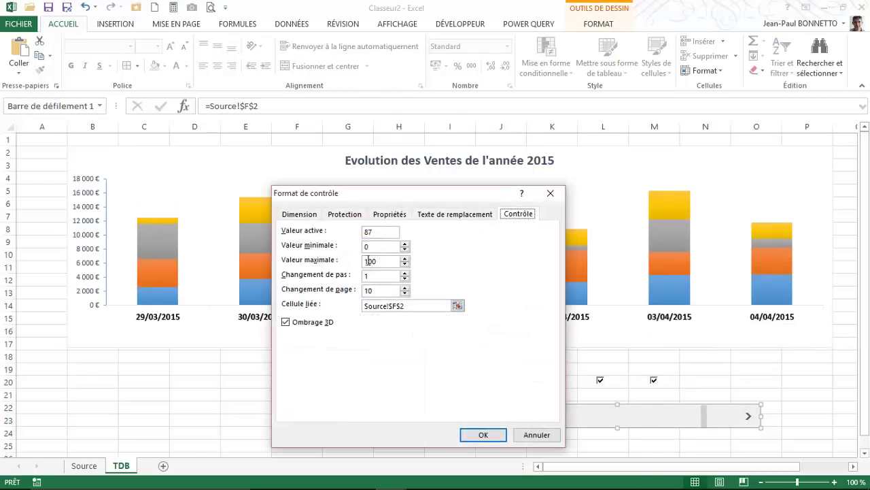
{"action": "left_click_drag", "start_coordinate": [373, 262], "coordinate": [346, 264]}
{"action": "left_click", "coordinate": [483, 435]}
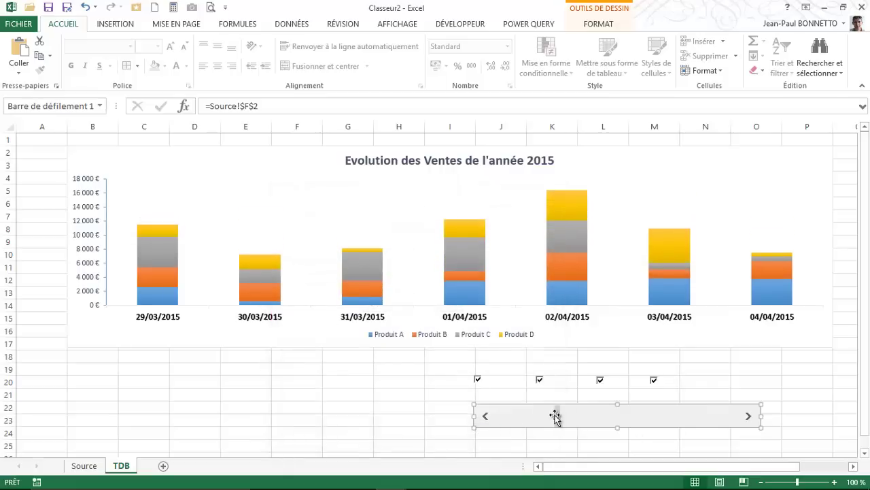
Drag the scrollbar thumb right so the chart shows 22/12/2015 to 28/12/2015
{"action": "left_click_drag", "start_coordinate": [555, 416], "coordinate": [539, 416]}
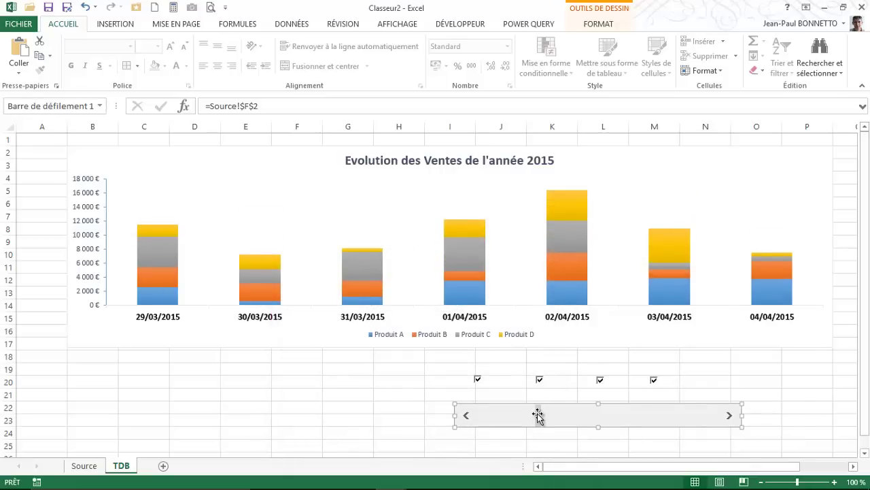
{"action": "left_click", "coordinate": [538, 442]}
{"action": "left_click_drag", "start_coordinate": [547, 417], "coordinate": [716, 416]}
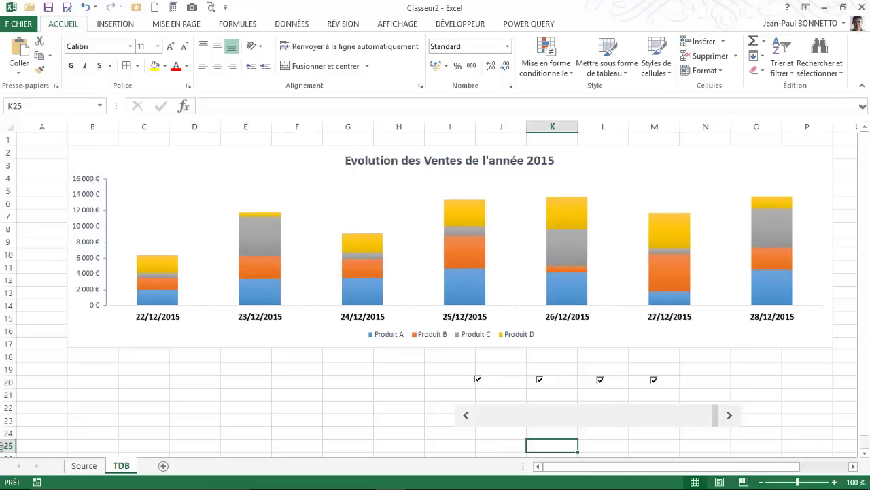
{"action": "left_click", "coordinate": [84, 465]}
{"action": "scroll", "coordinate": [51, 415], "scroll_direction": "down", "scroll_amount": 11}
{"action": "scroll", "coordinate": [51, 415], "scroll_direction": "down", "scroll_amount": 12}
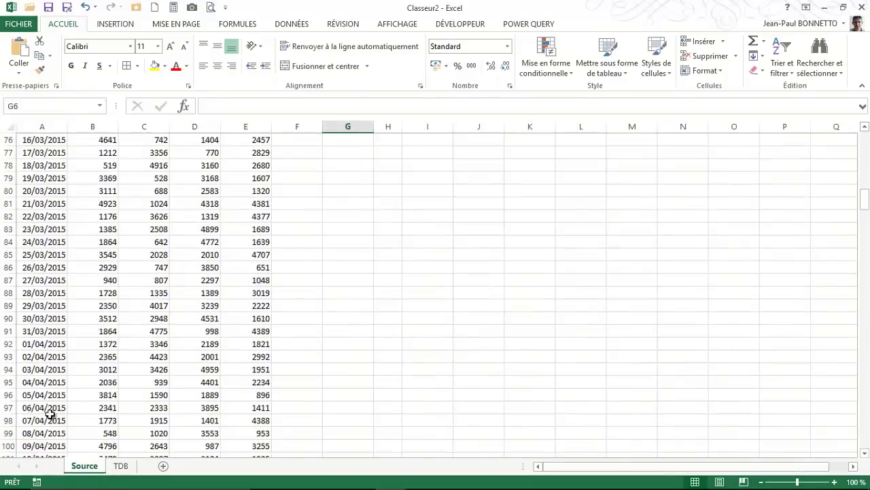
{"action": "scroll", "coordinate": [51, 414], "scroll_direction": "down", "scroll_amount": 13}
{"action": "scroll", "coordinate": [51, 413], "scroll_direction": "down", "scroll_amount": 6}
{"action": "scroll", "coordinate": [52, 401], "scroll_direction": "down", "scroll_amount": 9}
{"action": "scroll", "coordinate": [52, 386], "scroll_direction": "down", "scroll_amount": 5}
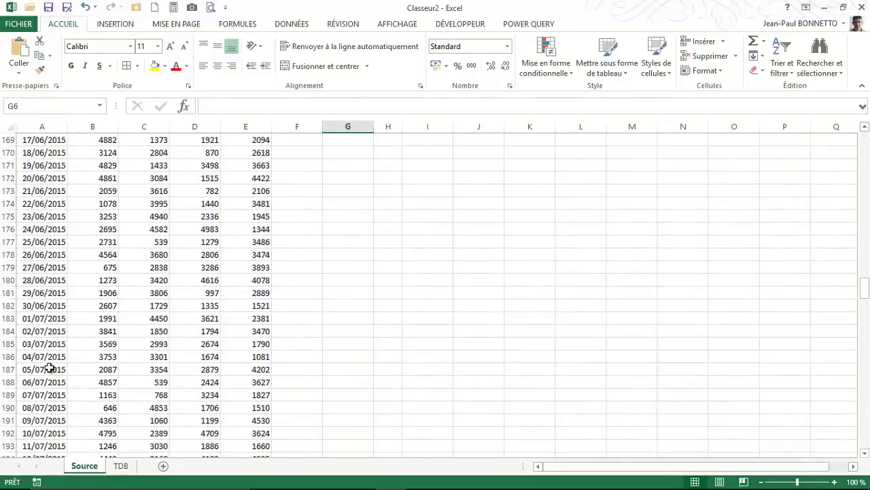
{"action": "left_click", "coordinate": [50, 368]}
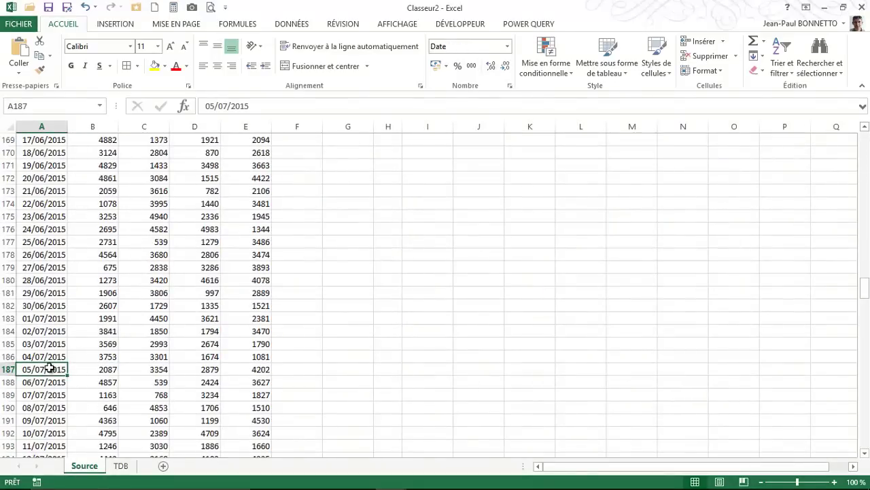
{"action": "key", "text": "ctrl+End"}
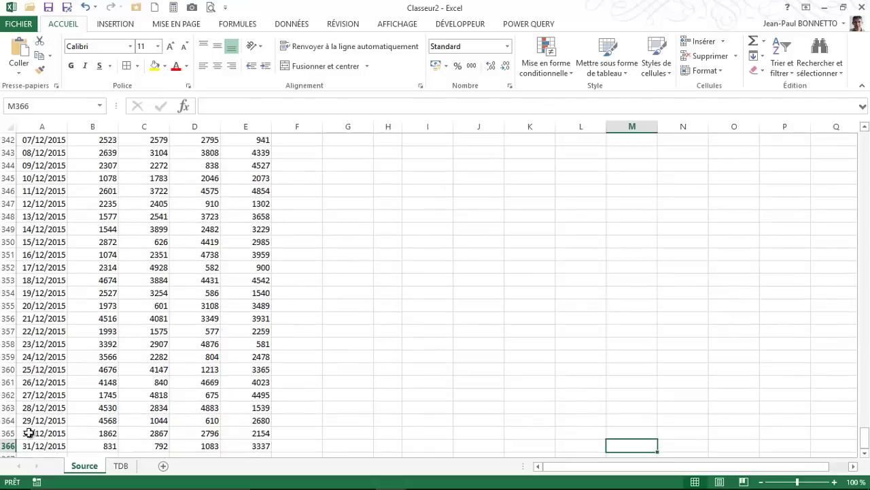
{"action": "left_click", "coordinate": [56, 445]}
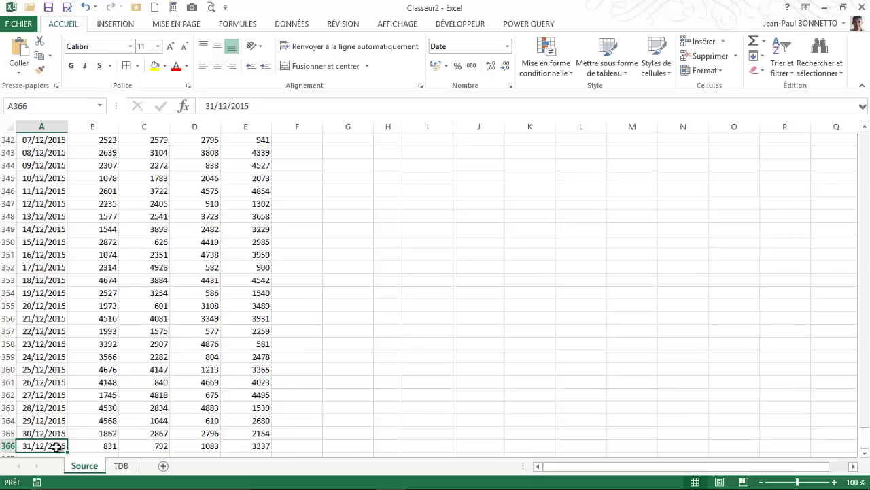
{"action": "key", "text": "ctrl+Page_Down"}
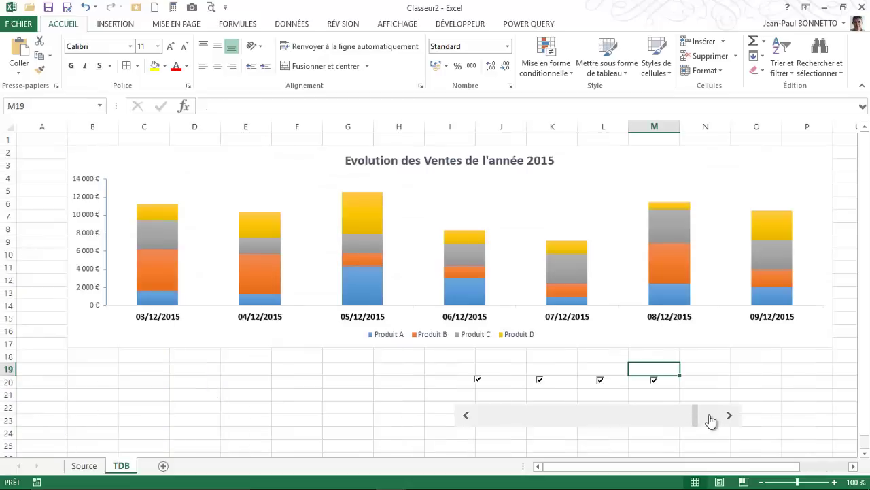
Push the scrollbar to its far right end, reaching only 24/12–30/12/2015
{"action": "left_click", "coordinate": [729, 416]}
{"action": "left_click_drag", "start_coordinate": [695, 418], "coordinate": [721, 417]}
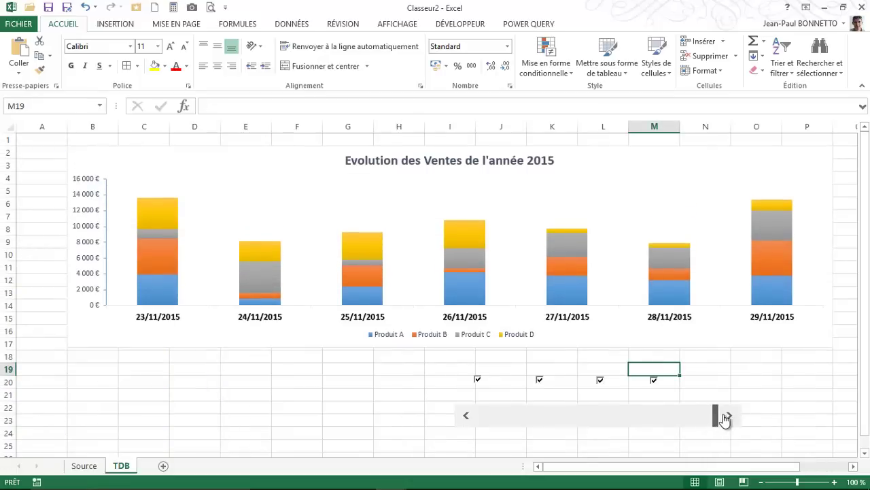
{"action": "left_click", "coordinate": [733, 418]}
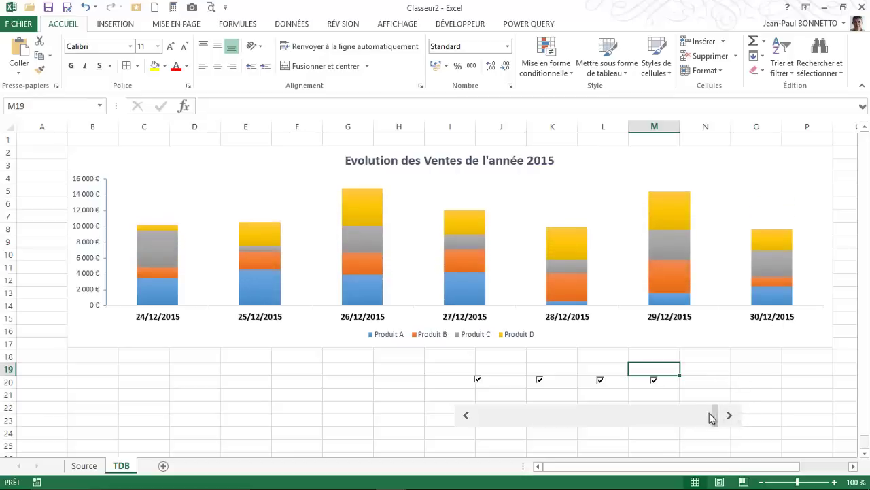
Set the date scrollbar's Valeur maximale to 358 in Format de contrôle
{"action": "right_click", "coordinate": [616, 420]}
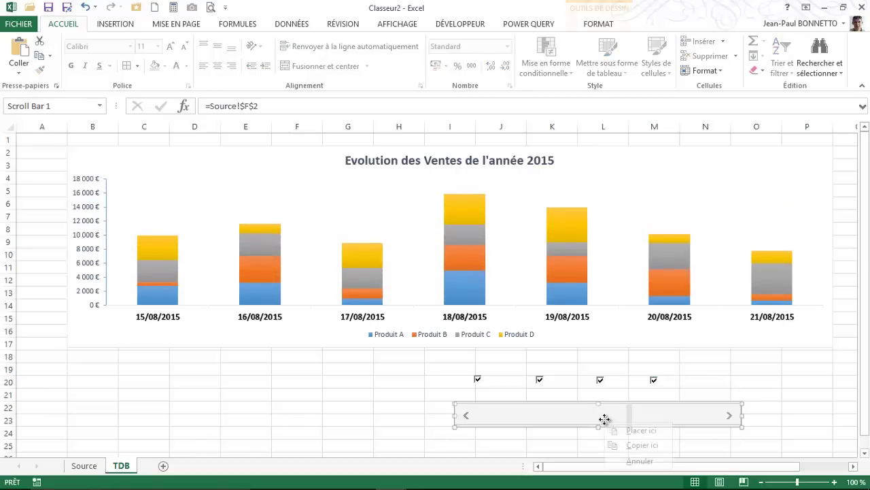
{"action": "left_click", "coordinate": [632, 457]}
{"action": "right_click", "coordinate": [608, 413]}
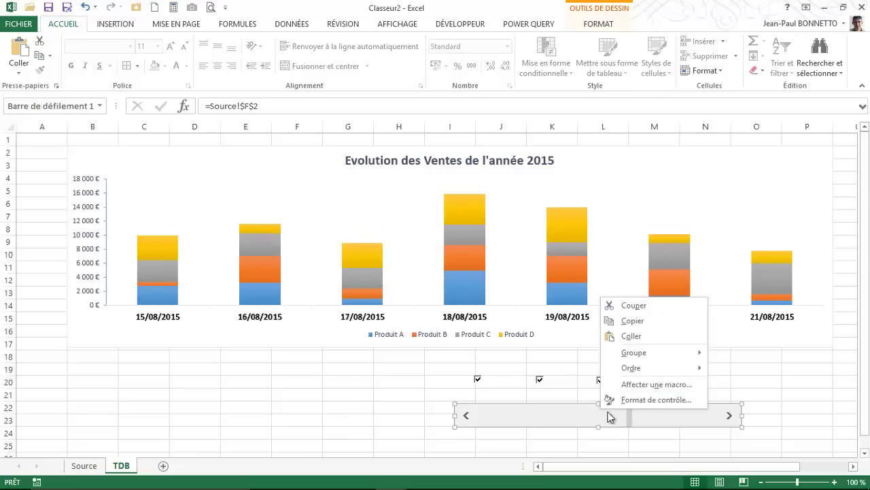
{"action": "left_click", "coordinate": [627, 402]}
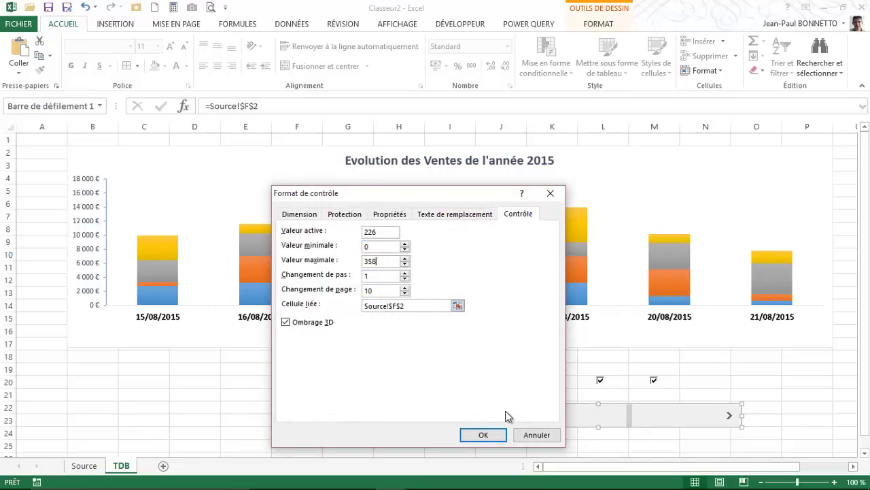
{"action": "left_click", "coordinate": [488, 434]}
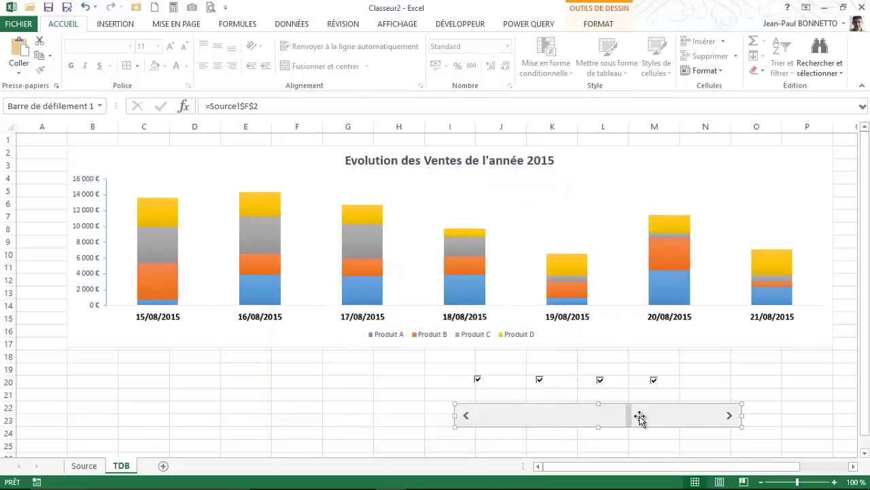
Step the chart to the last week of 2015, then drag back to 01/01–07/01/2015
{"action": "mouse_move", "coordinate": [639, 414]}
{"action": "left_mouse_down"}
{"action": "mouse_move", "coordinate": [723, 413]}
{"action": "mouse_move", "coordinate": [623, 413]}
{"action": "left_mouse_up"}
{"action": "left_click", "coordinate": [625, 447]}
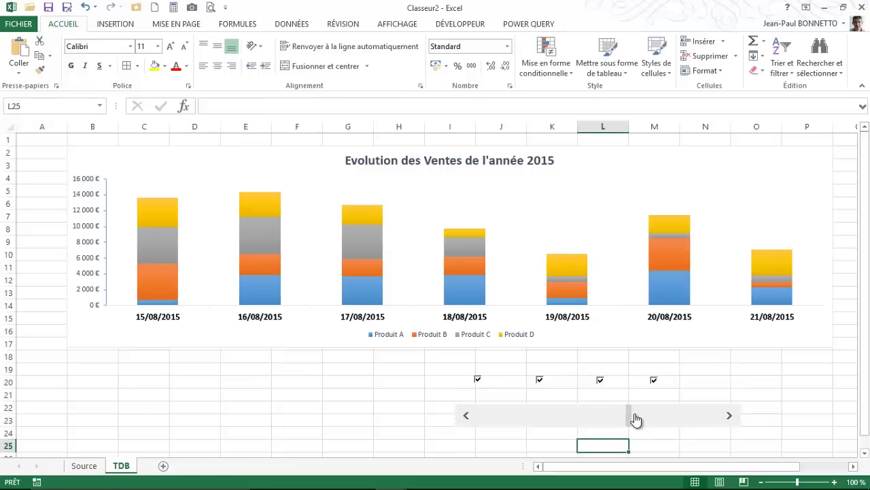
{"action": "left_click", "coordinate": [703, 416]}
{"action": "left_click", "coordinate": [711, 416]}
{"action": "left_click", "coordinate": [729, 417]}
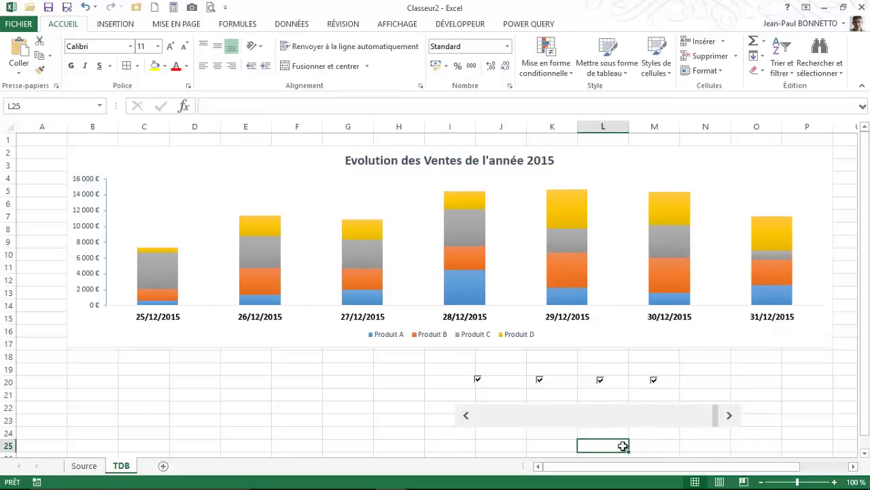
{"action": "left_click_drag", "start_coordinate": [714, 415], "coordinate": [447, 410]}
Hide Produit B and Produit C from the chart, then show them again
{"action": "left_click", "coordinate": [540, 381]}
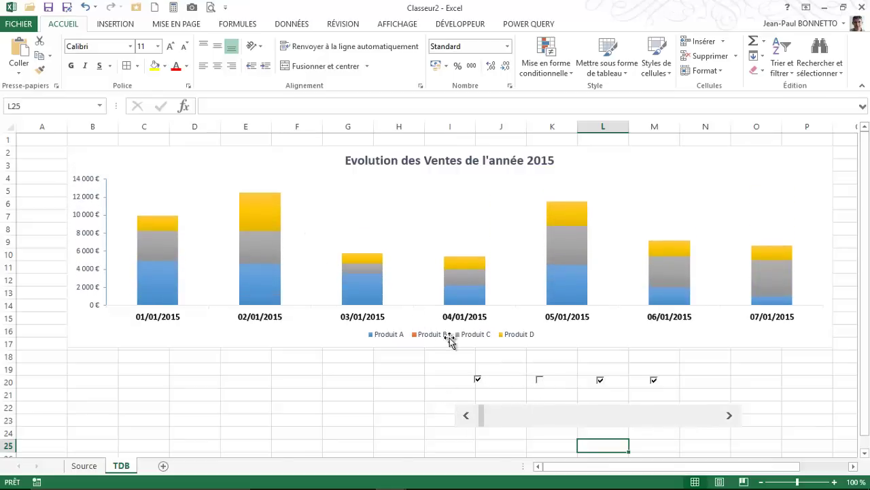
{"action": "left_click", "coordinate": [601, 382]}
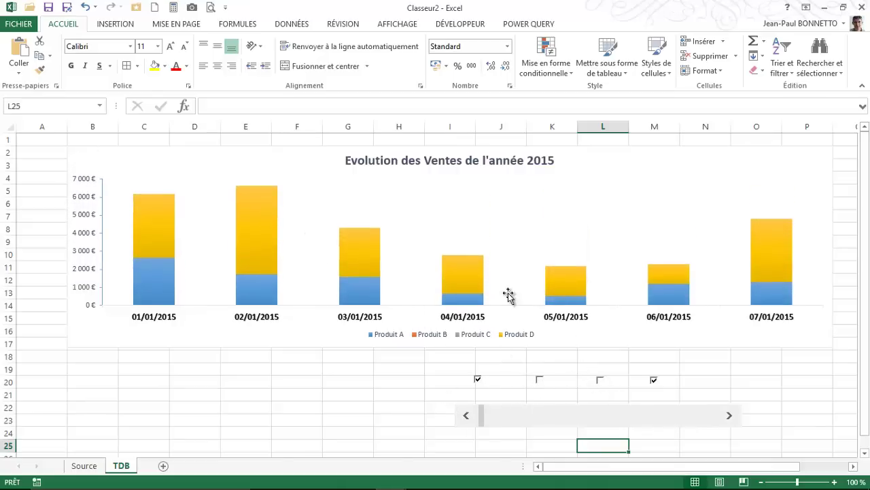
{"action": "left_click", "coordinate": [540, 381]}
{"action": "left_click", "coordinate": [601, 382]}
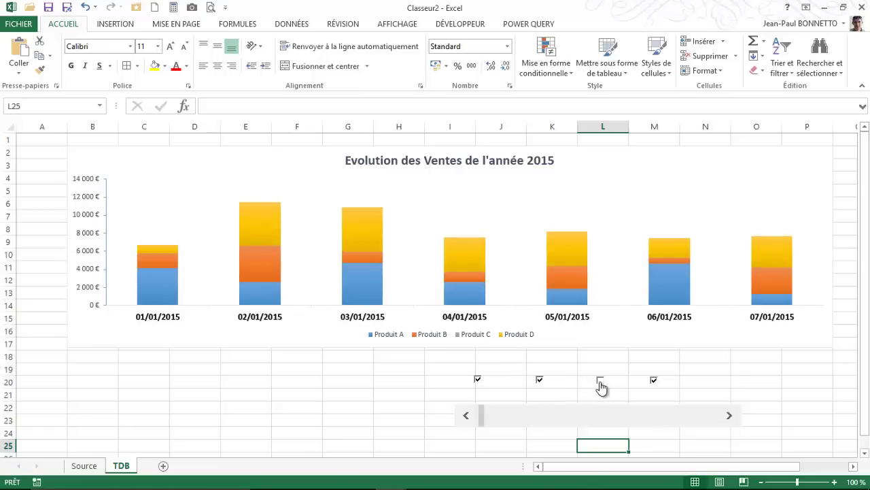
Label the first checkbox Produit A and move it below the chart
{"action": "right_click", "coordinate": [491, 382]}
{"action": "key", "text": "Escape"}
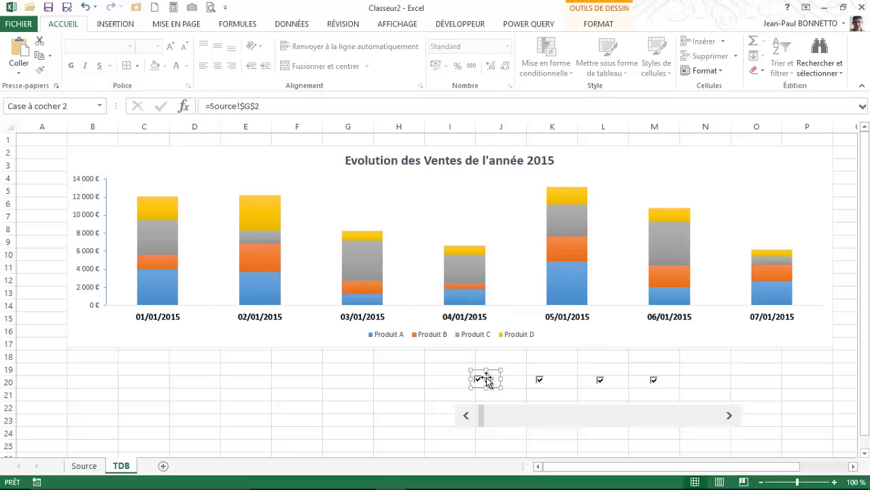
{"action": "left_click", "coordinate": [547, 411]}
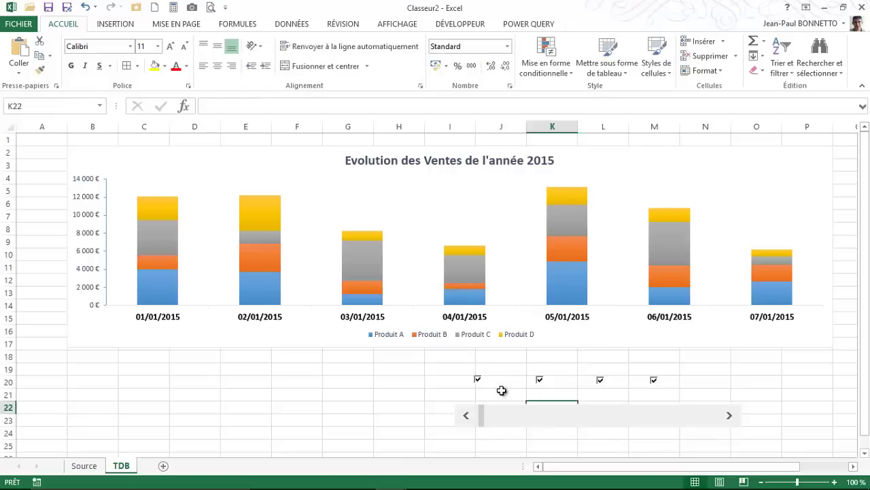
{"action": "left_click", "coordinate": [478, 381]}
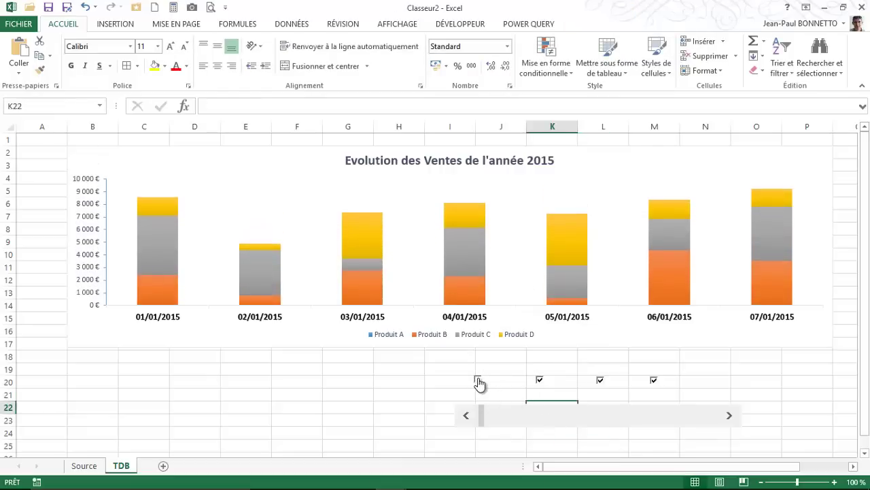
{"action": "left_click", "coordinate": [479, 381]}
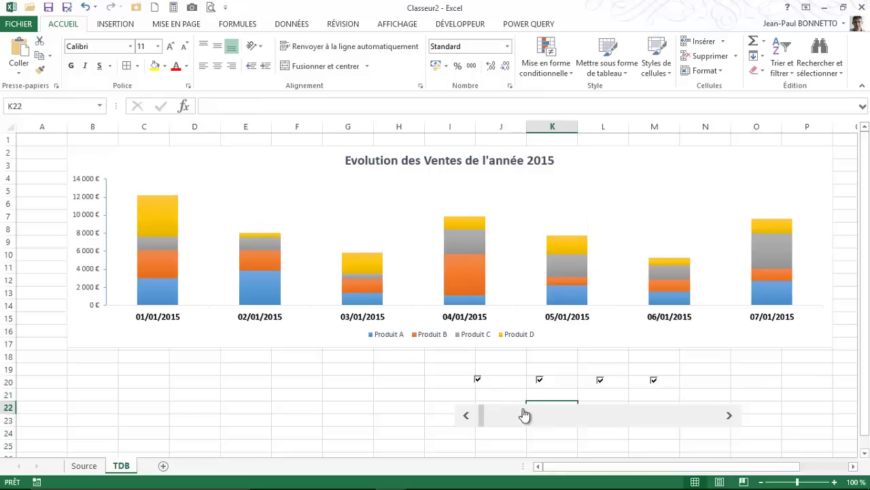
{"action": "left_click", "coordinate": [488, 381], "text": "ctrl"}
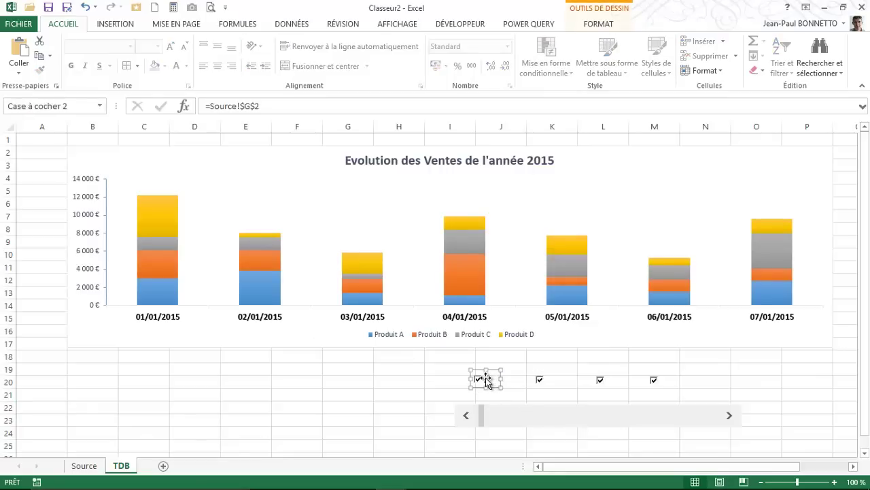
{"action": "left_click", "coordinate": [485, 377]}
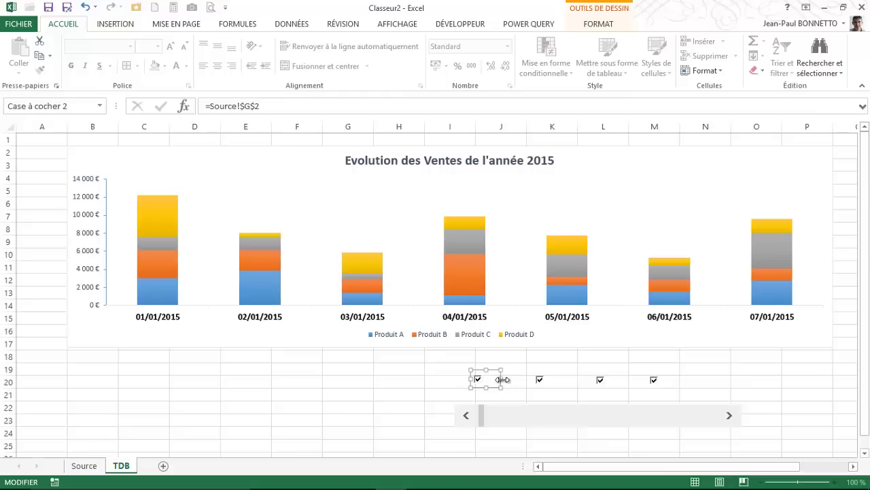
{"action": "mouse_move", "coordinate": [486, 377]}
{"action": "left_mouse_down"}
{"action": "mouse_move", "coordinate": [517, 379]}
{"action": "mouse_move", "coordinate": [473, 386]}
{"action": "left_mouse_up"}
{"action": "left_click_drag", "start_coordinate": [404, 384], "coordinate": [129, 416]}
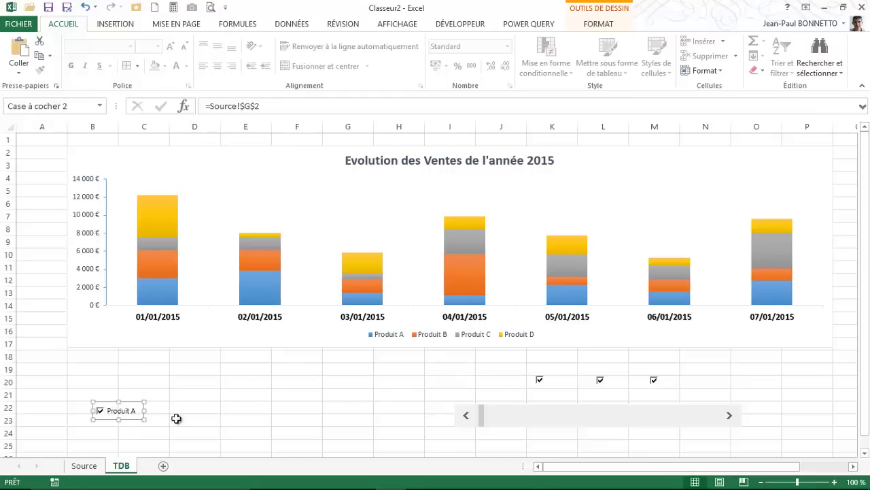
Label the second checkbox Produit B and place it beside Produit A
{"action": "left_click", "coordinate": [548, 380]}
{"action": "right_click", "coordinate": [548, 379]}
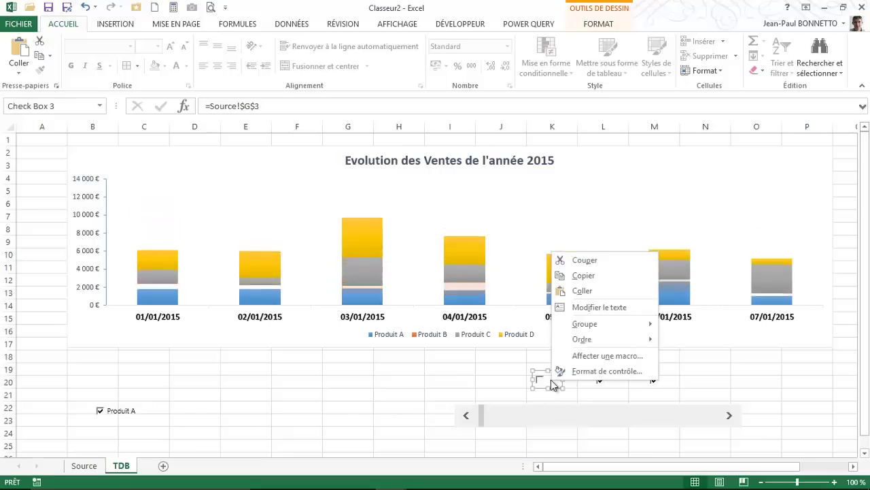
{"action": "key", "text": "Escape"}
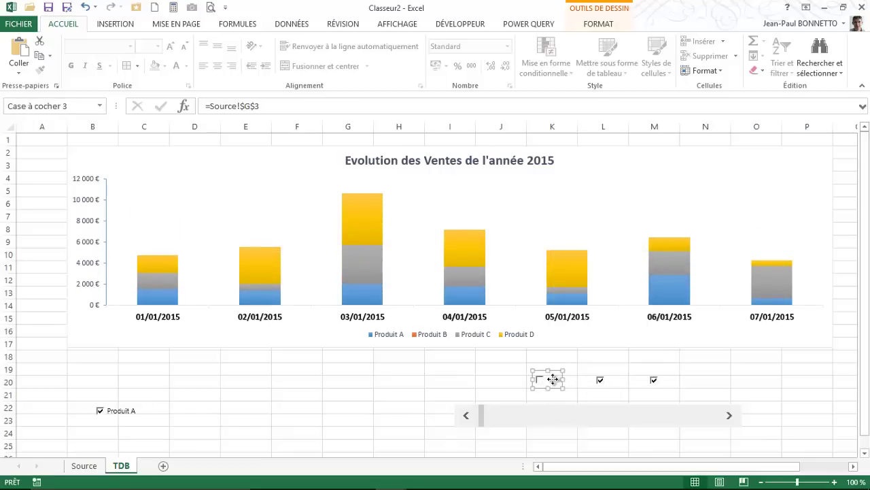
{"action": "left_click_drag", "start_coordinate": [555, 388], "coordinate": [513, 387]}
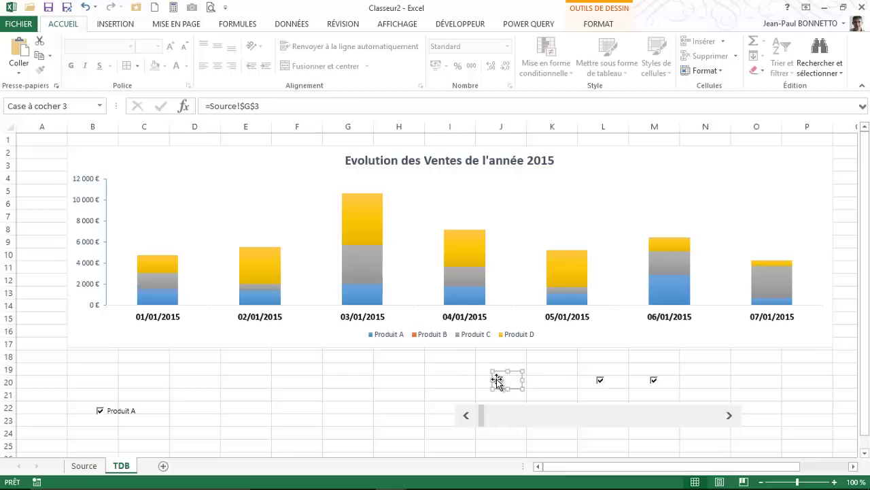
{"action": "left_click", "coordinate": [548, 394]}
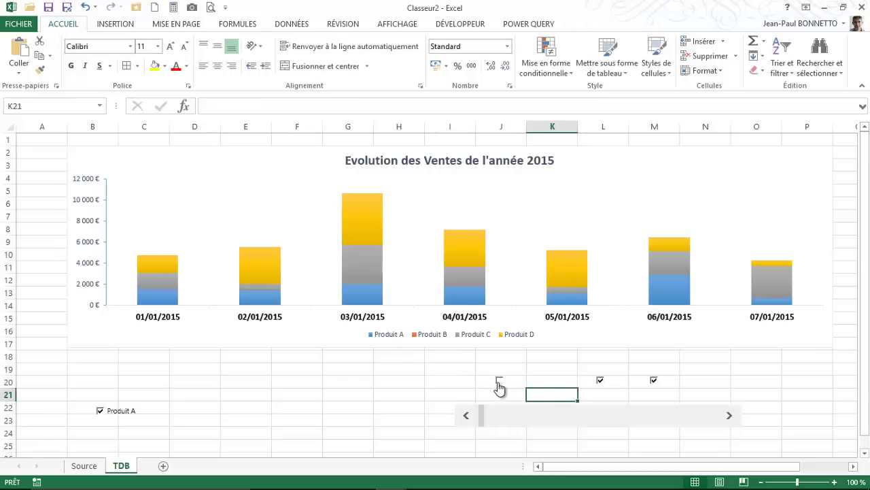
{"action": "left_click", "coordinate": [499, 381]}
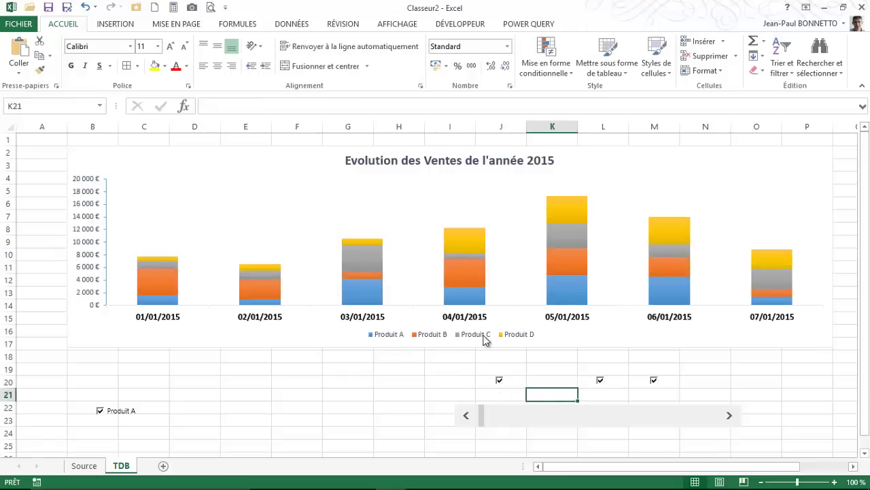
{"action": "right_click", "coordinate": [502, 380]}
{"action": "key", "text": "Escape"}
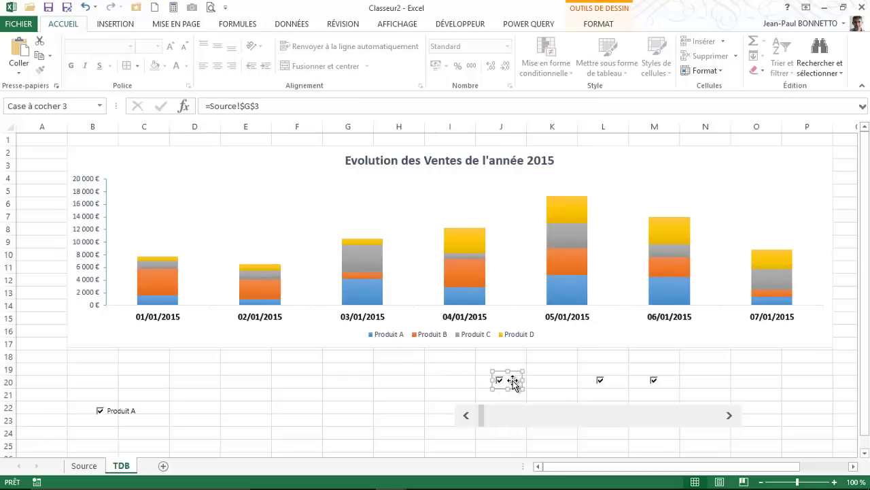
{"action": "left_click", "coordinate": [513, 383]}
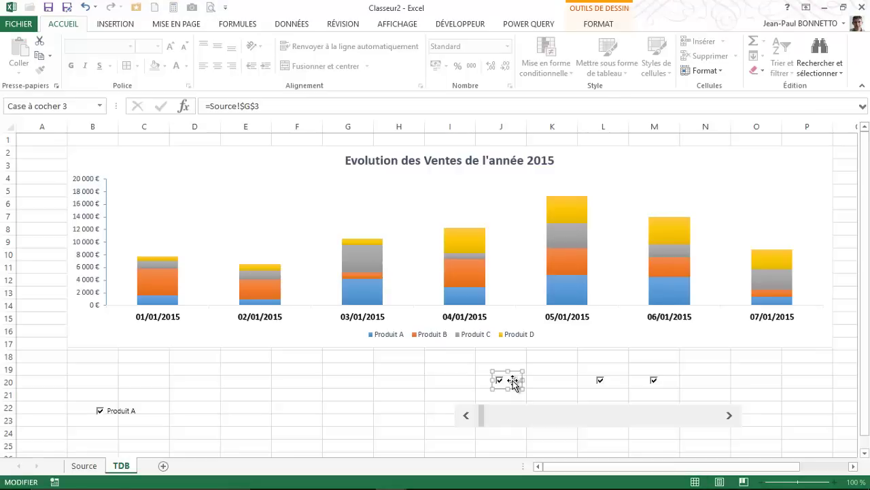
{"action": "mouse_move", "coordinate": [522, 379]}
{"action": "left_mouse_down"}
{"action": "mouse_move", "coordinate": [558, 381]}
{"action": "mouse_move", "coordinate": [215, 418]}
{"action": "left_mouse_up"}
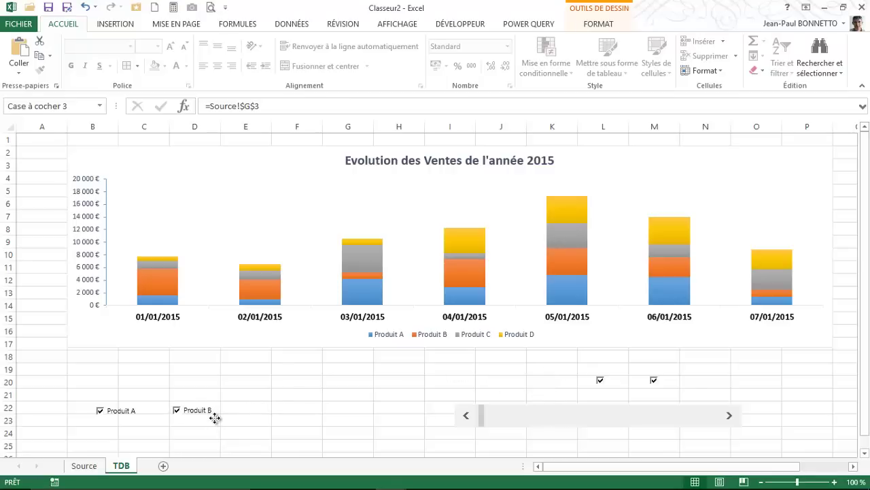
Relabel the third checkbox 'Produit C' and move it next to Produit B
{"action": "right_click", "coordinate": [606, 381]}
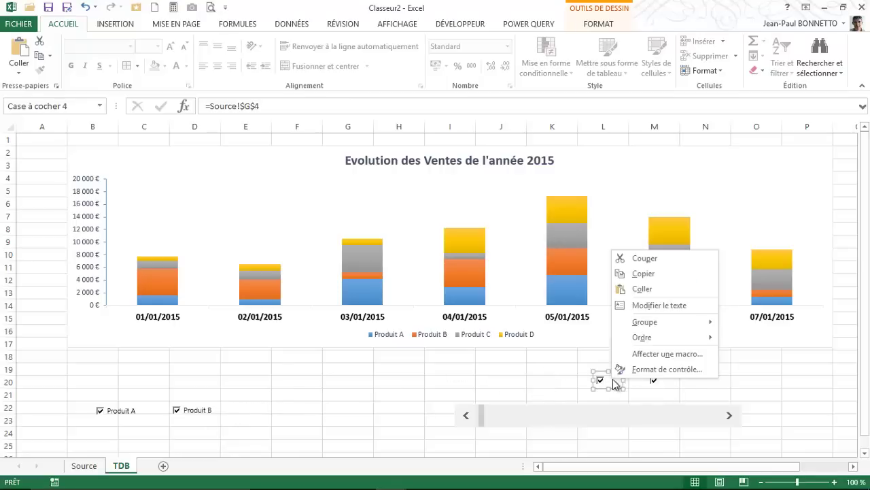
{"action": "key", "text": "Escape"}
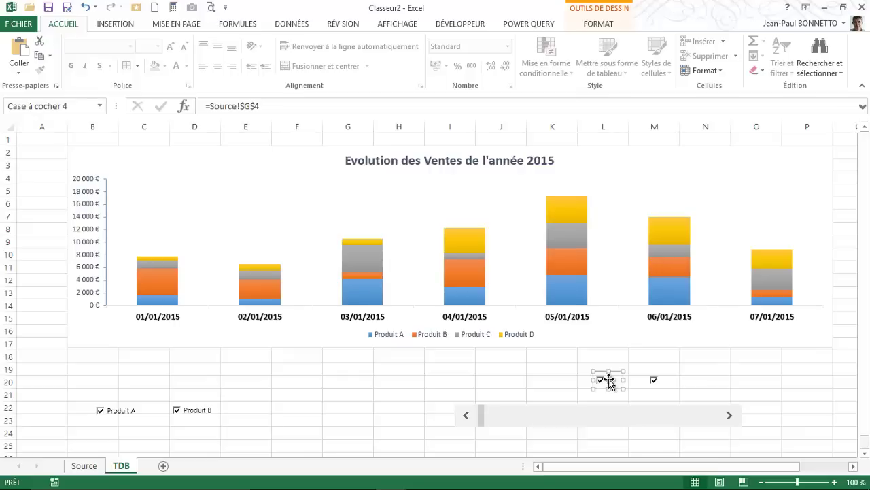
{"action": "left_click", "coordinate": [610, 382]}
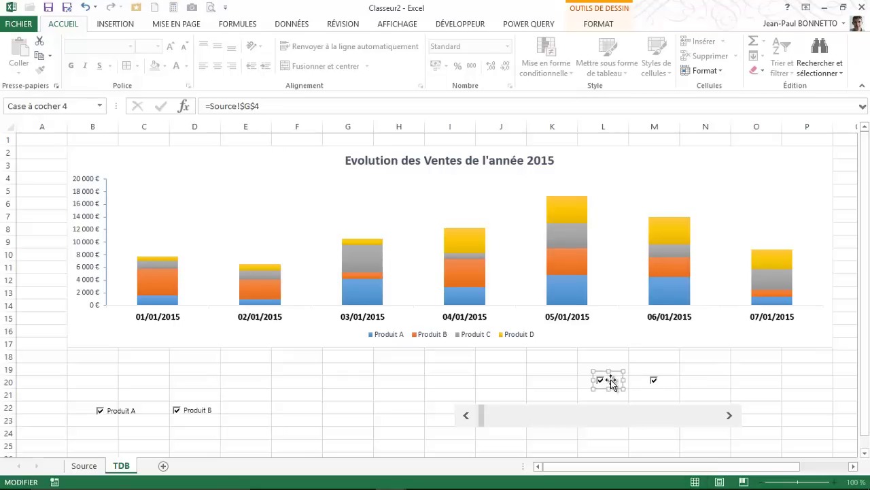
{"action": "type", "text": "Produit C"}
{"action": "left_click", "coordinate": [643, 381]}
{"action": "mouse_move", "coordinate": [635, 387]}
{"action": "left_mouse_down"}
{"action": "mouse_move", "coordinate": [435, 387]}
{"action": "mouse_move", "coordinate": [262, 420]}
{"action": "left_mouse_up"}
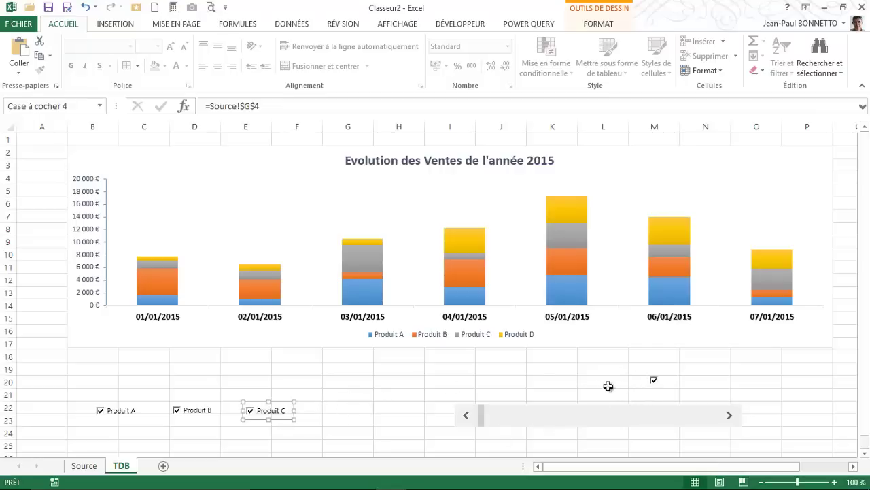
Label the last checkbox Produit D and place it at the end of the row
{"action": "right_click", "coordinate": [668, 379]}
{"action": "key", "text": "Escape"}
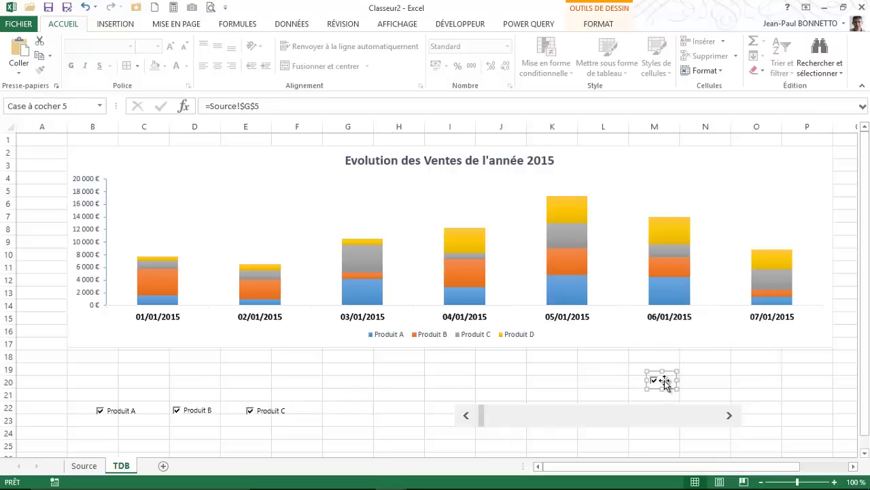
{"action": "left_click", "coordinate": [664, 381]}
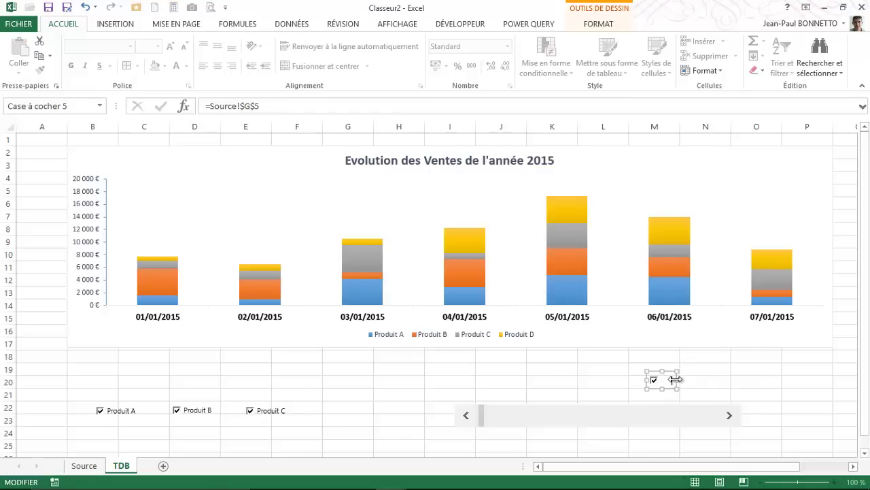
{"action": "mouse_move", "coordinate": [676, 380]}
{"action": "left_mouse_down"}
{"action": "mouse_move", "coordinate": [702, 380]}
{"action": "mouse_move", "coordinate": [363, 421]}
{"action": "left_mouse_up"}
{"action": "type", "text": "Produit D"}
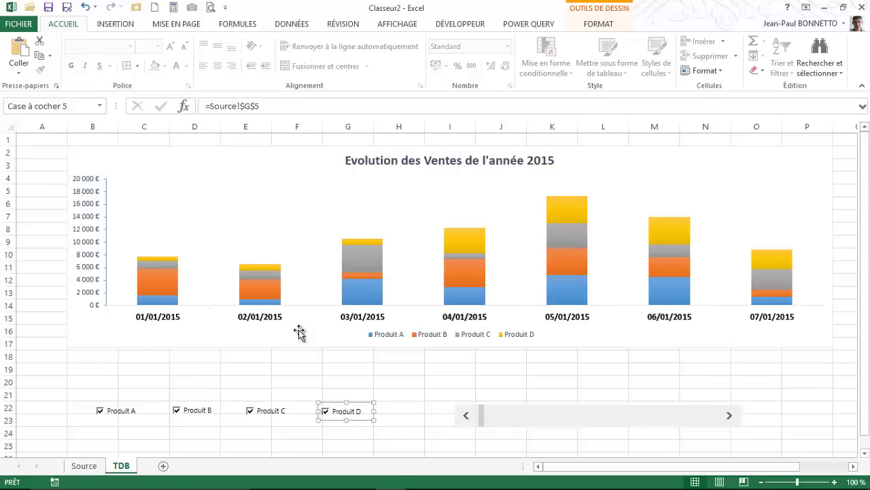
{"action": "left_click", "coordinate": [250, 371]}
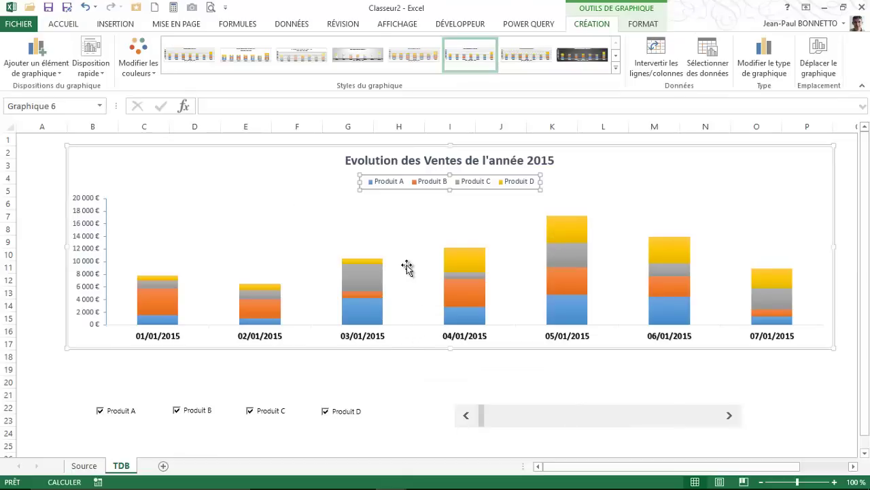
Move the chart legend up just beneath the title and select the plot area
{"action": "left_click", "coordinate": [412, 243]}
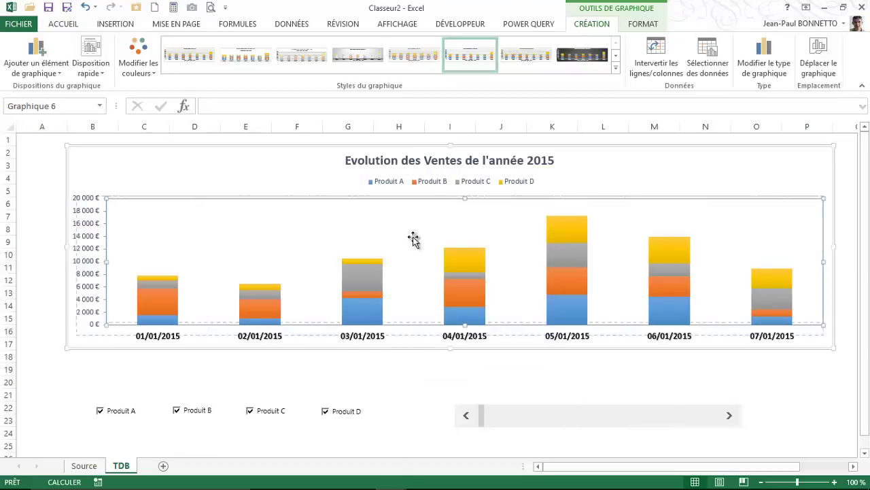
{"action": "left_click", "coordinate": [462, 180]}
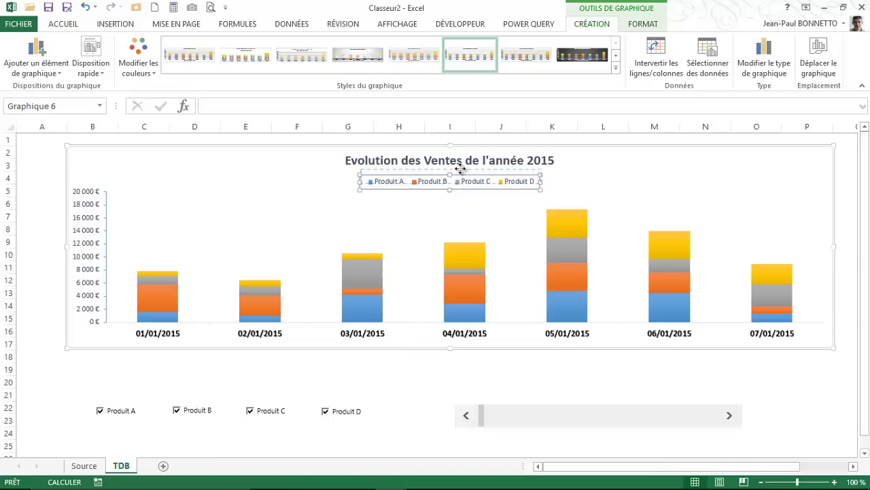
{"action": "left_click_drag", "start_coordinate": [454, 175], "coordinate": [459, 185]}
{"action": "left_click", "coordinate": [448, 201]}
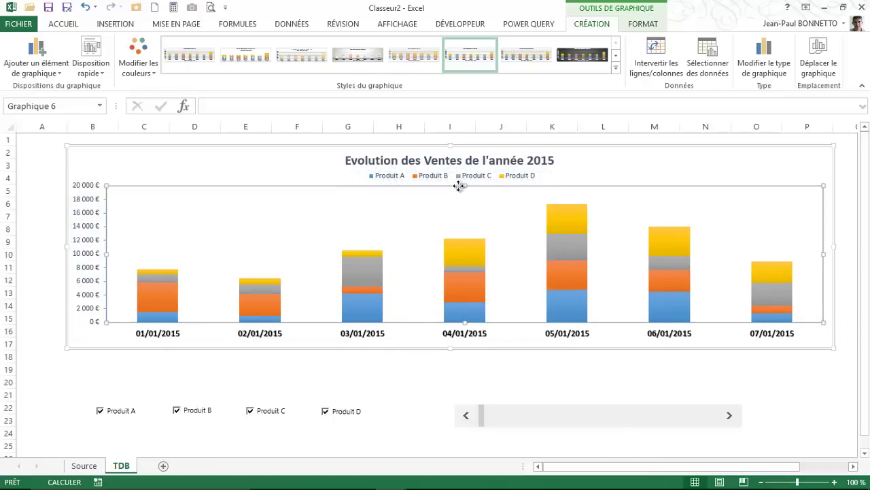
Set the value axis major unit to 4000 and close the formatting pane
{"action": "right_click", "coordinate": [83, 242]}
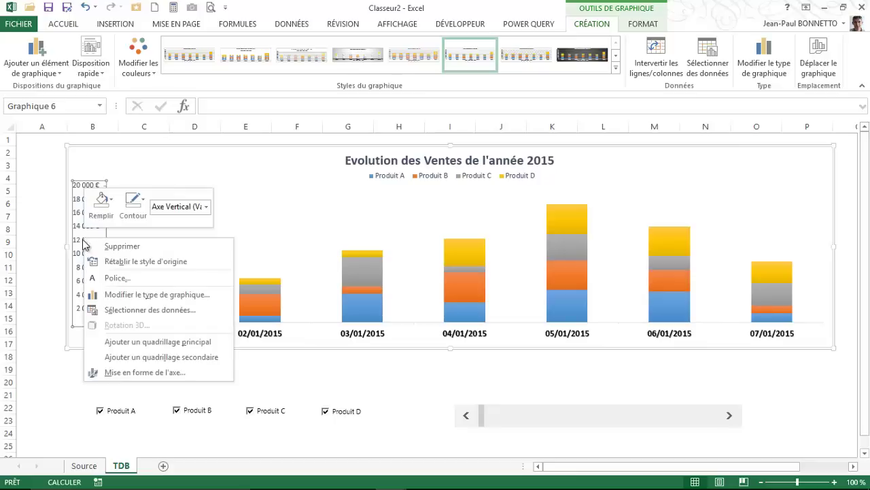
{"action": "left_click", "coordinate": [145, 372]}
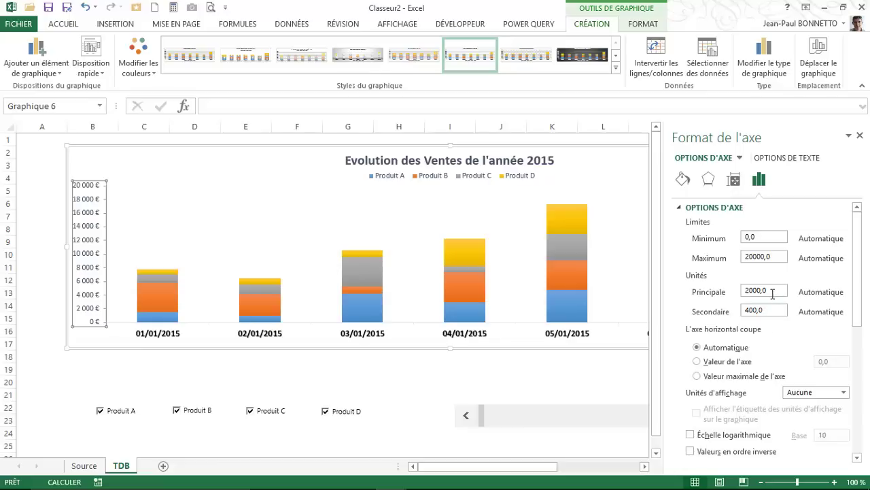
{"action": "left_click_drag", "start_coordinate": [774, 294], "coordinate": [721, 291]}
{"action": "type", "text": "40"}
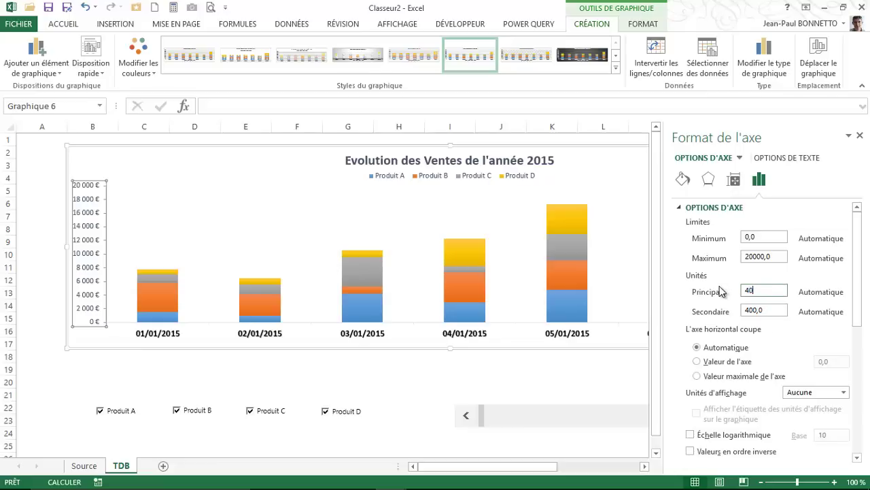
{"action": "key", "text": "Return"}
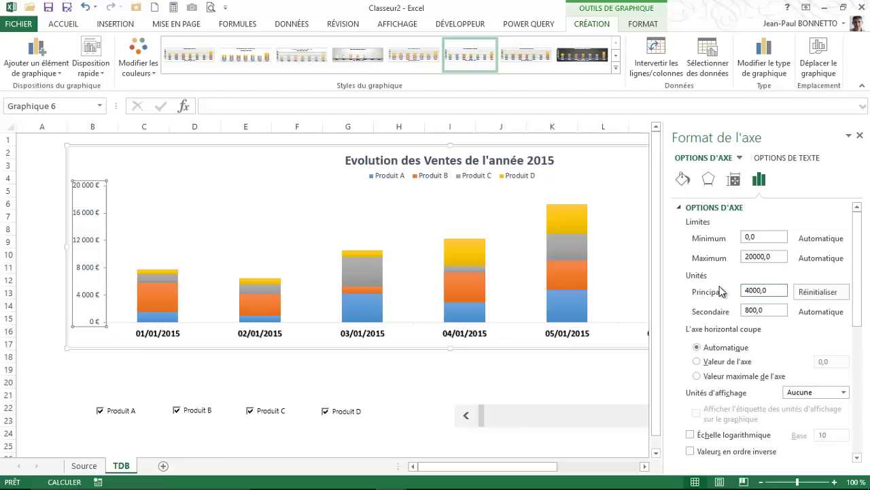
{"action": "left_click", "coordinate": [225, 227]}
{"action": "left_click", "coordinate": [861, 136]}
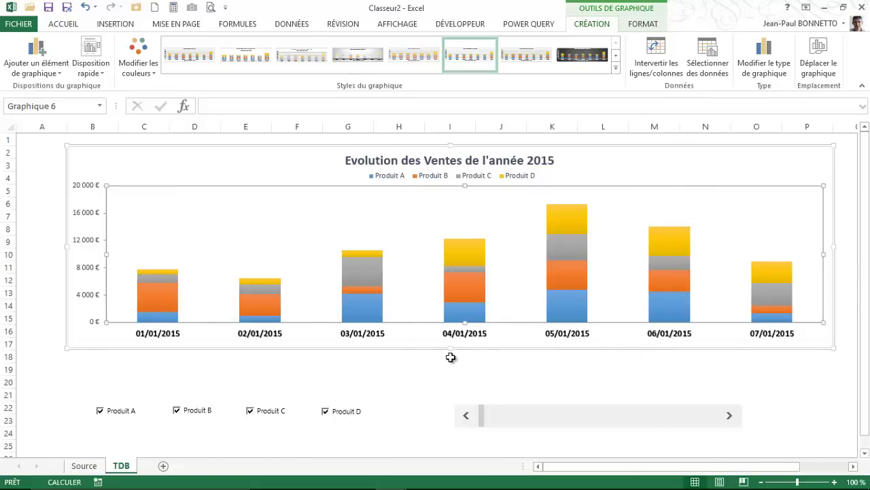
Make the chart taller and wider, narrowing column A to shift it left
{"action": "left_click_drag", "start_coordinate": [451, 348], "coordinate": [450, 368]}
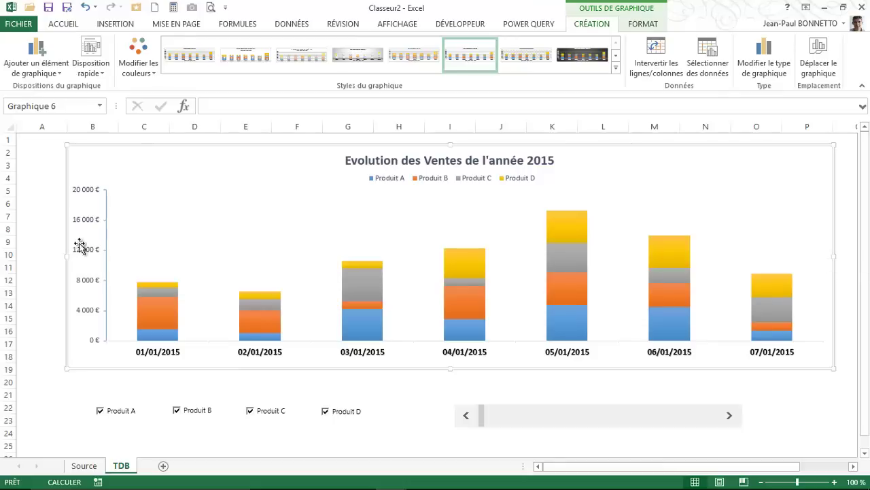
{"action": "left_click_drag", "start_coordinate": [67, 126], "coordinate": [39, 126]}
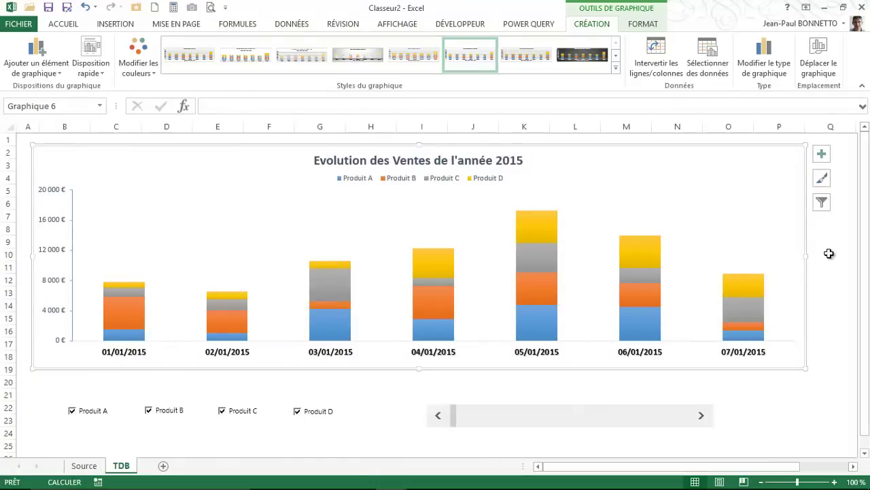
{"action": "left_click_drag", "start_coordinate": [806, 258], "coordinate": [807, 260]}
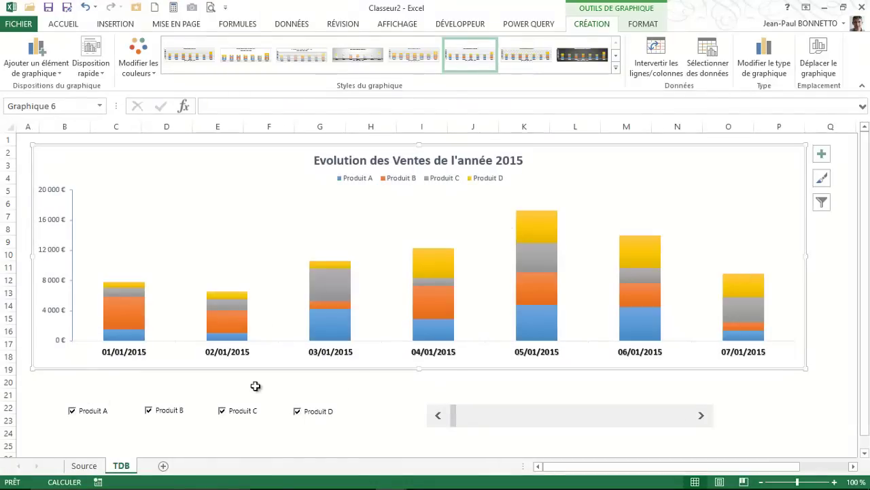
{"action": "left_click", "coordinate": [435, 382]}
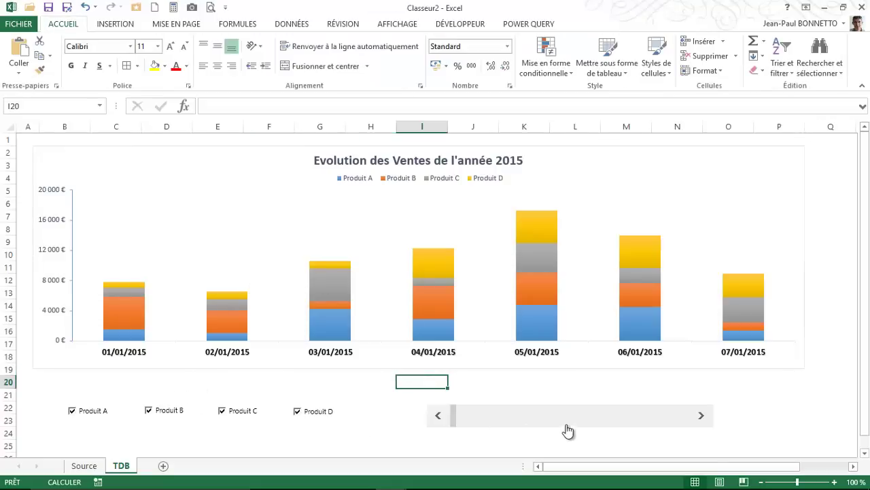
{"action": "left_click", "coordinate": [116, 24]}
{"action": "left_click", "coordinate": [166, 68]}
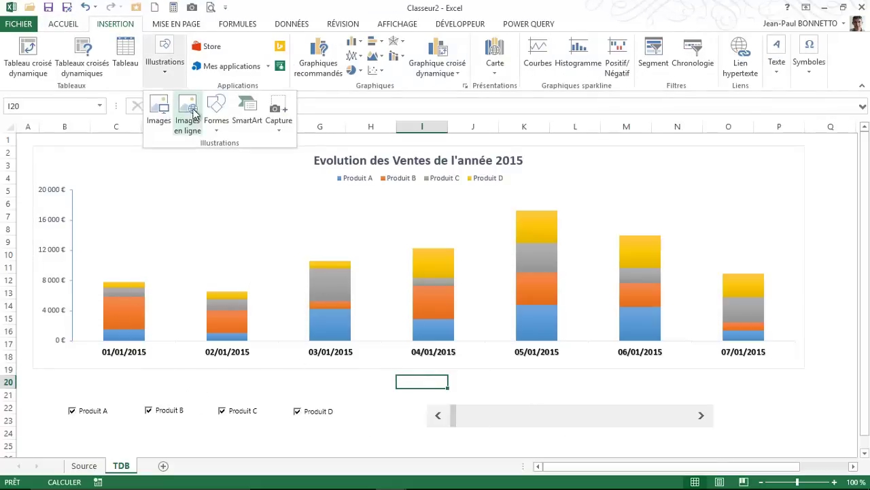
Draw a wide rectangle under the chart spanning rows 19–22
{"action": "left_click", "coordinate": [247, 108]}
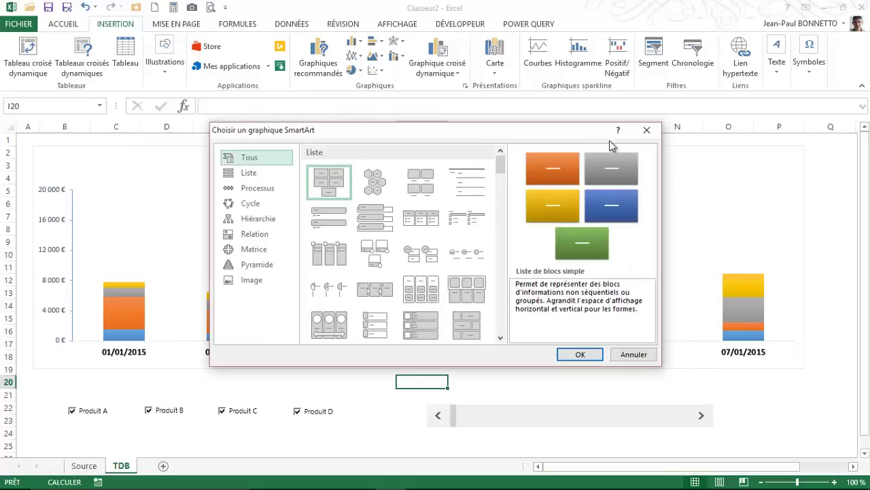
{"action": "left_click", "coordinate": [647, 130]}
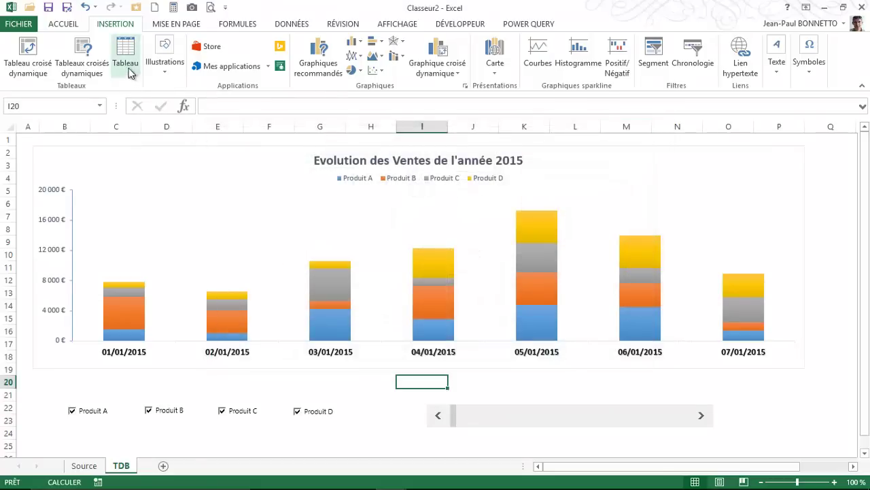
{"action": "left_click", "coordinate": [165, 65]}
{"action": "left_click", "coordinate": [216, 112]}
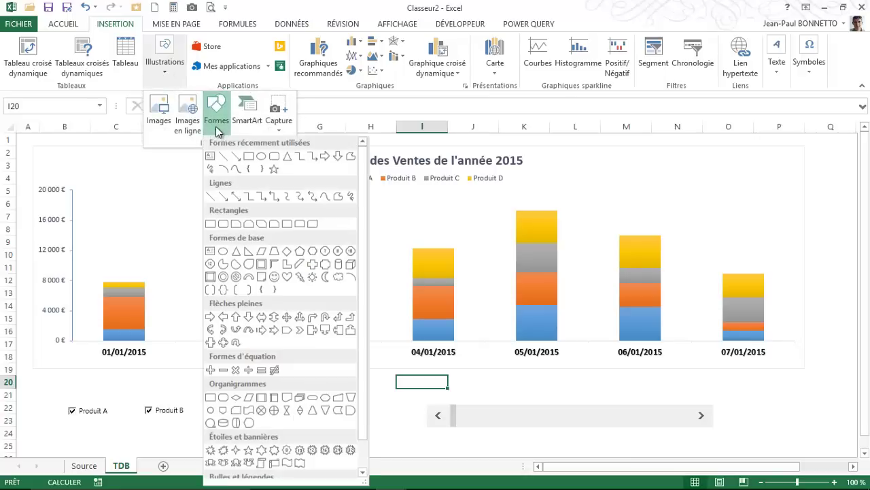
{"action": "left_click", "coordinate": [244, 156]}
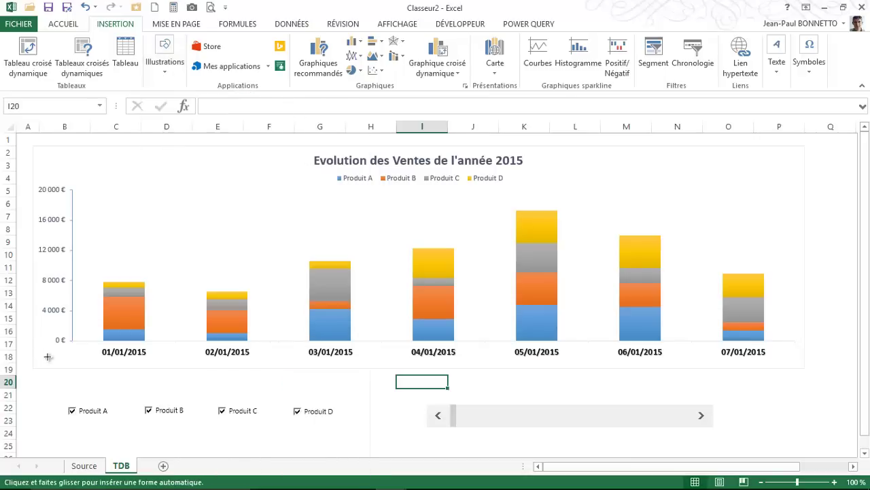
{"action": "mouse_move", "coordinate": [33, 372]}
{"action": "left_mouse_down"}
{"action": "mouse_move", "coordinate": [804, 401]}
{"action": "mouse_move", "coordinate": [804, 411]}
{"action": "left_mouse_up"}
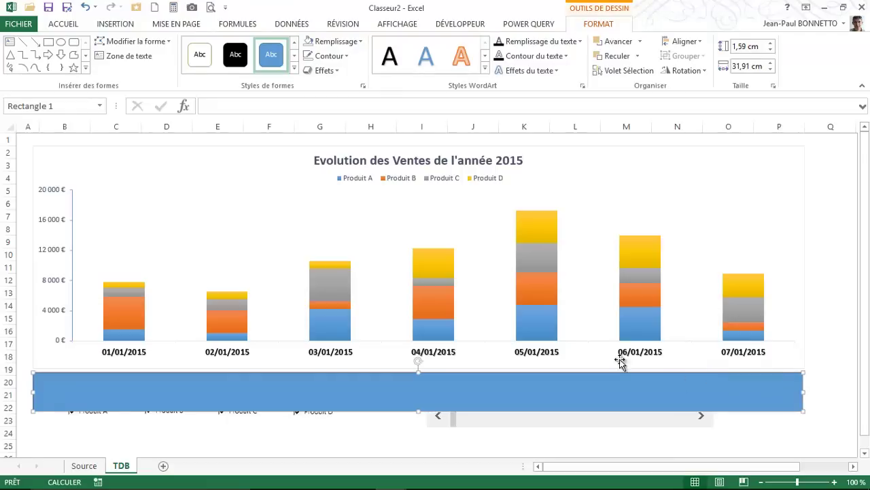
Give the rectangle a medium blue gradient shape style
{"action": "left_click", "coordinate": [294, 70]}
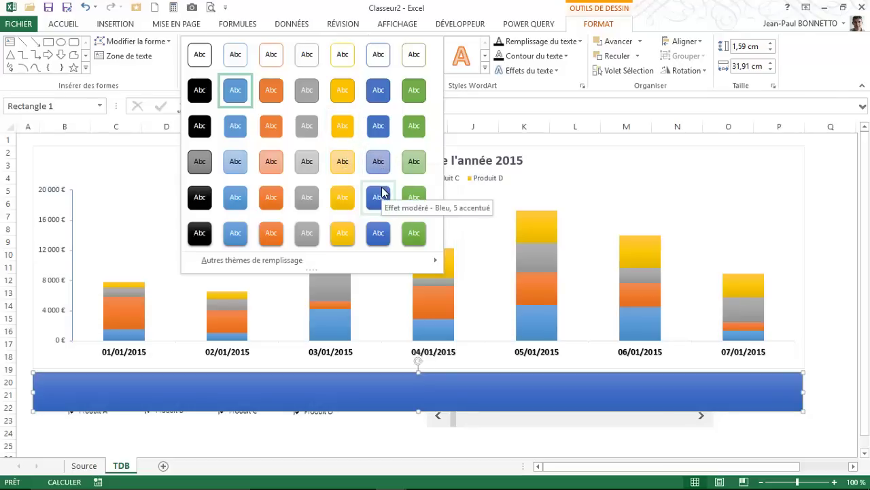
{"action": "left_click", "coordinate": [236, 196]}
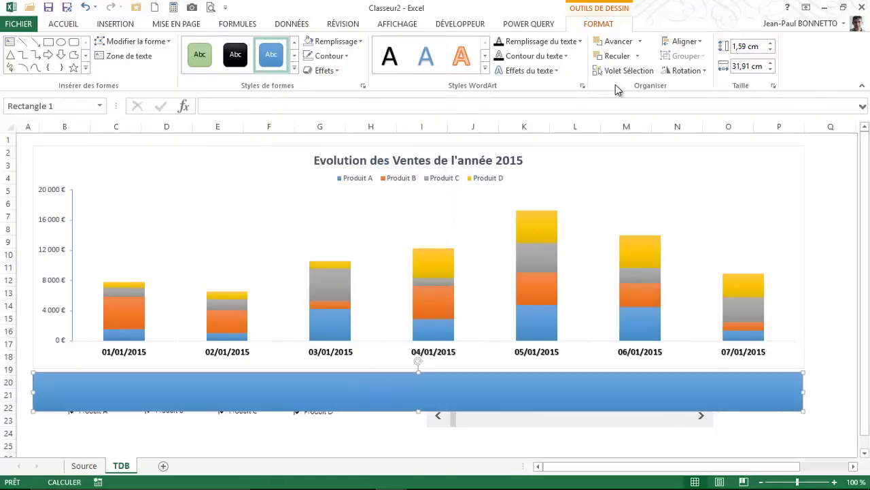
{"action": "left_click", "coordinate": [637, 59]}
Send the blue rectangle to the back, behind the checkboxes and scrollbar
{"action": "left_click", "coordinate": [633, 85]}
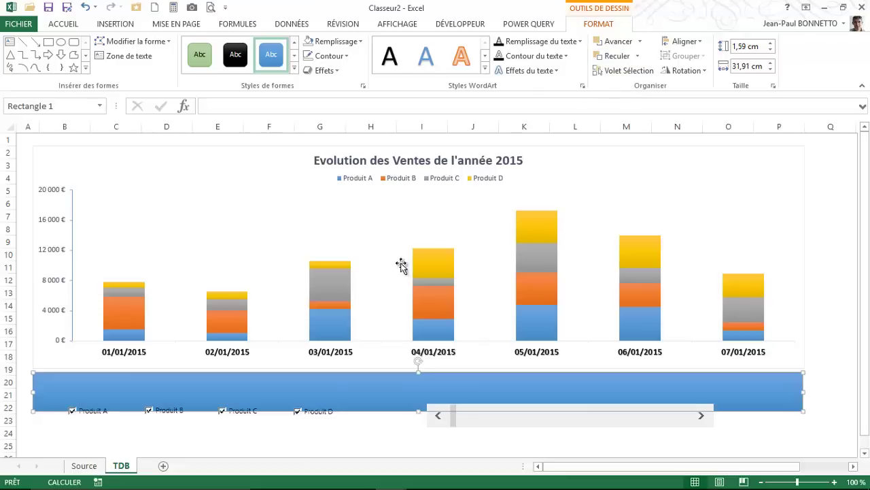
{"action": "right_click", "coordinate": [96, 415]}
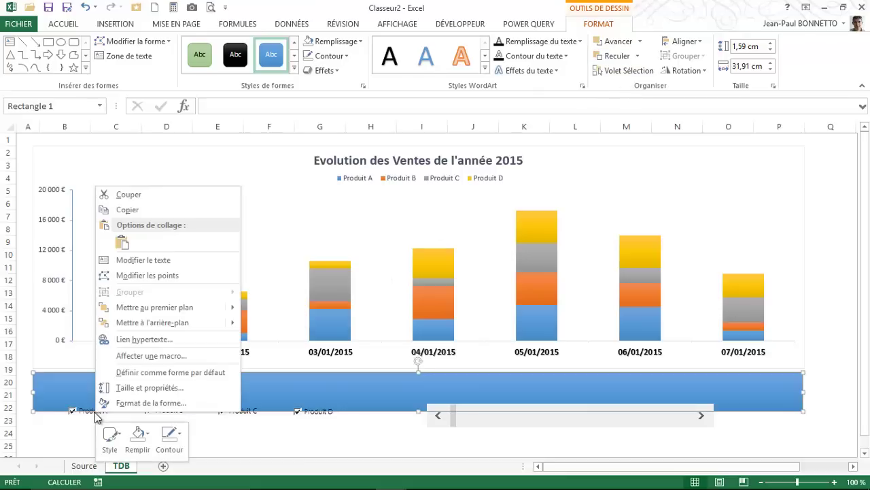
{"action": "key", "text": "Escape"}
{"action": "right_click", "coordinate": [86, 417]}
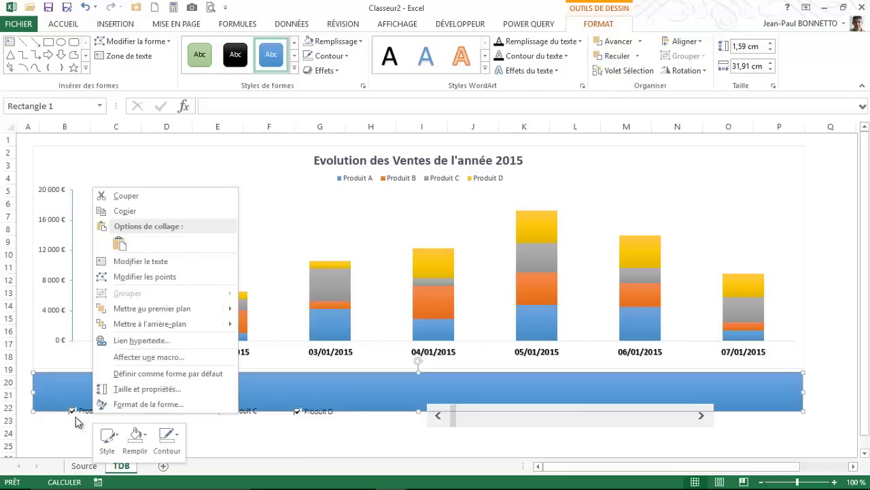
{"action": "key", "text": "Escape"}
{"action": "left_click", "coordinate": [87, 434]}
Select the Produit A–D checkboxes together and move them up into the blue banner
{"action": "right_click", "coordinate": [99, 421]}
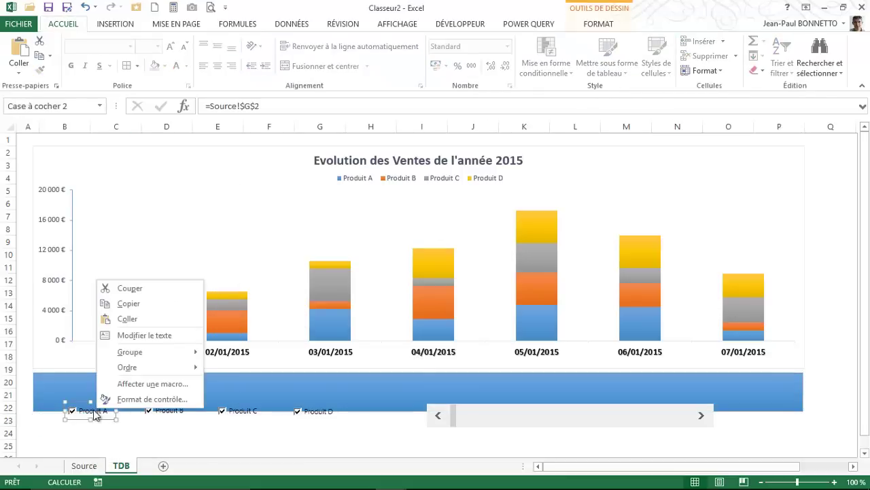
{"action": "key", "text": "Escape"}
{"action": "left_click", "coordinate": [165, 415], "text": "ctrl"}
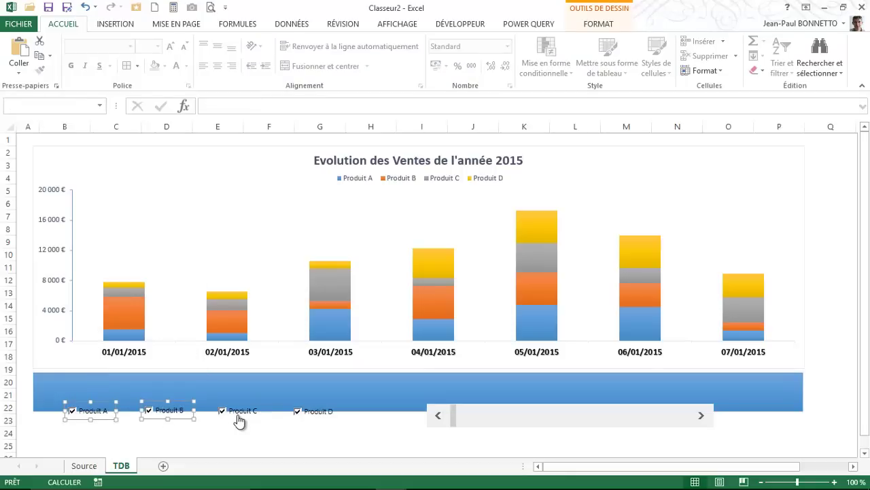
{"action": "left_click", "coordinate": [238, 415], "text": "ctrl"}
{"action": "left_click", "coordinate": [308, 415], "text": "ctrl"}
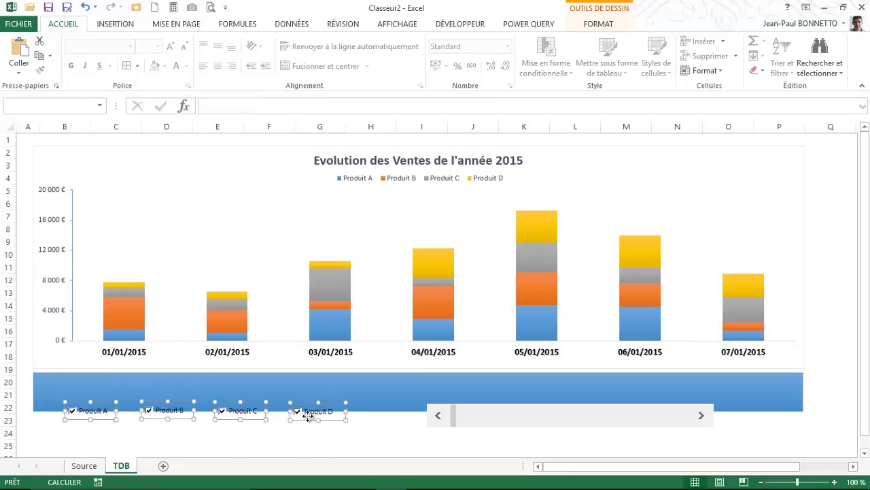
{"action": "left_click_drag", "start_coordinate": [304, 416], "coordinate": [297, 401]}
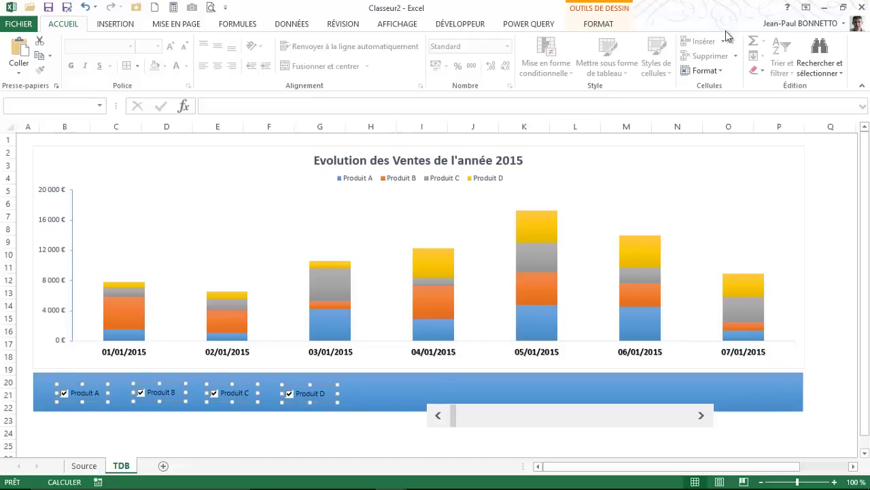
Align the Produit A–D checkboxes along their middles
{"action": "left_click", "coordinate": [599, 23]}
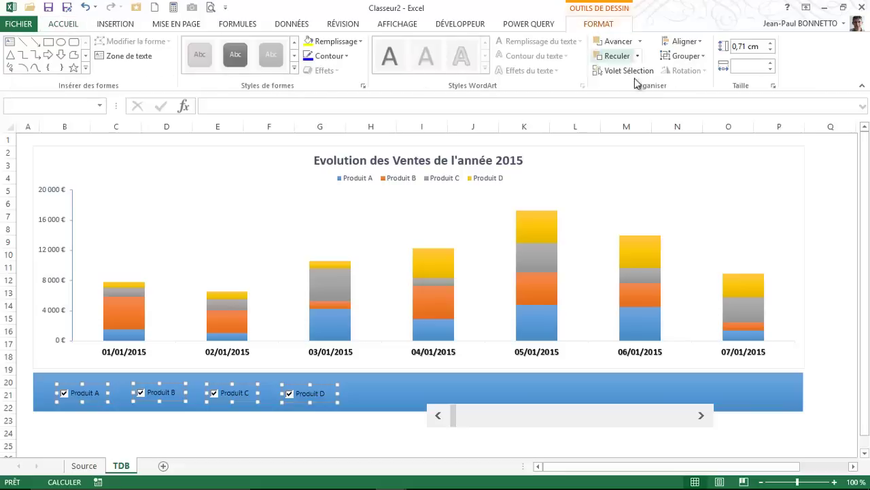
{"action": "left_click", "coordinate": [702, 42]}
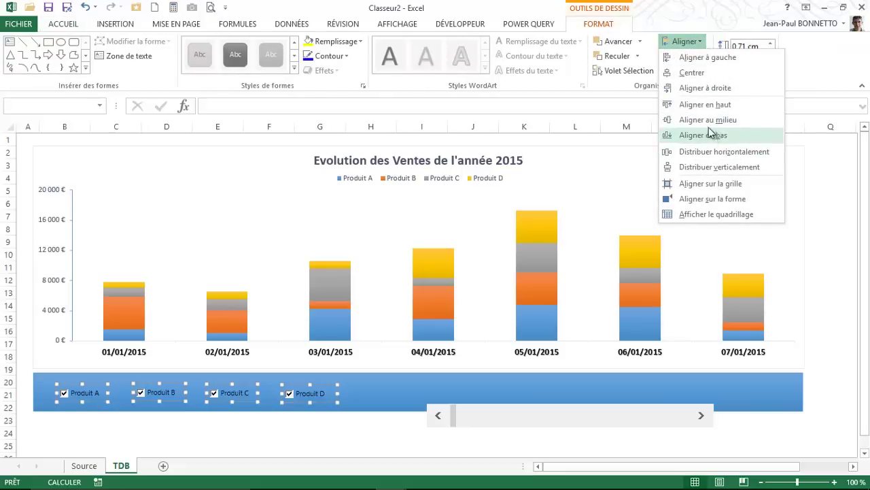
{"action": "left_click", "coordinate": [699, 80]}
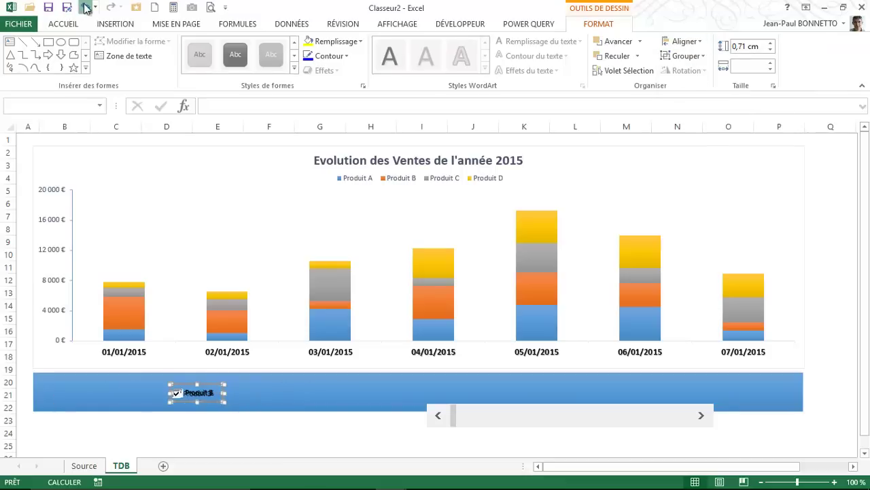
{"action": "left_click", "coordinate": [85, 7]}
{"action": "left_click", "coordinate": [699, 42]}
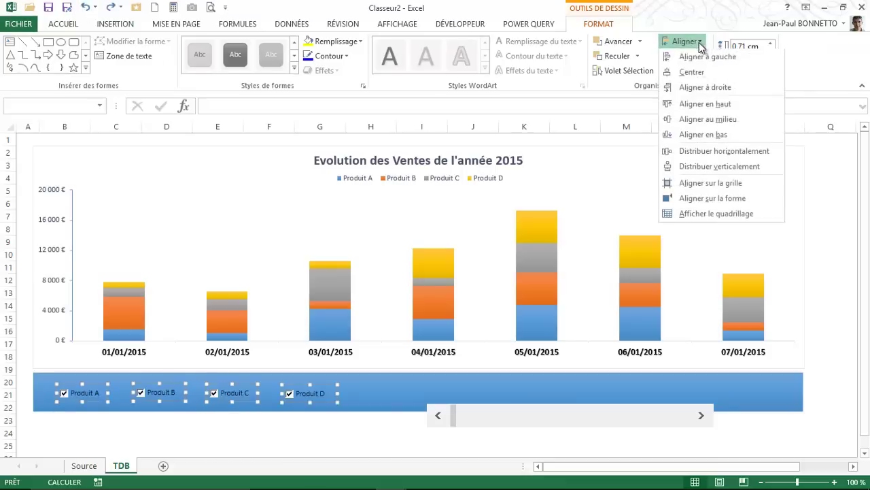
{"action": "left_click", "coordinate": [698, 122]}
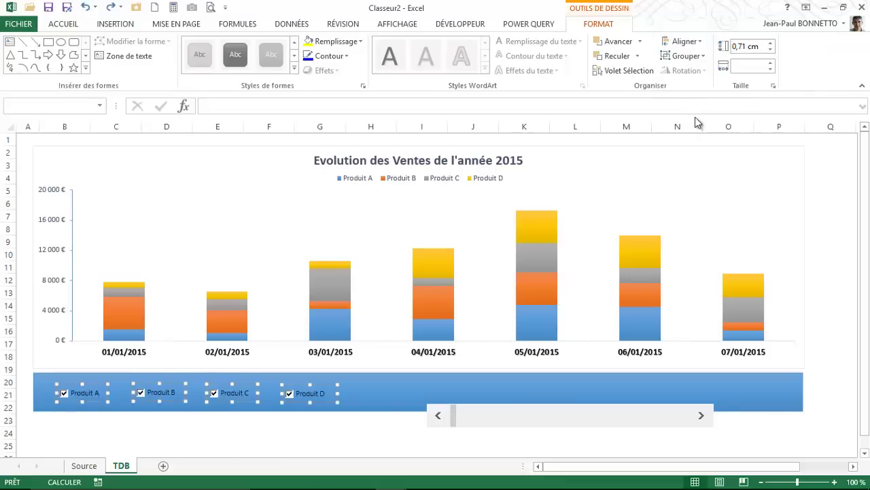
Group the banner, checkboxes and scrollbar, and move the group slightly down
{"action": "left_click", "coordinate": [700, 42]}
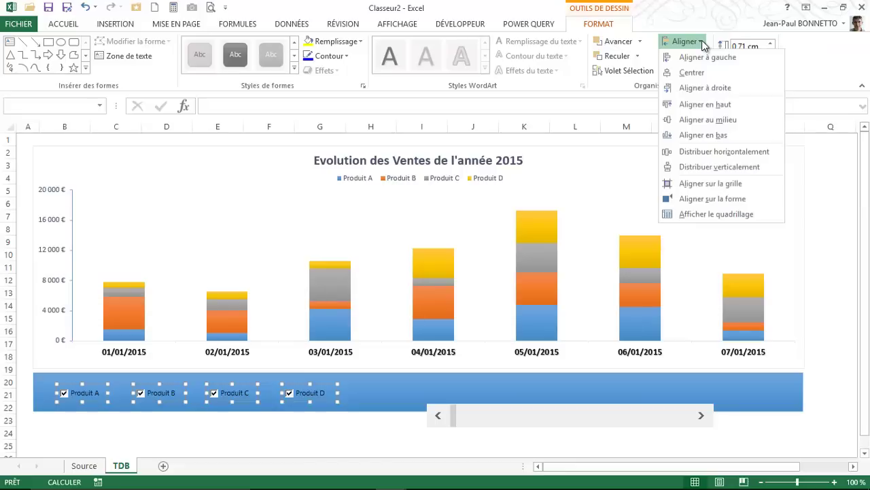
{"action": "left_click", "coordinate": [575, 379]}
{"action": "mouse_move", "coordinate": [546, 413]}
{"action": "left_mouse_down"}
{"action": "mouse_move", "coordinate": [553, 448]}
{"action": "mouse_move", "coordinate": [536, 416]}
{"action": "left_mouse_up"}
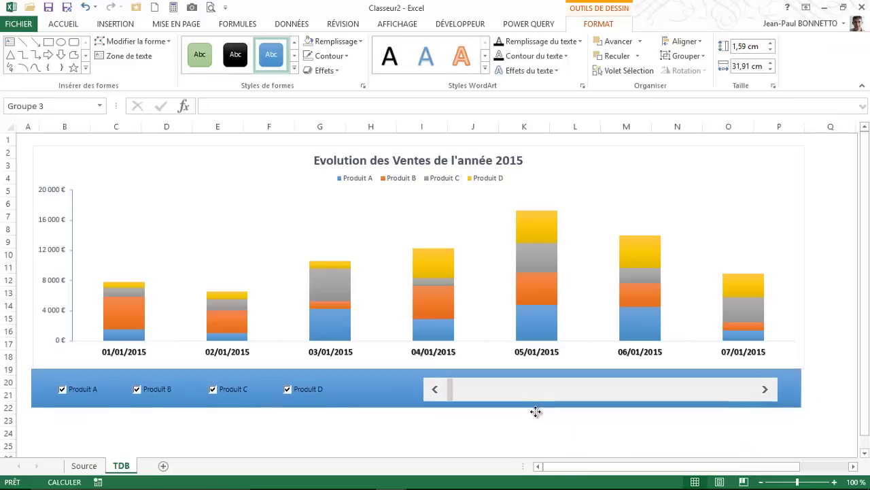
Fill the sales chart area with a light grey theme colour
{"action": "left_click", "coordinate": [718, 170]}
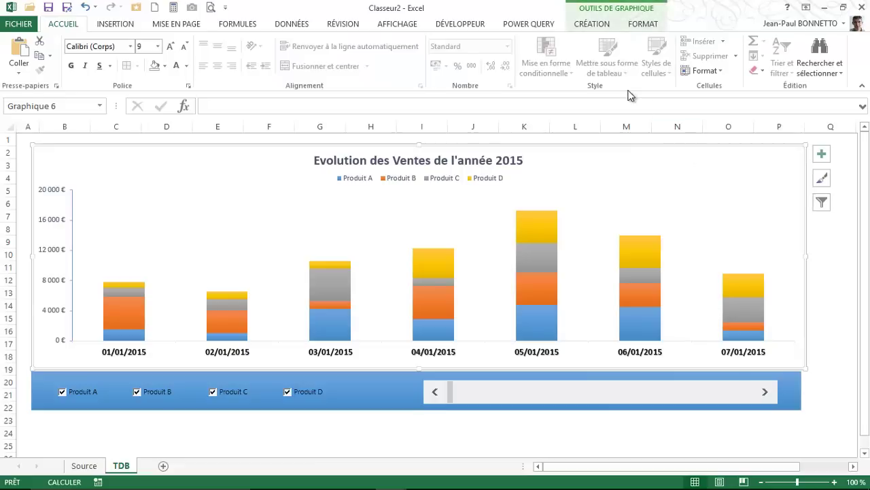
{"action": "left_click", "coordinate": [633, 29]}
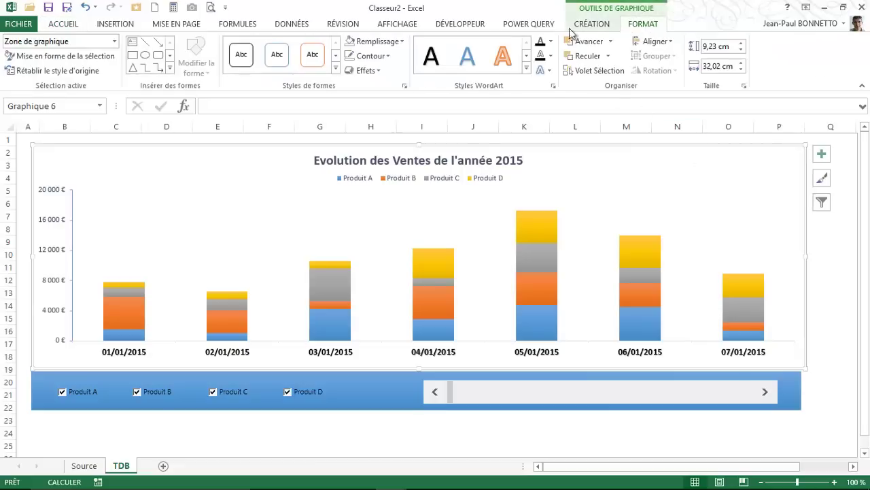
{"action": "left_click", "coordinate": [399, 42]}
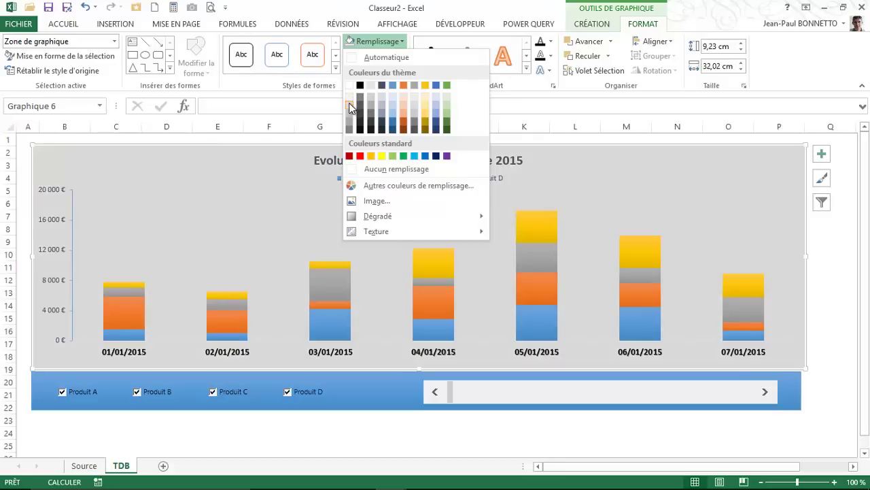
{"action": "left_click", "coordinate": [349, 107]}
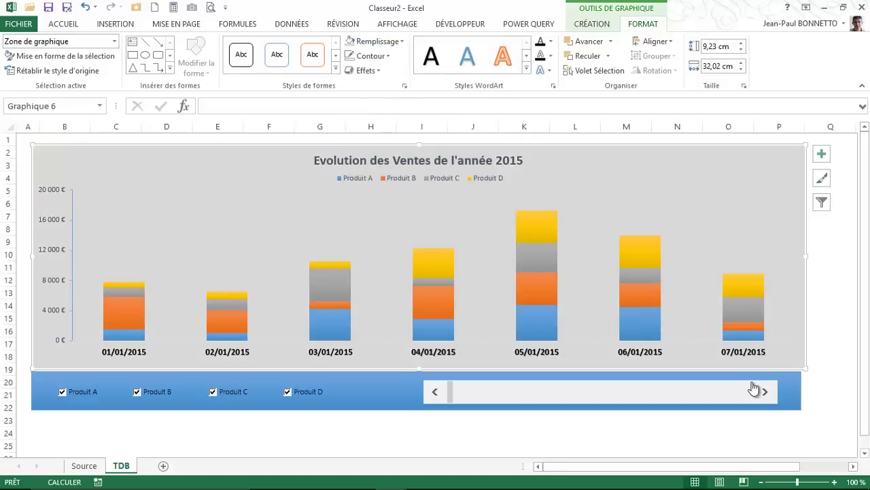
{"action": "left_click", "coordinate": [804, 390]}
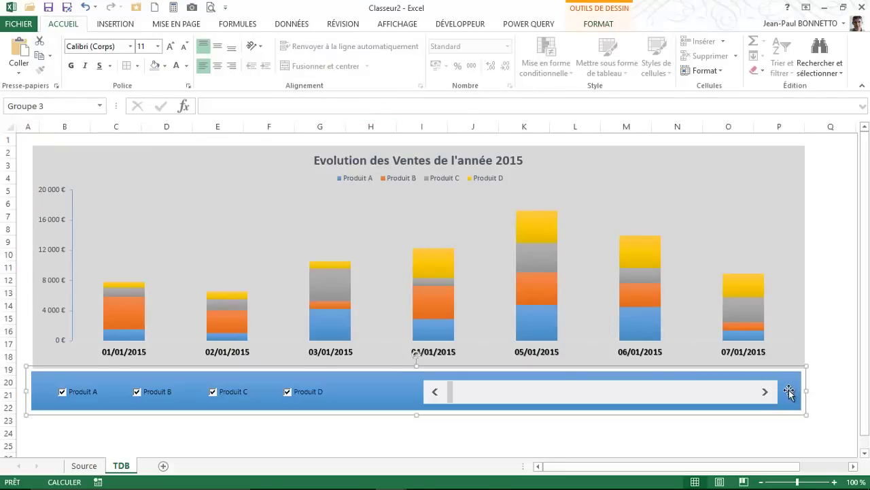
Line up the blue control panel with the chart and group them together
{"action": "left_click_drag", "start_coordinate": [795, 390], "coordinate": [794, 387]}
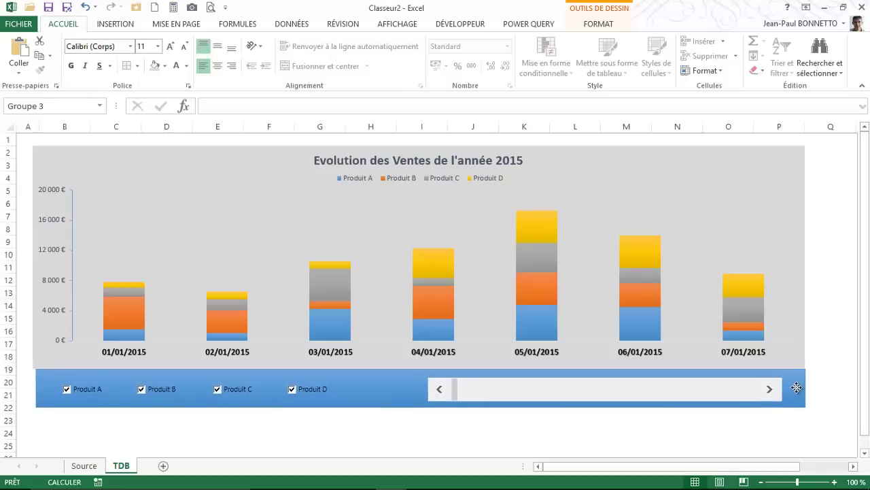
{"action": "key", "text": "Left"}
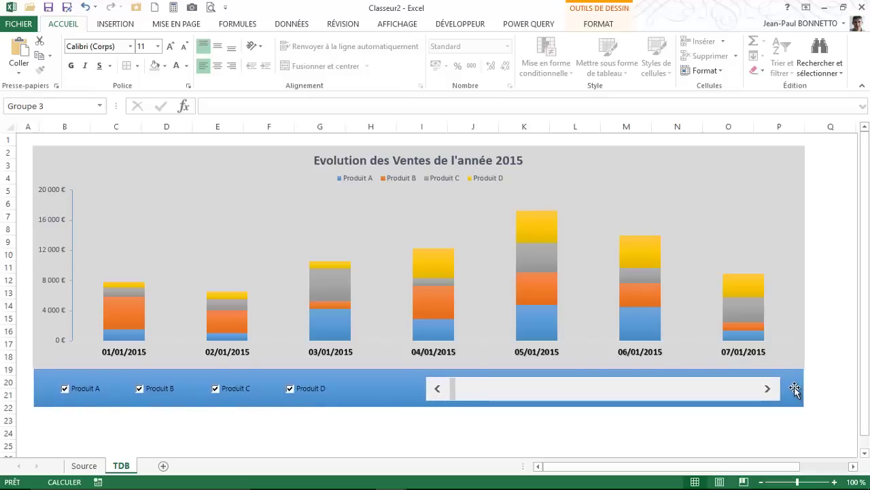
{"action": "key", "text": "Left"}
{"action": "left_click", "coordinate": [796, 323], "text": "shift"}
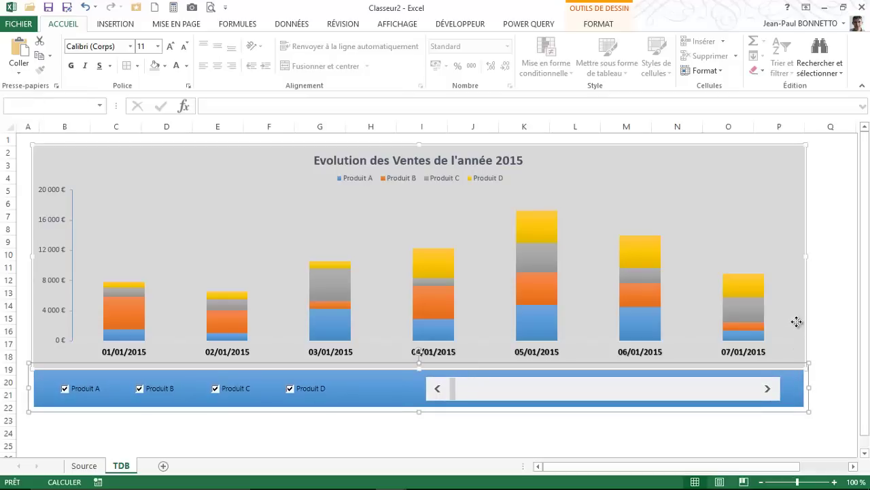
{"action": "left_click", "coordinate": [597, 24]}
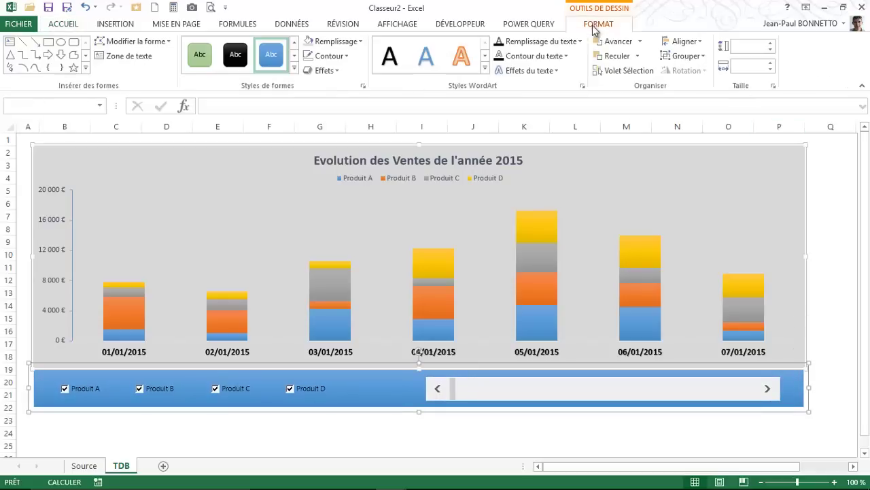
{"action": "left_click", "coordinate": [693, 56]}
{"action": "left_click", "coordinate": [688, 77]}
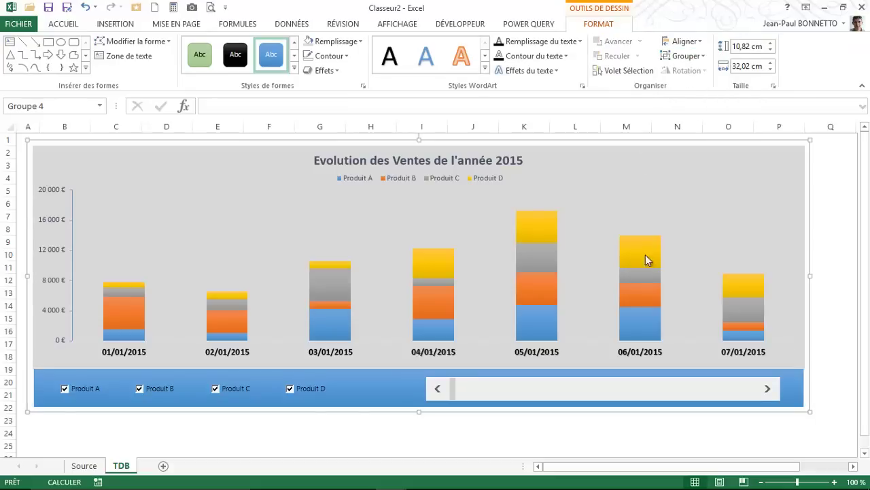
Nudge the chart inside the group to realign it with the panel
{"action": "left_click", "coordinate": [668, 189]}
{"action": "mouse_move", "coordinate": [666, 179]}
{"action": "left_mouse_down"}
{"action": "mouse_move", "coordinate": [680, 187]}
{"action": "mouse_move", "coordinate": [664, 176]}
{"action": "left_mouse_up"}
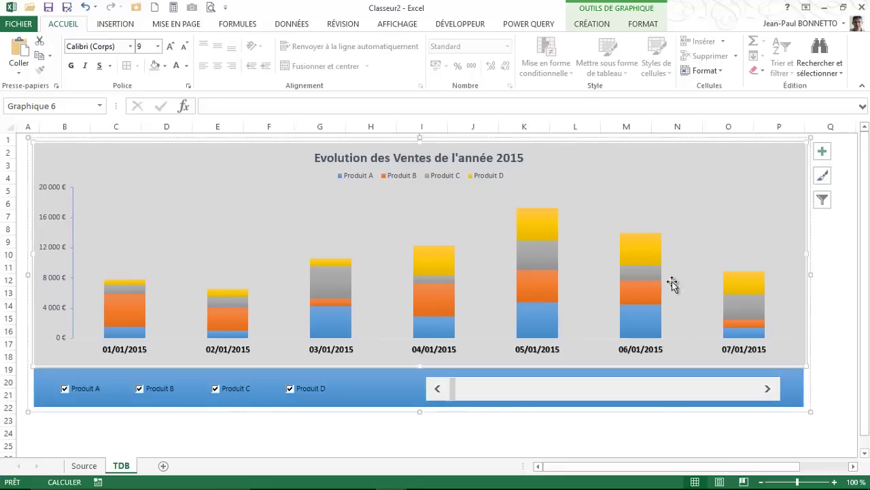
{"action": "left_click", "coordinate": [666, 431]}
{"action": "left_click", "coordinate": [786, 388]}
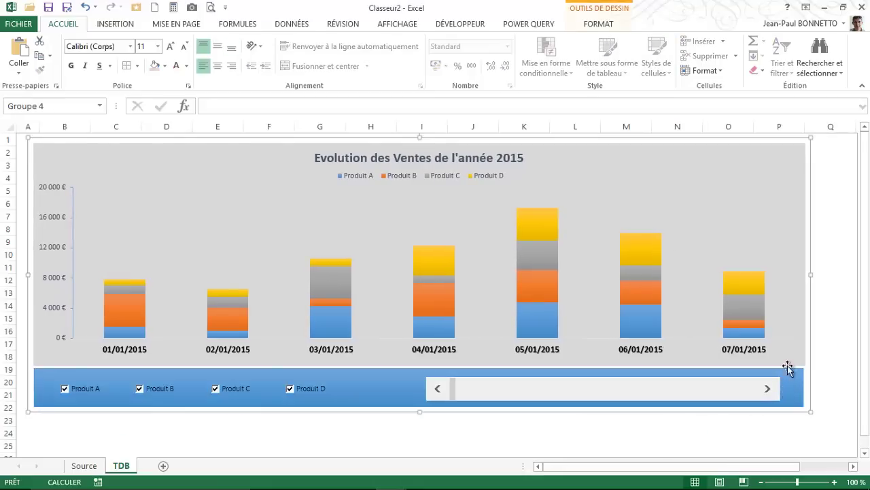
{"action": "left_click", "coordinate": [787, 333]}
{"action": "left_click_drag", "start_coordinate": [784, 352], "coordinate": [786, 356]}
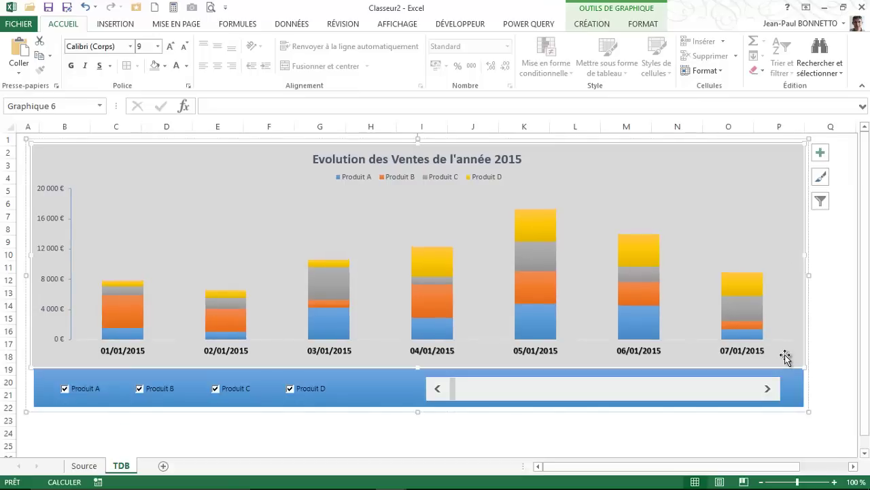
Zoom the sheet to 90% and move the dashboard group down and right
{"action": "left_click", "coordinate": [761, 481]}
{"action": "left_click", "coordinate": [748, 412]}
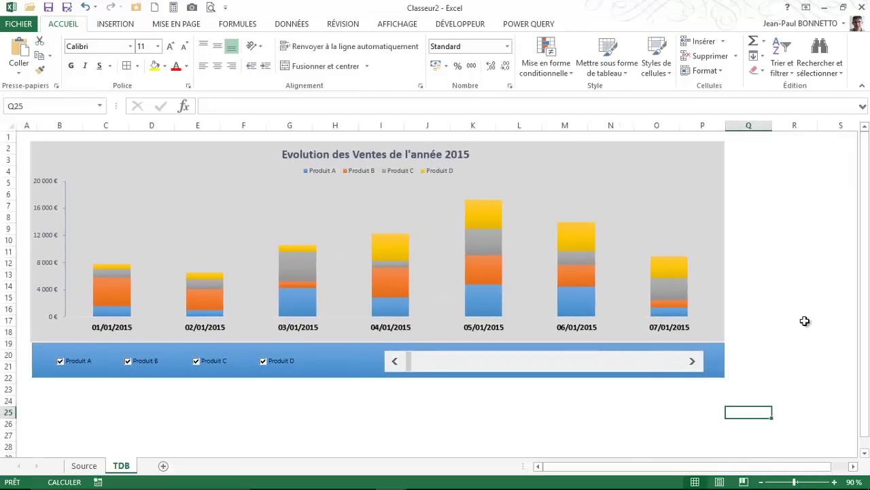
{"action": "left_click", "coordinate": [714, 374]}
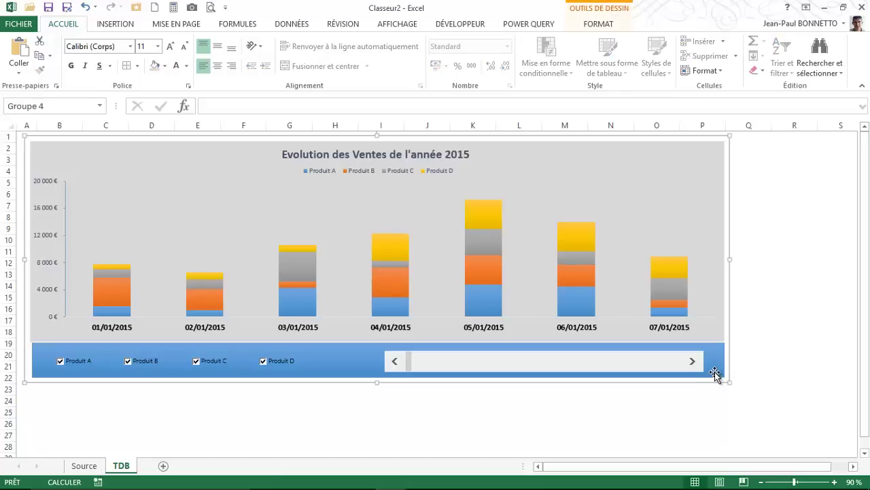
{"action": "mouse_move", "coordinate": [715, 374]}
{"action": "left_mouse_down"}
{"action": "mouse_move", "coordinate": [762, 423]}
{"action": "mouse_move", "coordinate": [771, 410]}
{"action": "left_mouse_up"}
{"action": "left_click", "coordinate": [235, 151]}
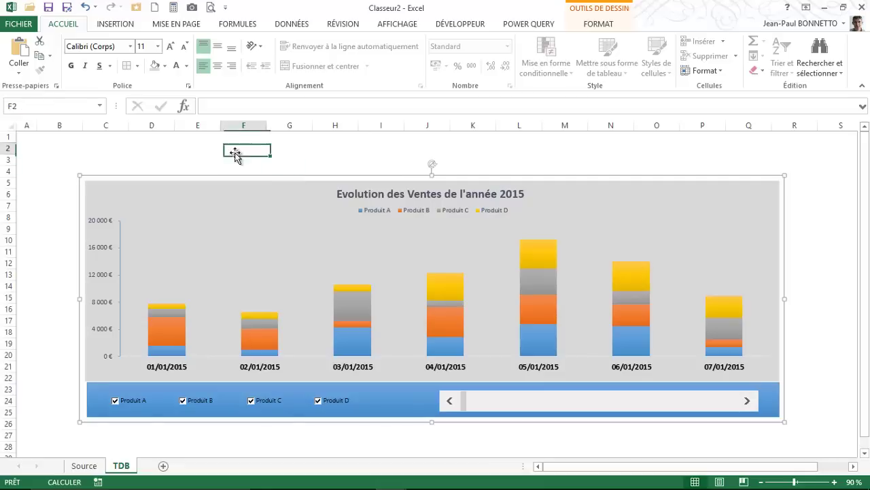
{"action": "left_click", "coordinate": [394, 175]}
{"action": "mouse_move", "coordinate": [398, 178]}
{"action": "left_mouse_down"}
{"action": "mouse_move", "coordinate": [397, 188]}
{"action": "mouse_move", "coordinate": [381, 186]}
{"action": "left_mouse_up"}
Draw an orange rounded-rectangle banner across rows 2–4 above the chart
{"action": "left_click", "coordinate": [335, 160]}
{"action": "left_click", "coordinate": [124, 25]}
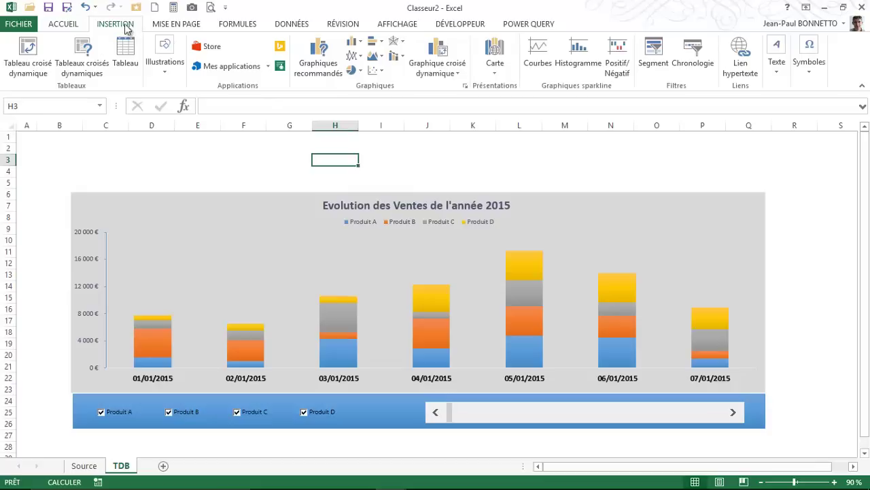
{"action": "left_click", "coordinate": [165, 65]}
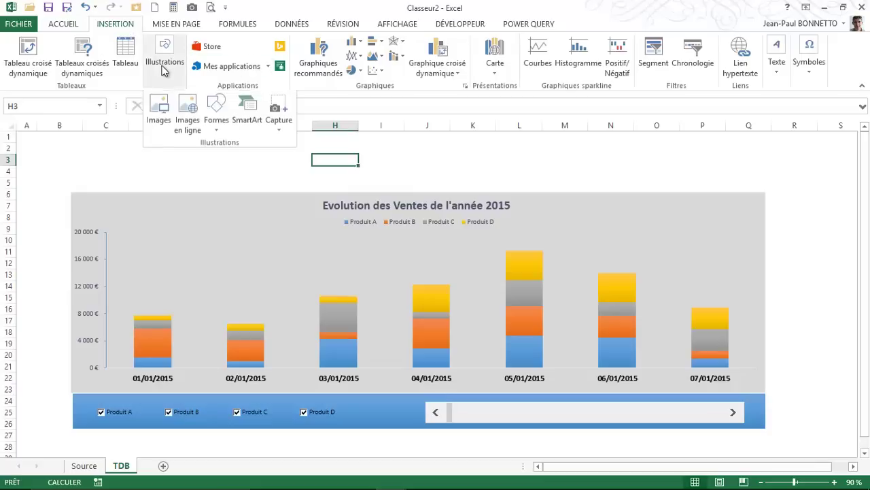
{"action": "left_click", "coordinate": [217, 112]}
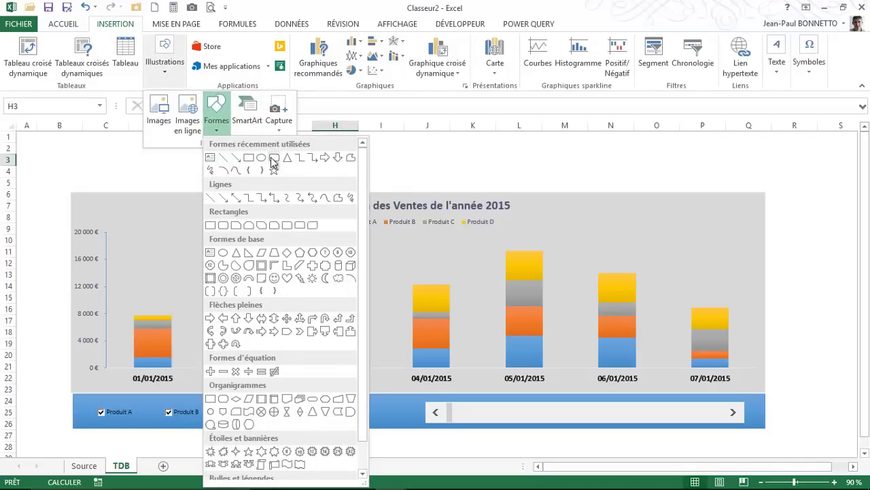
{"action": "left_click", "coordinate": [273, 158]}
{"action": "left_click_drag", "start_coordinate": [70, 141], "coordinate": [765, 181]}
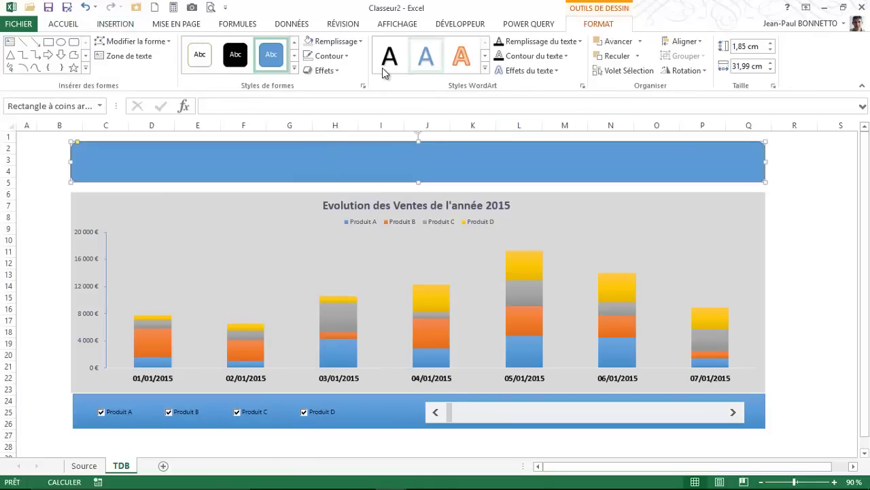
{"action": "left_click", "coordinate": [293, 71]}
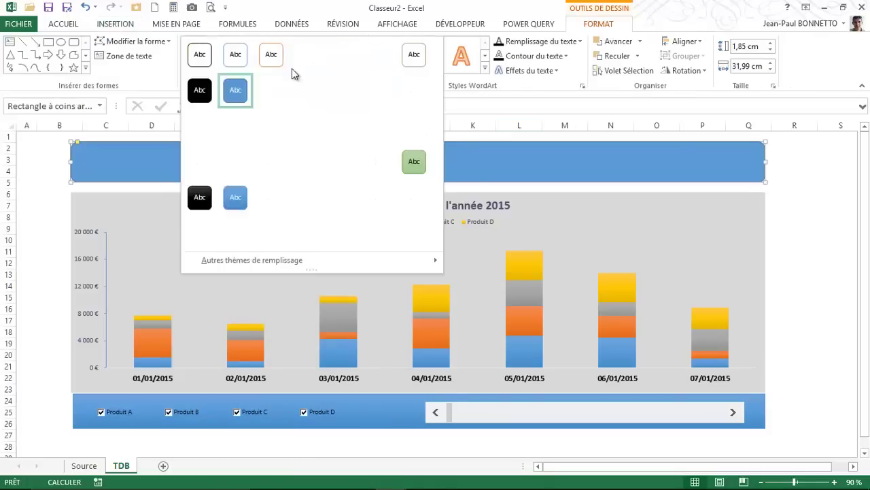
{"action": "left_click", "coordinate": [270, 199]}
{"action": "type", "text": "TABLEAU DE BORD - EVOLUTION DES VENTES"}
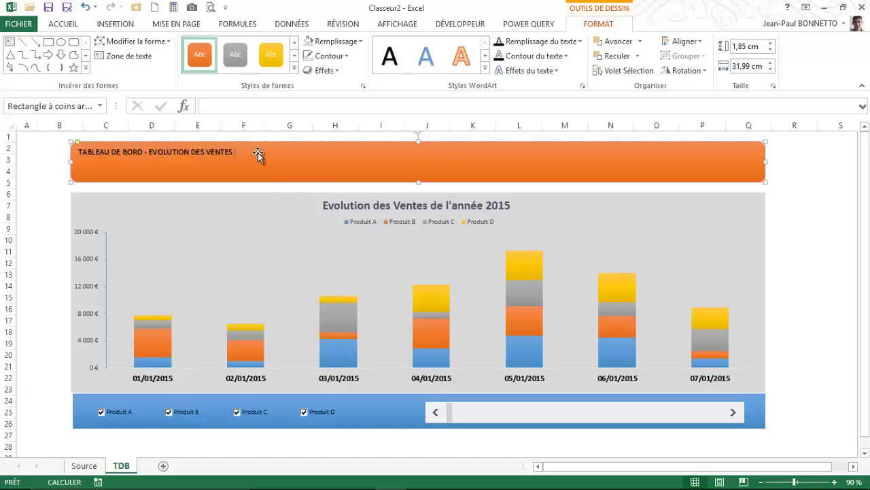
Format the title 'TABLEAU DE BORD - EVOLUTION DES VENTES' centred, bold, larger and white
{"action": "left_click", "coordinate": [63, 24]}
{"action": "left_click", "coordinate": [217, 45]}
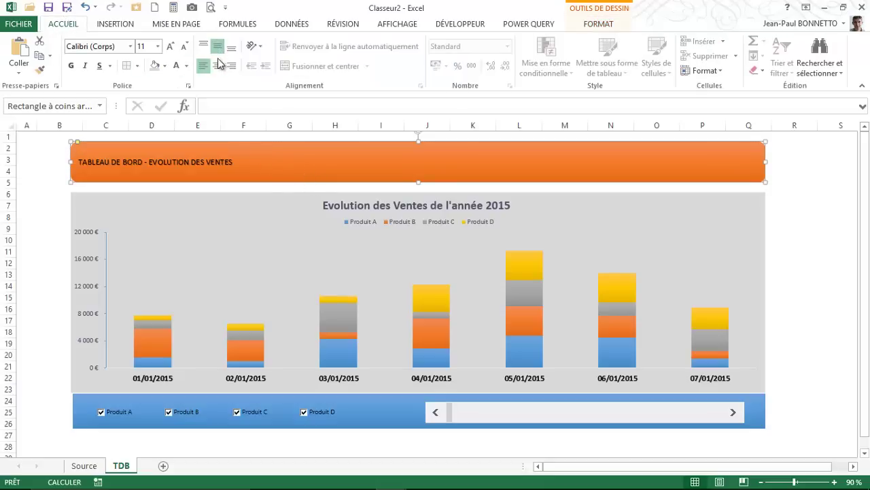
{"action": "left_click", "coordinate": [217, 66]}
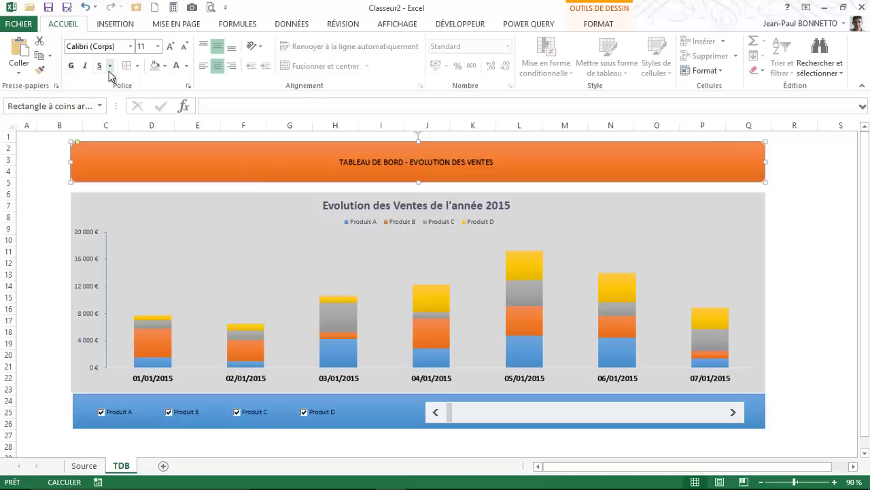
{"action": "left_click", "coordinate": [71, 66]}
{"action": "left_click", "coordinate": [171, 46]}
{"action": "left_click", "coordinate": [170, 46]}
{"action": "left_click", "coordinate": [170, 46]}
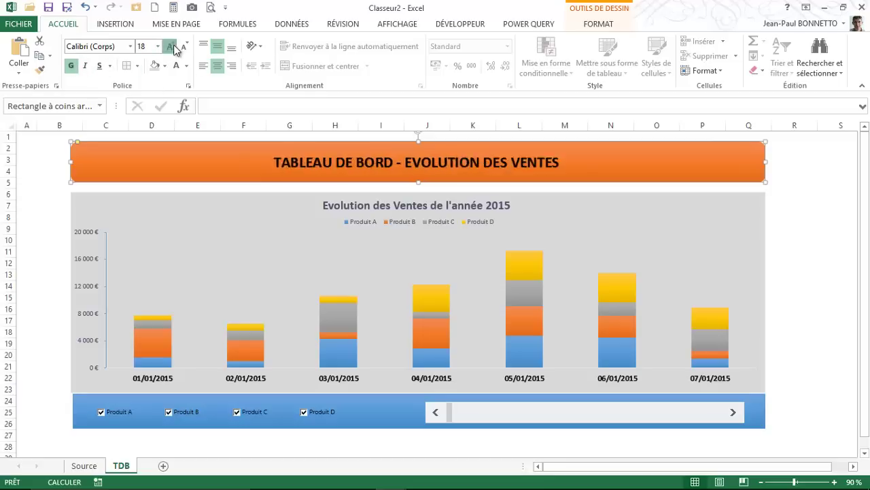
{"action": "left_click", "coordinate": [170, 46]}
{"action": "left_click", "coordinate": [170, 46]}
{"action": "left_click", "coordinate": [171, 46]}
{"action": "left_click", "coordinate": [177, 66]}
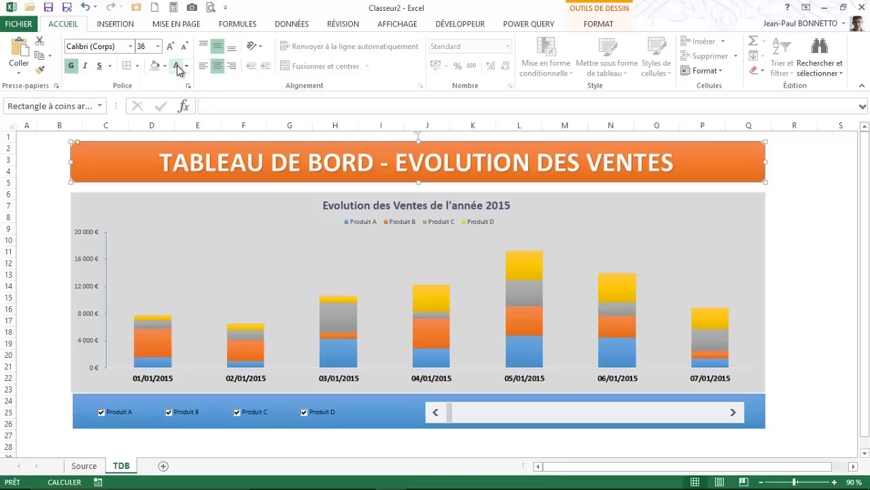
{"action": "left_click", "coordinate": [34, 147]}
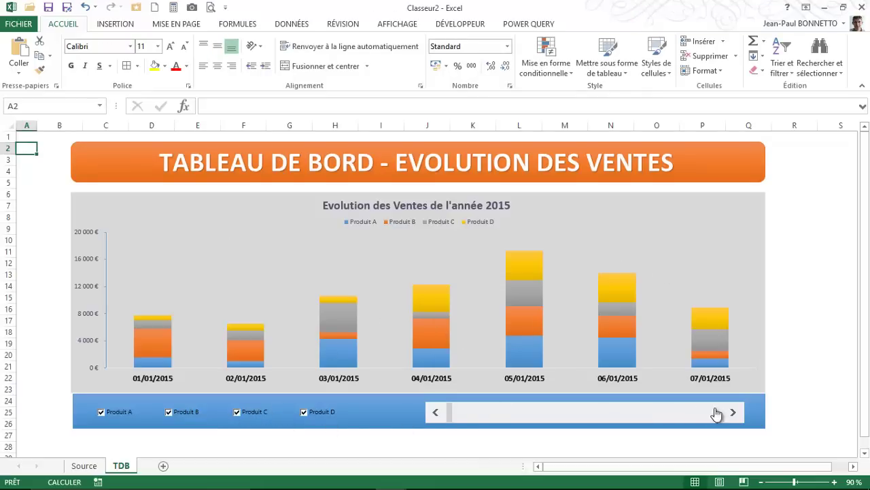
Advance the chart's date window with the scrollbar to 13/03–19/03/2015
{"action": "left_click", "coordinate": [733, 412]}
{"action": "left_click", "coordinate": [734, 413]}
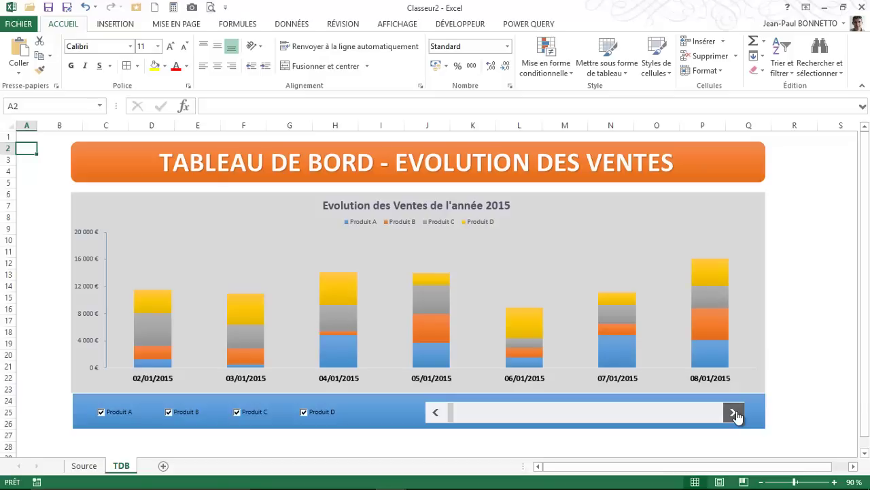
{"action": "left_click", "coordinate": [735, 413]}
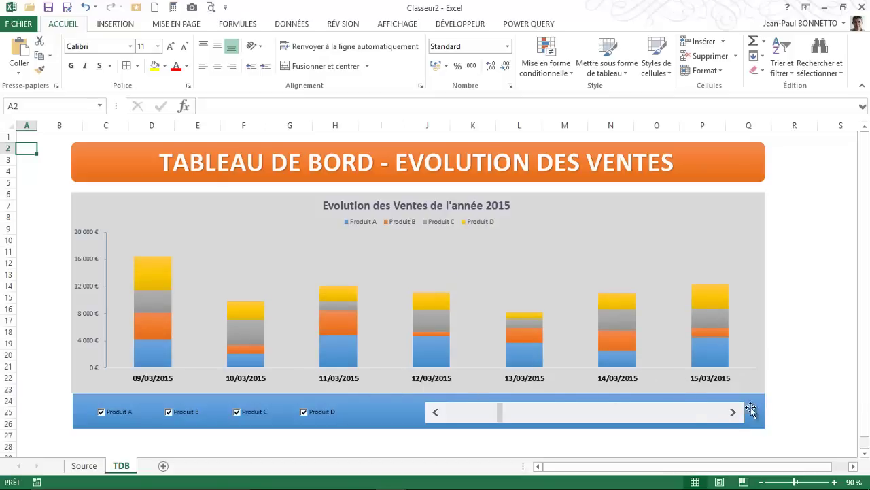
{"action": "left_click", "coordinate": [734, 412]}
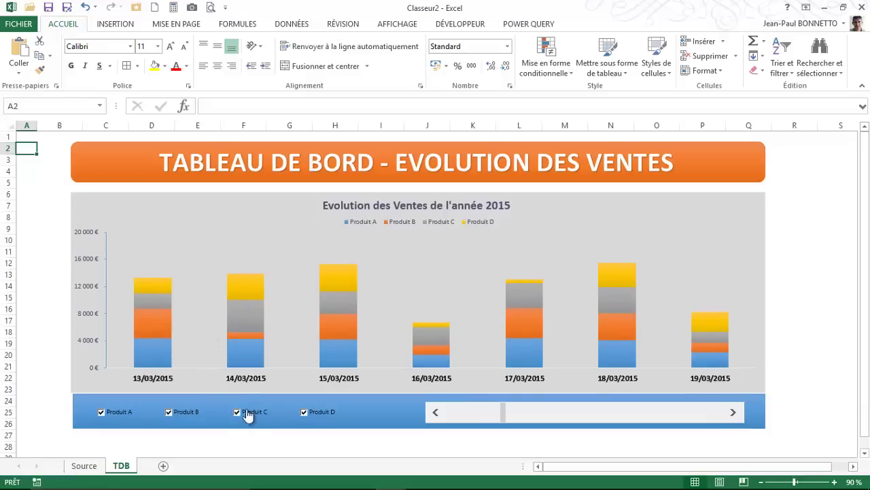
Toggle the Produit B and C checkboxes on and off, then hide Produit A
{"action": "left_click", "coordinate": [169, 412]}
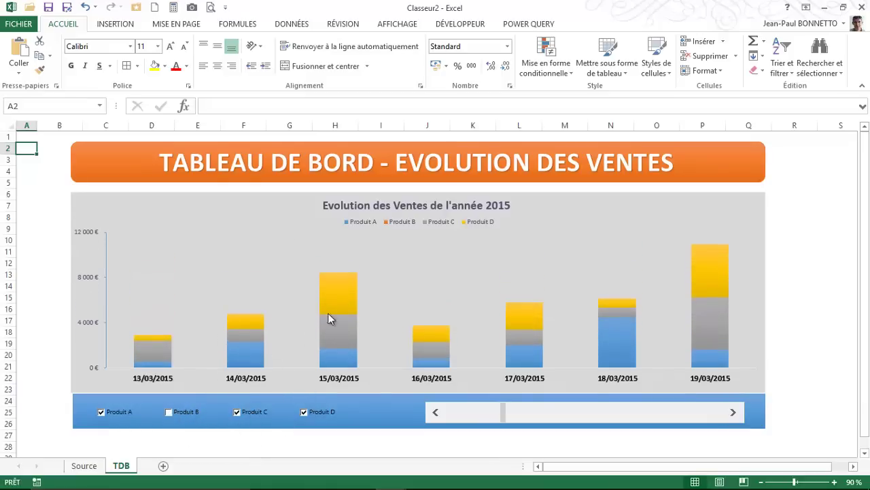
{"action": "left_click", "coordinate": [237, 412]}
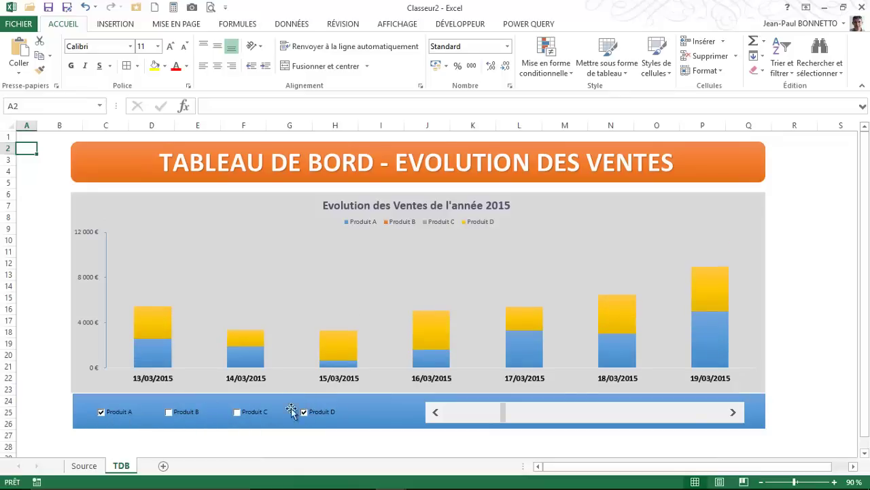
{"action": "left_click", "coordinate": [236, 412]}
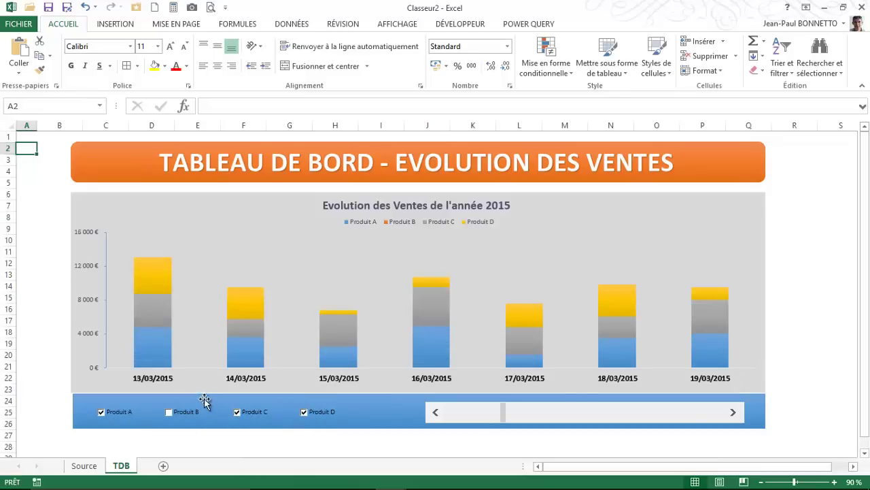
{"action": "left_click", "coordinate": [169, 412]}
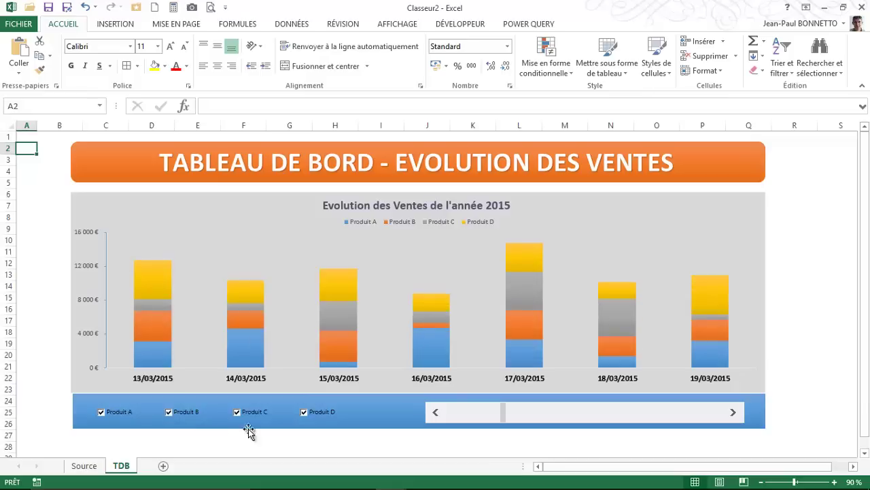
{"action": "left_click", "coordinate": [101, 412]}
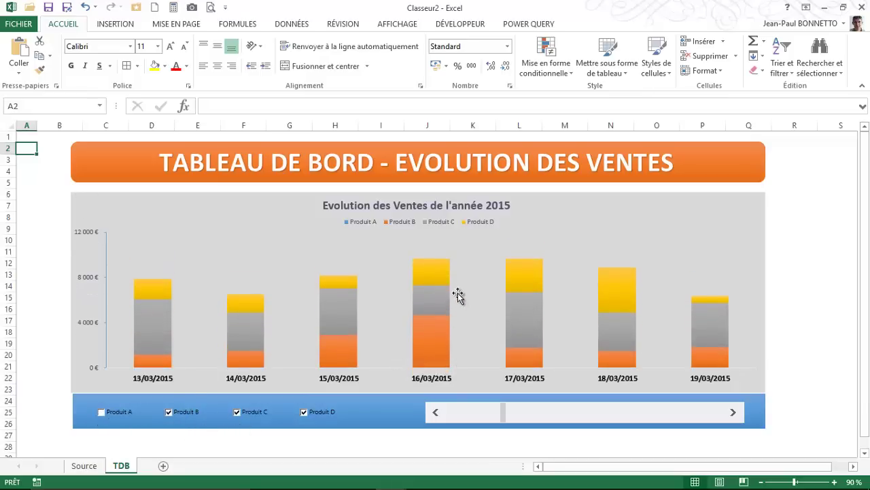
{"action": "left_click", "coordinate": [432, 269]}
{"action": "left_click", "coordinate": [431, 268]}
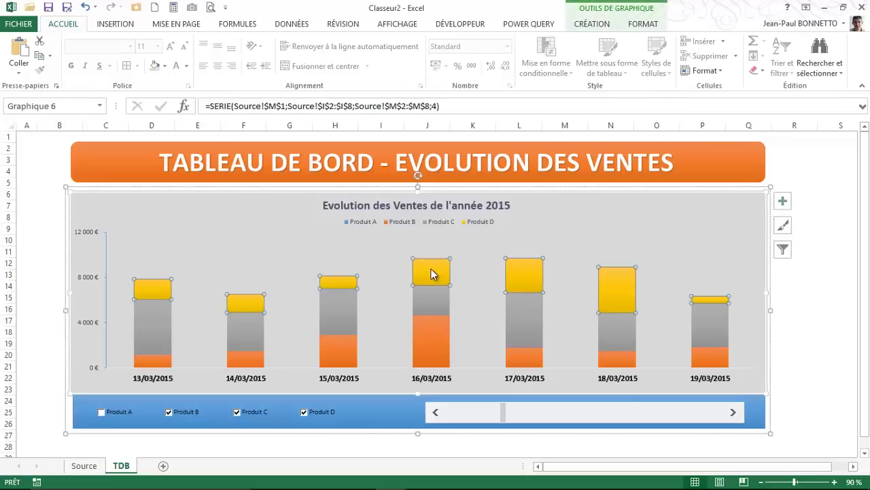
Plot the Produit D series as a line on a secondary axis
{"action": "right_click", "coordinate": [431, 274]}
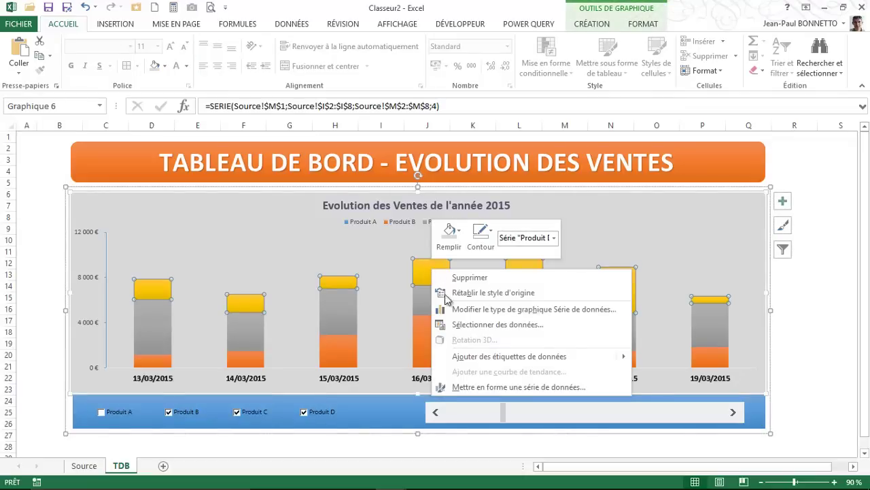
{"action": "left_click", "coordinate": [480, 309]}
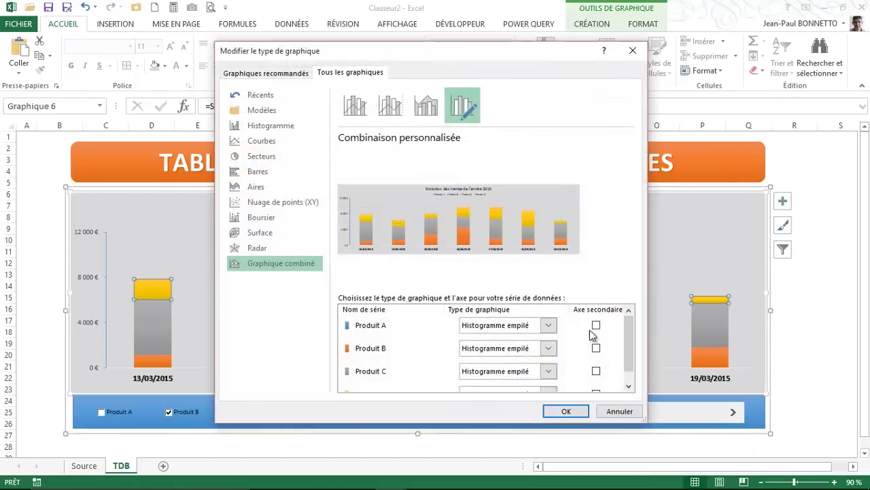
{"action": "left_click_drag", "start_coordinate": [630, 333], "coordinate": [630, 347]}
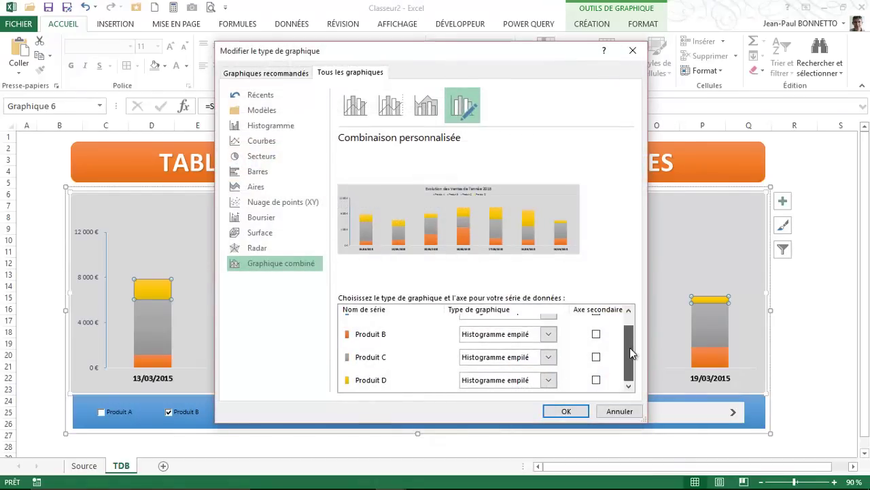
{"action": "left_click", "coordinate": [596, 380]}
{"action": "left_click", "coordinate": [549, 380]}
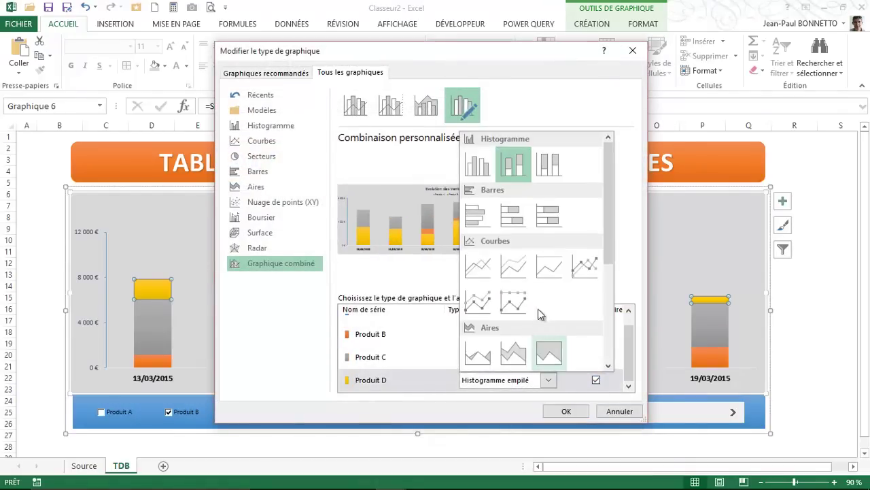
{"action": "left_click", "coordinate": [477, 265]}
{"action": "left_click", "coordinate": [566, 410]}
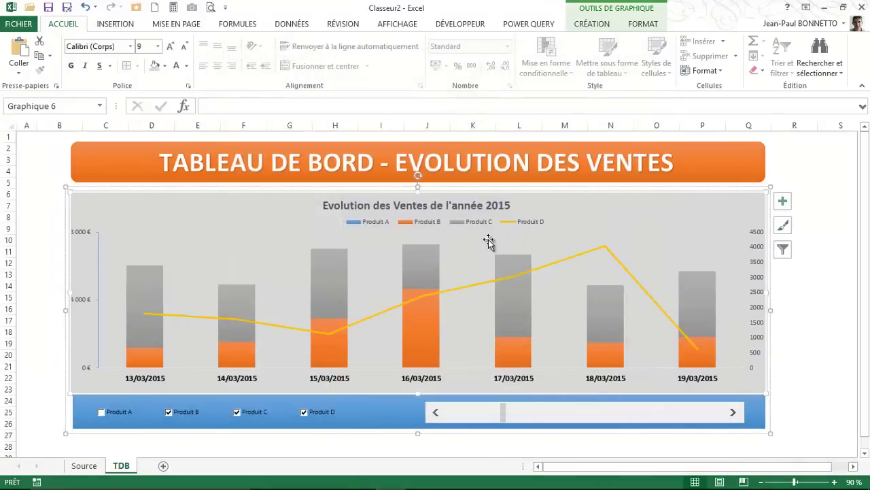
Hide Produit C and show Produit A again in the chart
{"action": "left_click", "coordinate": [249, 412]}
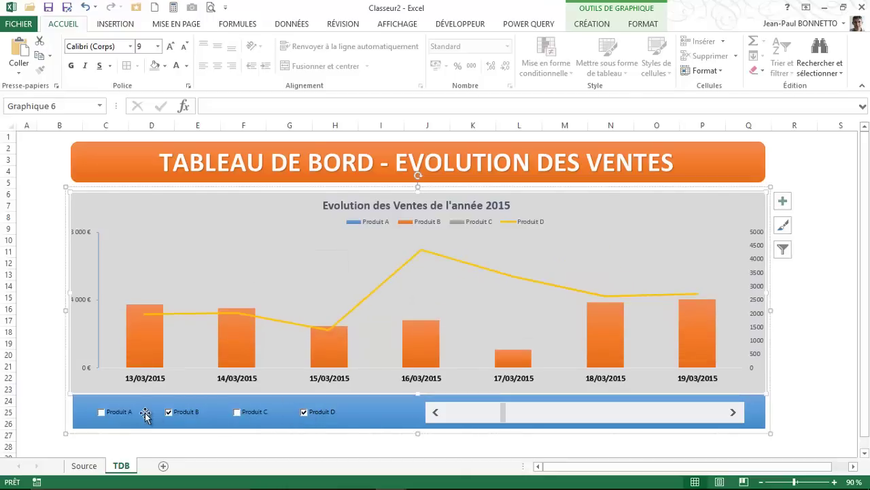
{"action": "left_click", "coordinate": [102, 412]}
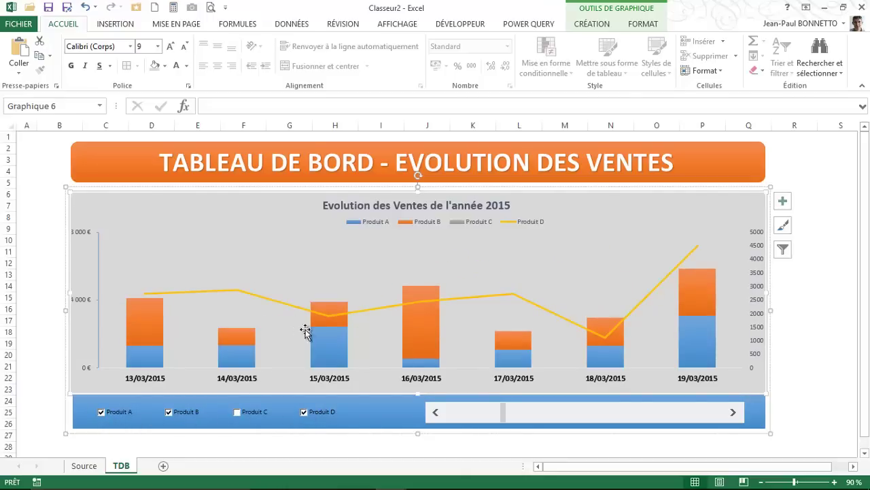
{"action": "left_click", "coordinate": [501, 296]}
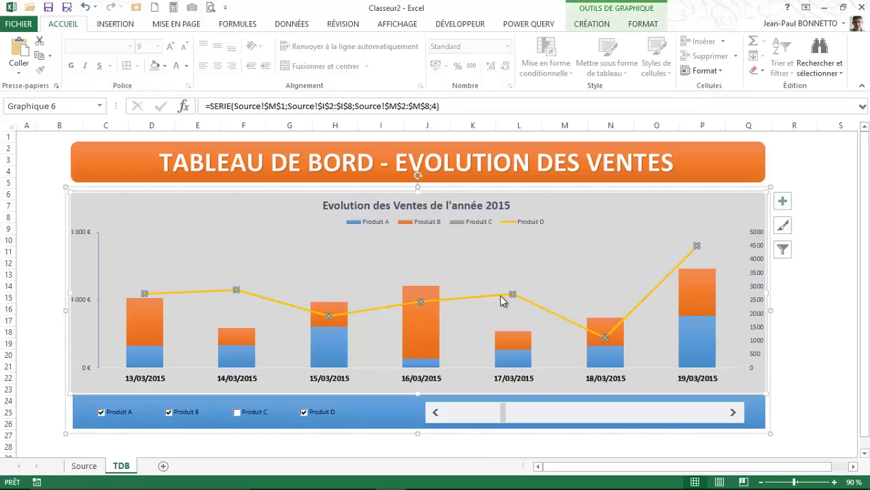
Change the Produit D series back to stacked columns
{"action": "right_click", "coordinate": [500, 295]}
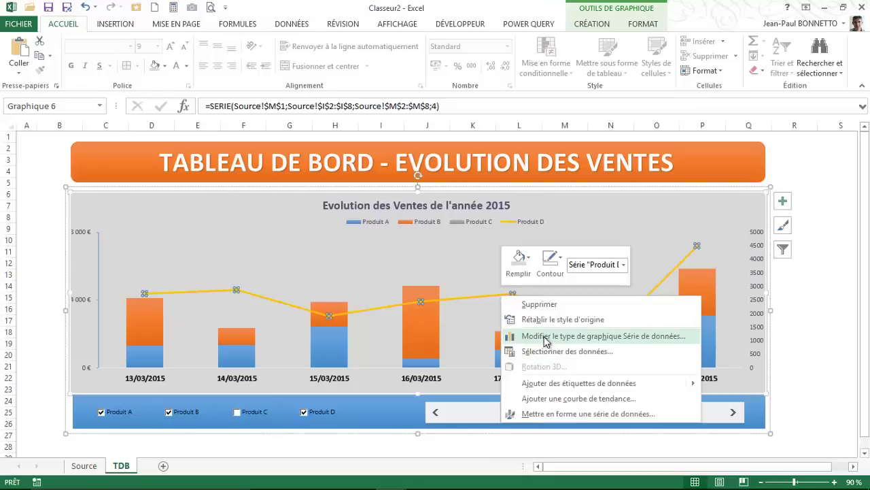
{"action": "left_click", "coordinate": [534, 342]}
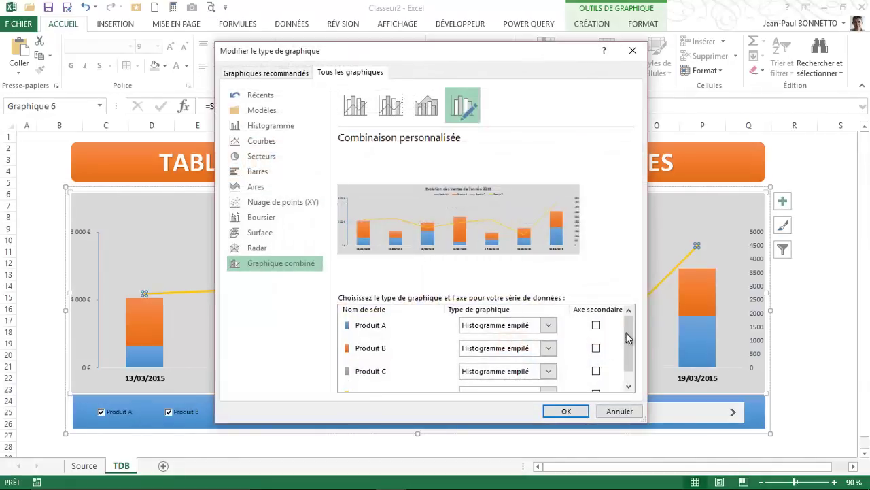
{"action": "scroll", "coordinate": [627, 337], "scroll_direction": "down", "scroll_amount": 2}
{"action": "left_click", "coordinate": [547, 380]}
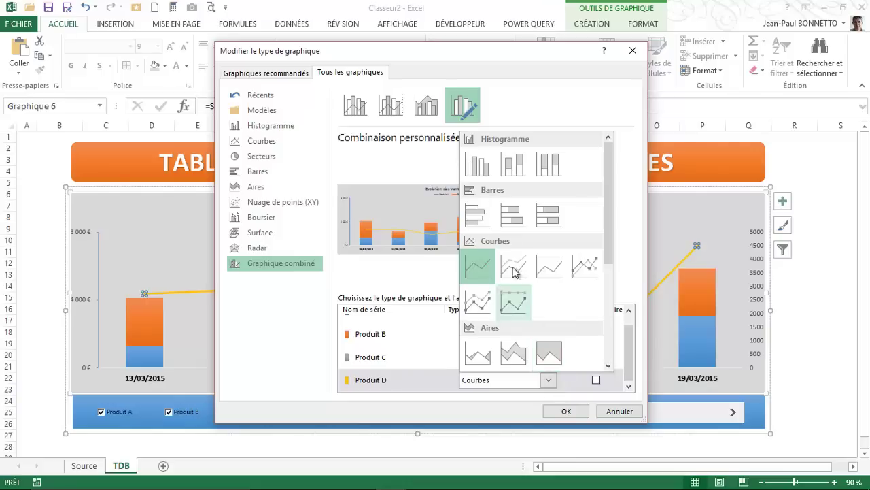
{"action": "left_click", "coordinate": [513, 164]}
{"action": "left_click", "coordinate": [564, 412]}
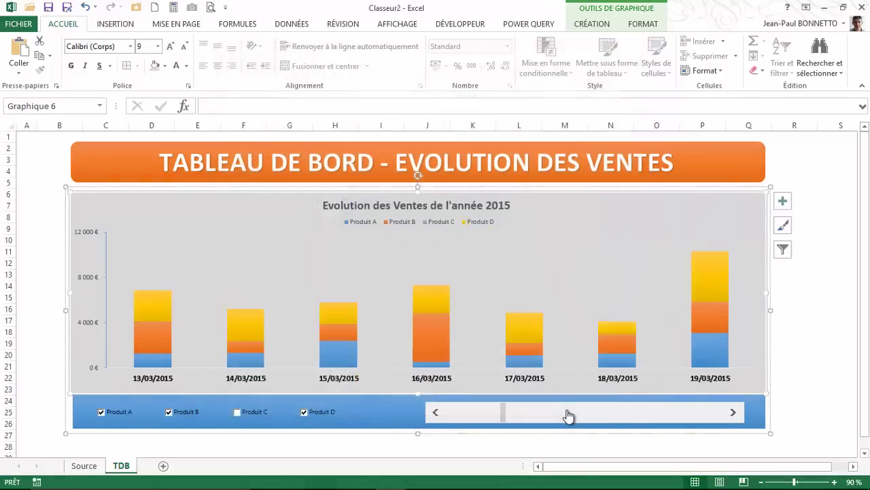
Enlarge the plot area upward, show Produit C and hide Produit D
{"action": "left_click", "coordinate": [386, 254]}
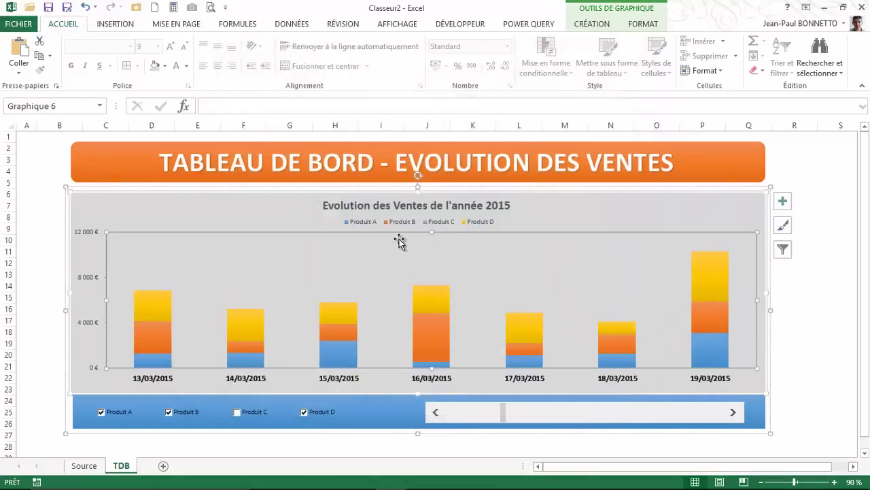
{"action": "left_click_drag", "start_coordinate": [432, 232], "coordinate": [431, 229]}
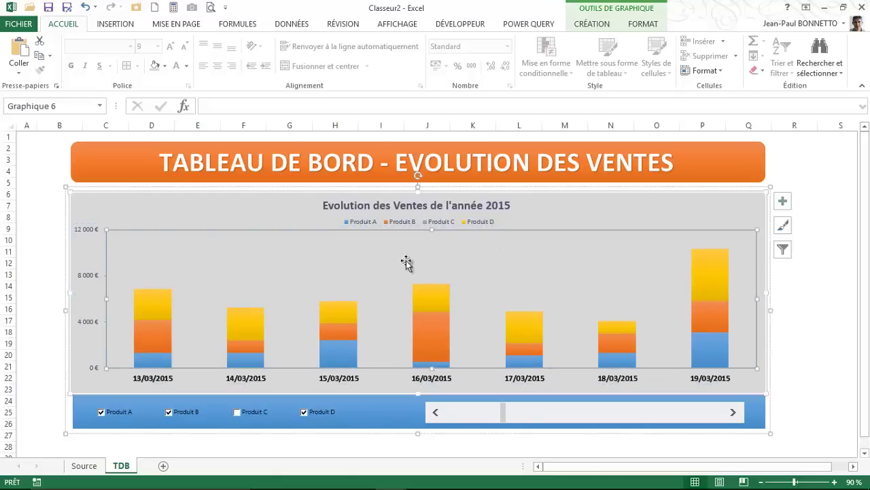
{"action": "left_click", "coordinate": [238, 412]}
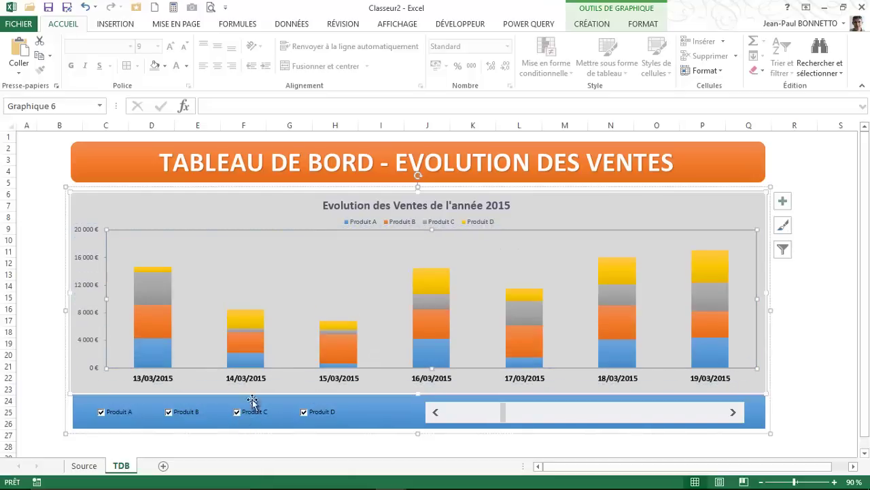
{"action": "left_click", "coordinate": [304, 412]}
{"action": "left_click", "coordinate": [459, 290]}
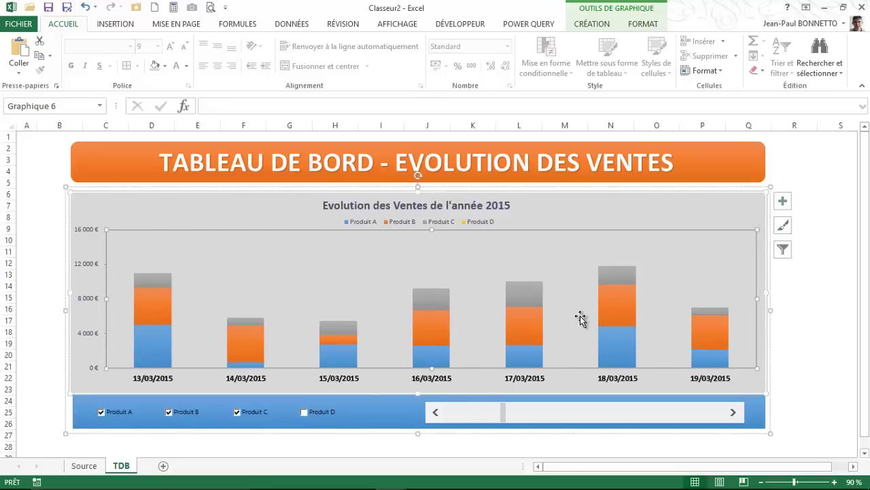
Add centred data labels to the stacked columns
{"action": "left_click", "coordinate": [597, 27]}
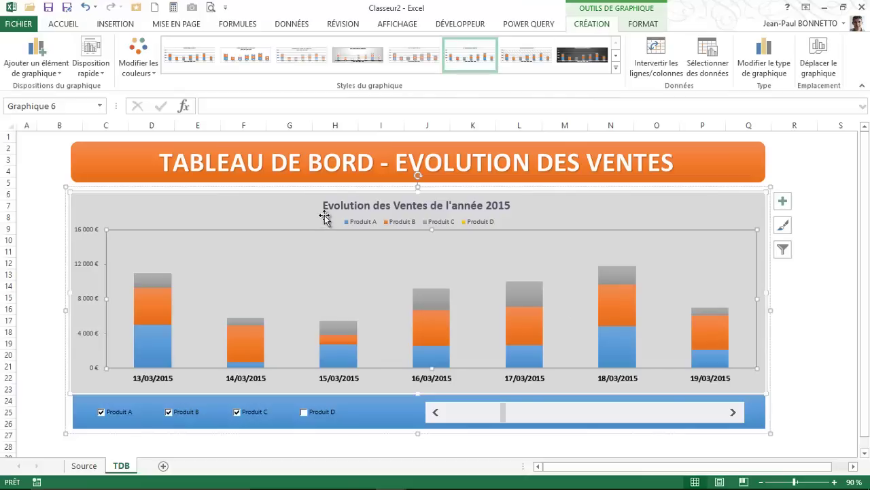
{"action": "left_click", "coordinate": [48, 68]}
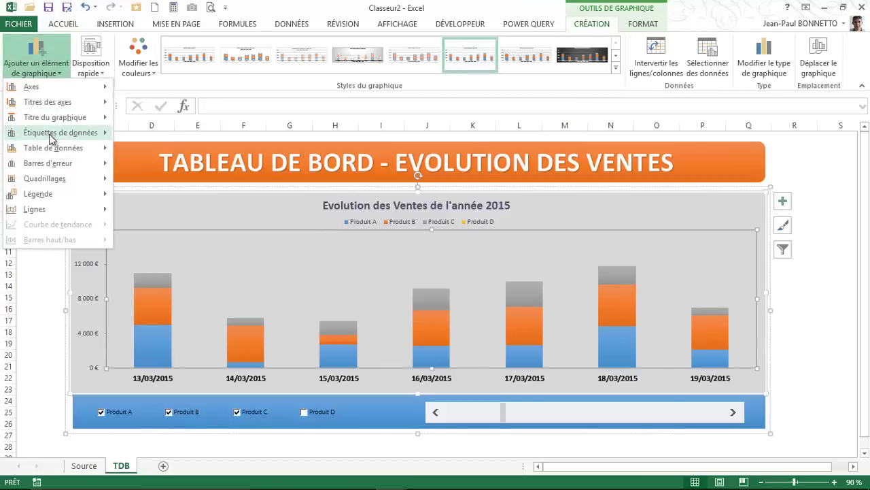
{"action": "mouse_move", "coordinate": [61, 133]}
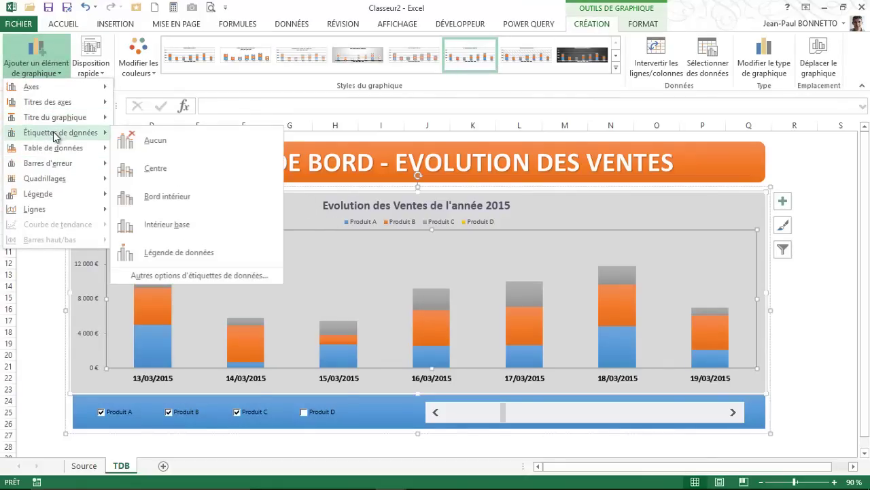
{"action": "left_click", "coordinate": [129, 172]}
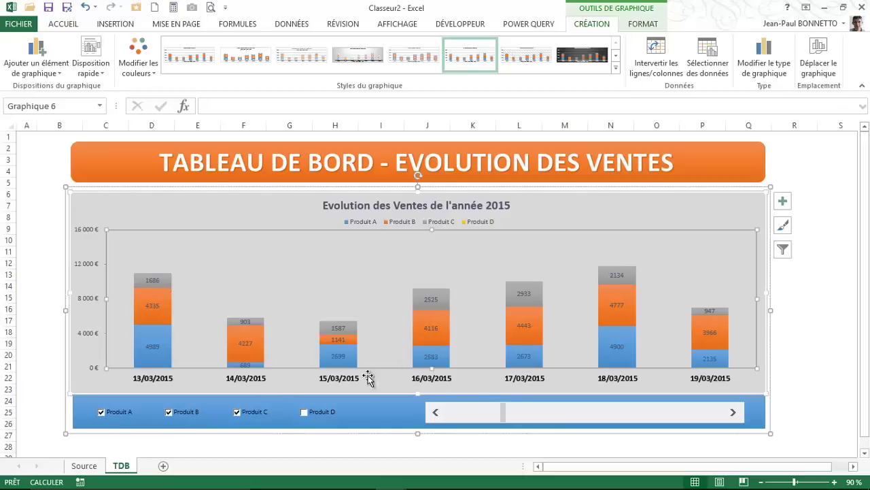
Test the Produit checkboxes, ending with all four products shown
{"action": "left_click", "coordinate": [304, 412]}
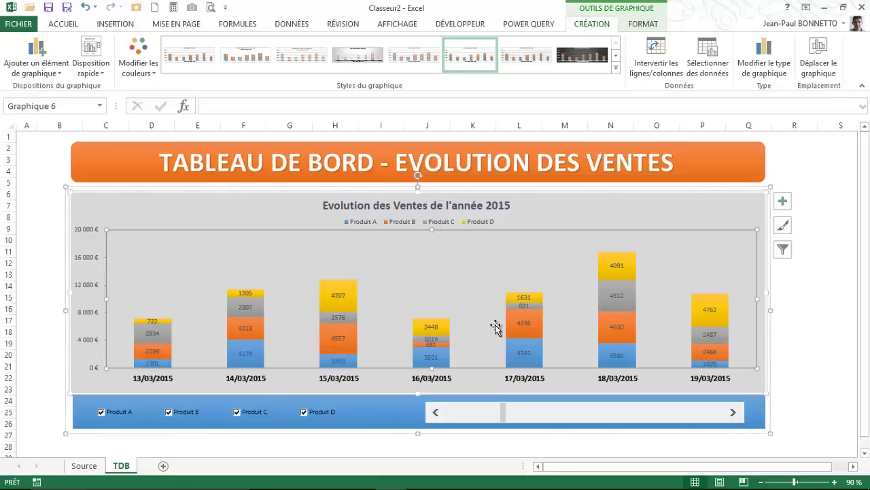
{"action": "left_click", "coordinate": [237, 412]}
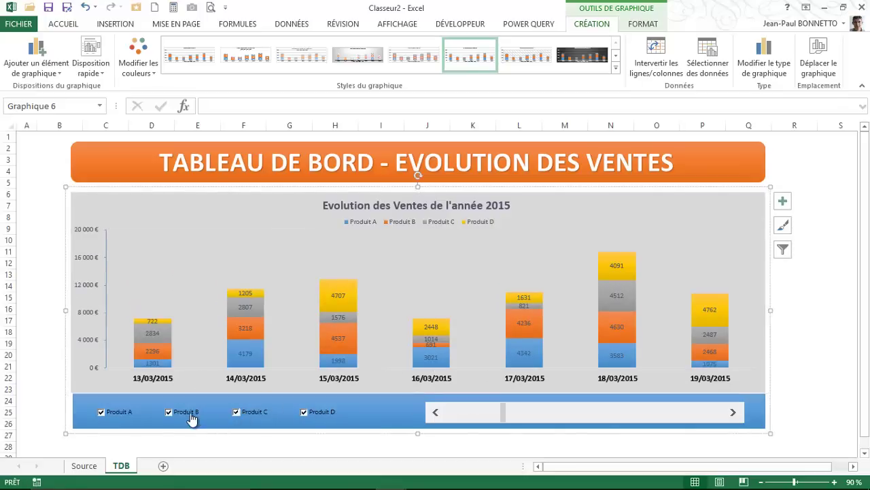
{"action": "left_click", "coordinate": [169, 412]}
{"action": "left_click", "coordinate": [237, 413]}
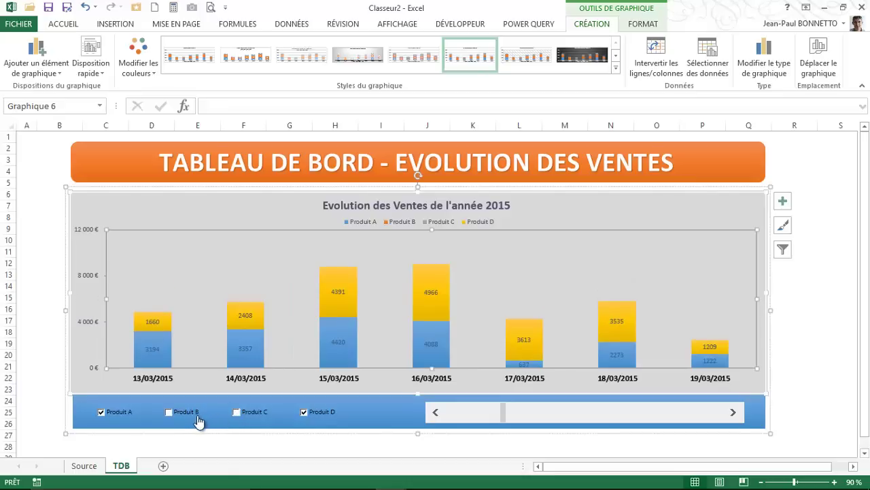
{"action": "left_click", "coordinate": [169, 412]}
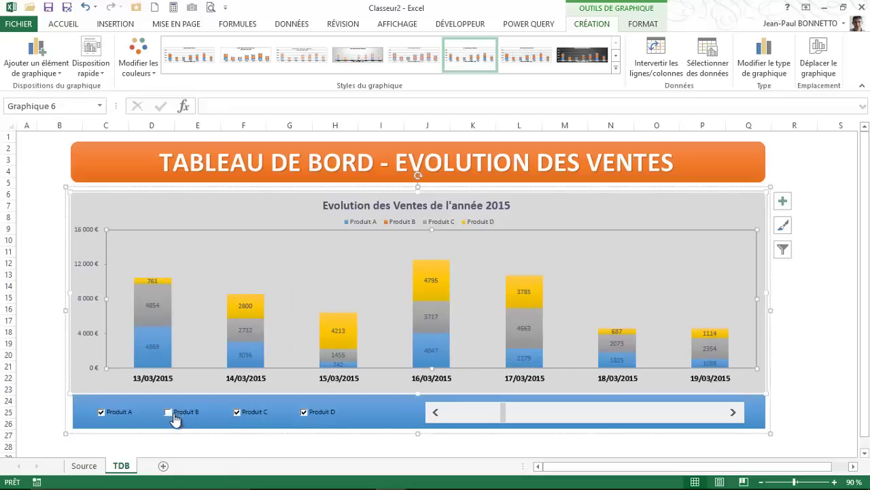
{"action": "left_click", "coordinate": [278, 443]}
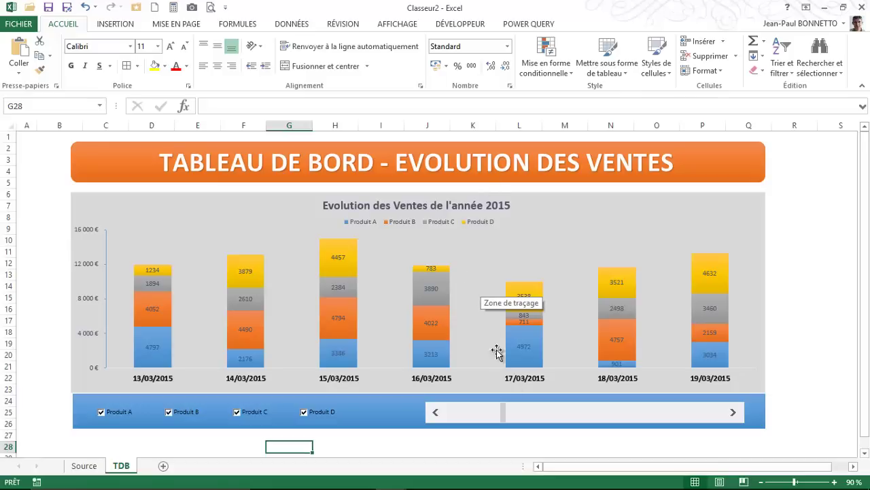
Scroll the chart to 26/05–01/06/2015, hide Produit D, and open the Source sheet
{"action": "left_click_drag", "start_coordinate": [506, 418], "coordinate": [560, 416]}
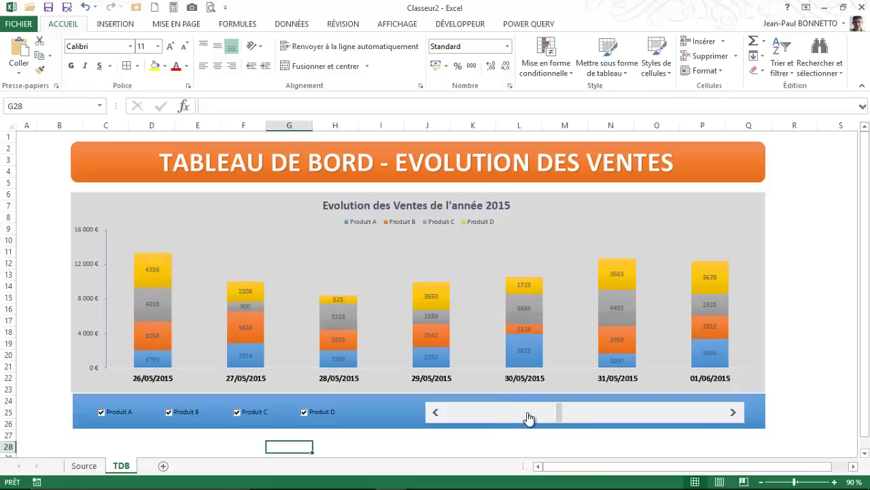
{"action": "left_click", "coordinate": [304, 413]}
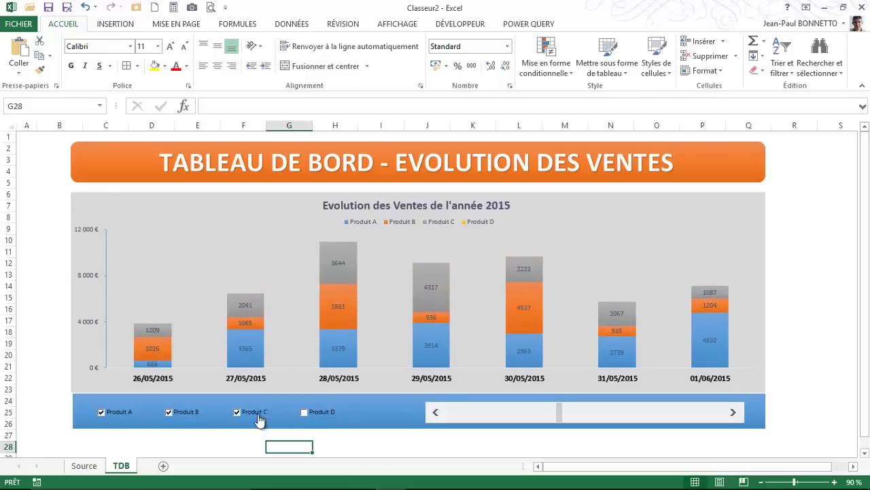
{"action": "left_click", "coordinate": [84, 466]}
{"action": "scroll", "coordinate": [499, 286], "scroll_direction": "up", "scroll_amount": 4}
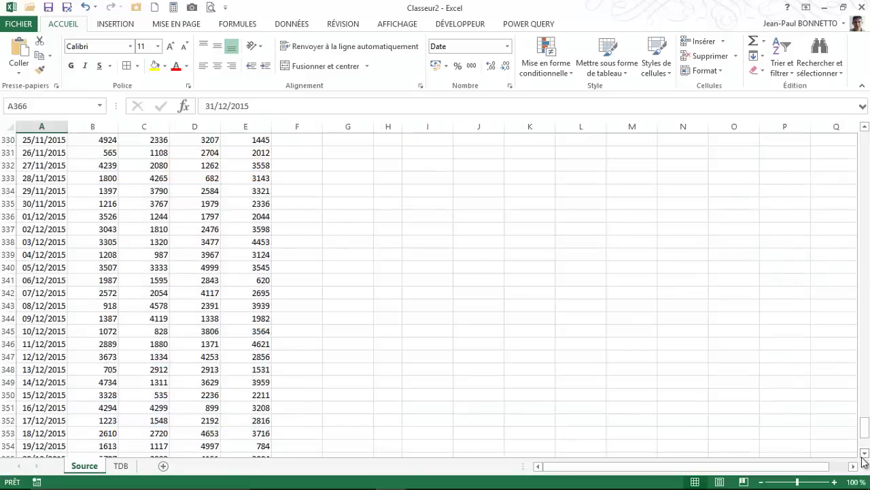
{"action": "left_click_drag", "start_coordinate": [866, 430], "coordinate": [864, 136]}
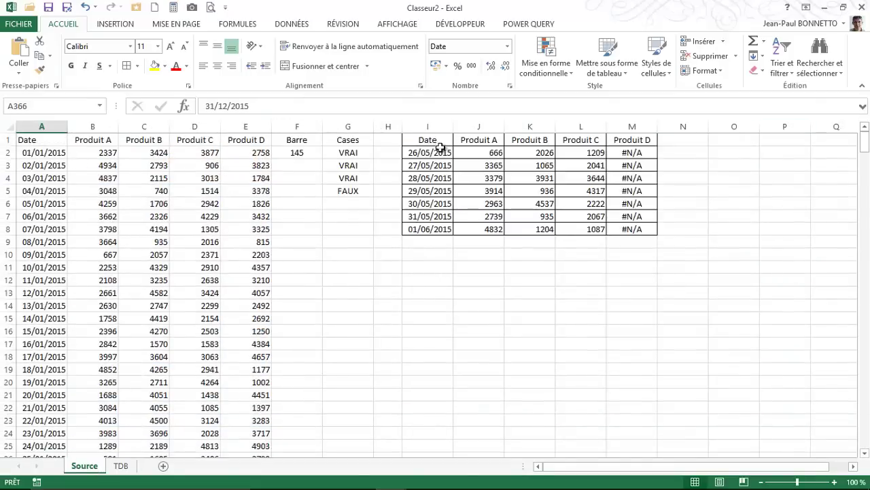
{"action": "left_click", "coordinate": [421, 155]}
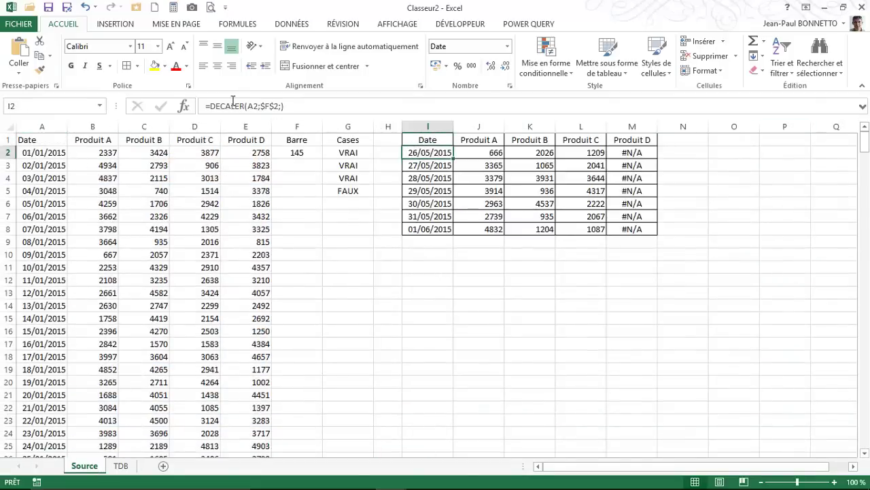
{"action": "left_click", "coordinate": [483, 155]}
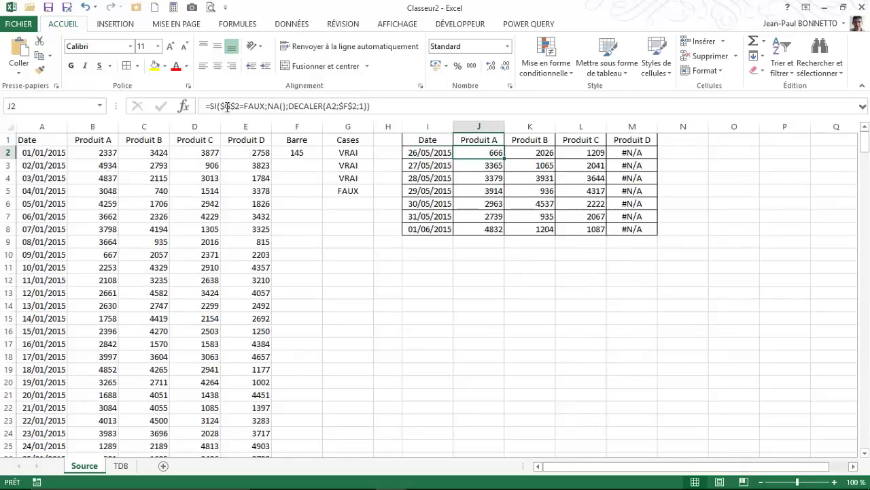